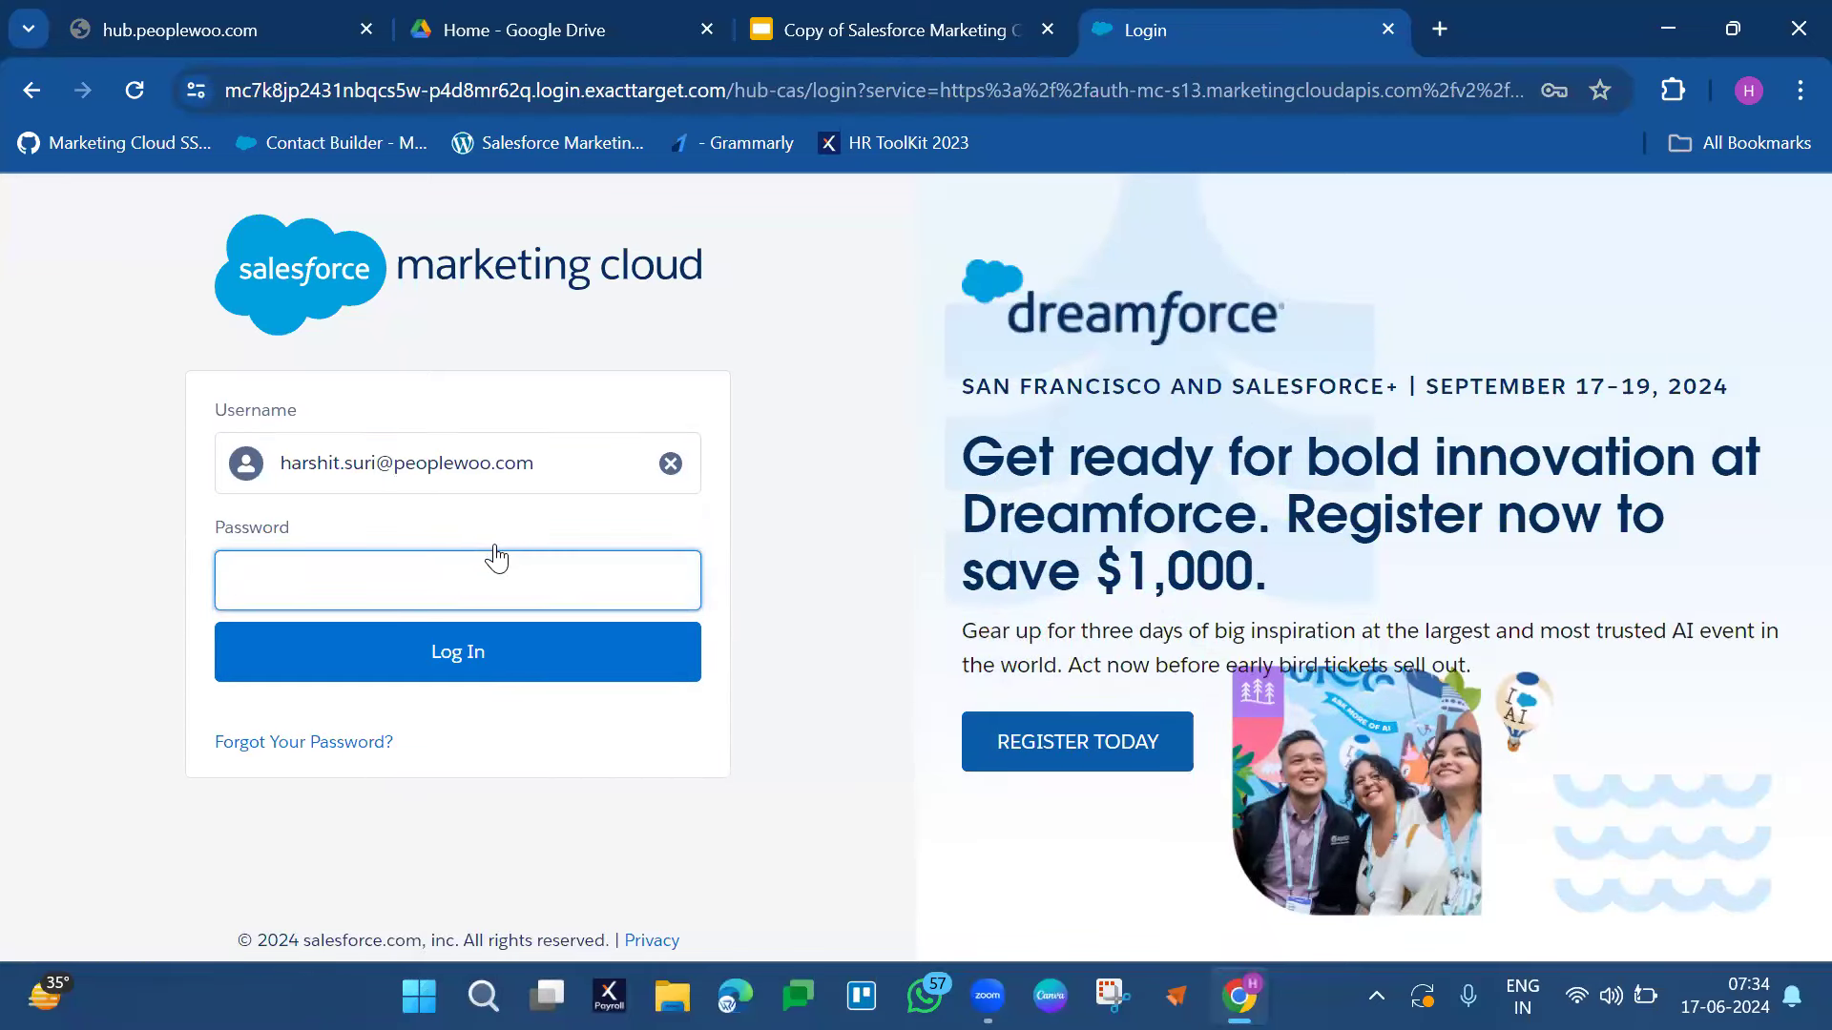
- Log in to Marketing Cloud by filling the password field with the saved credentials for the displayed account
click(483, 576)
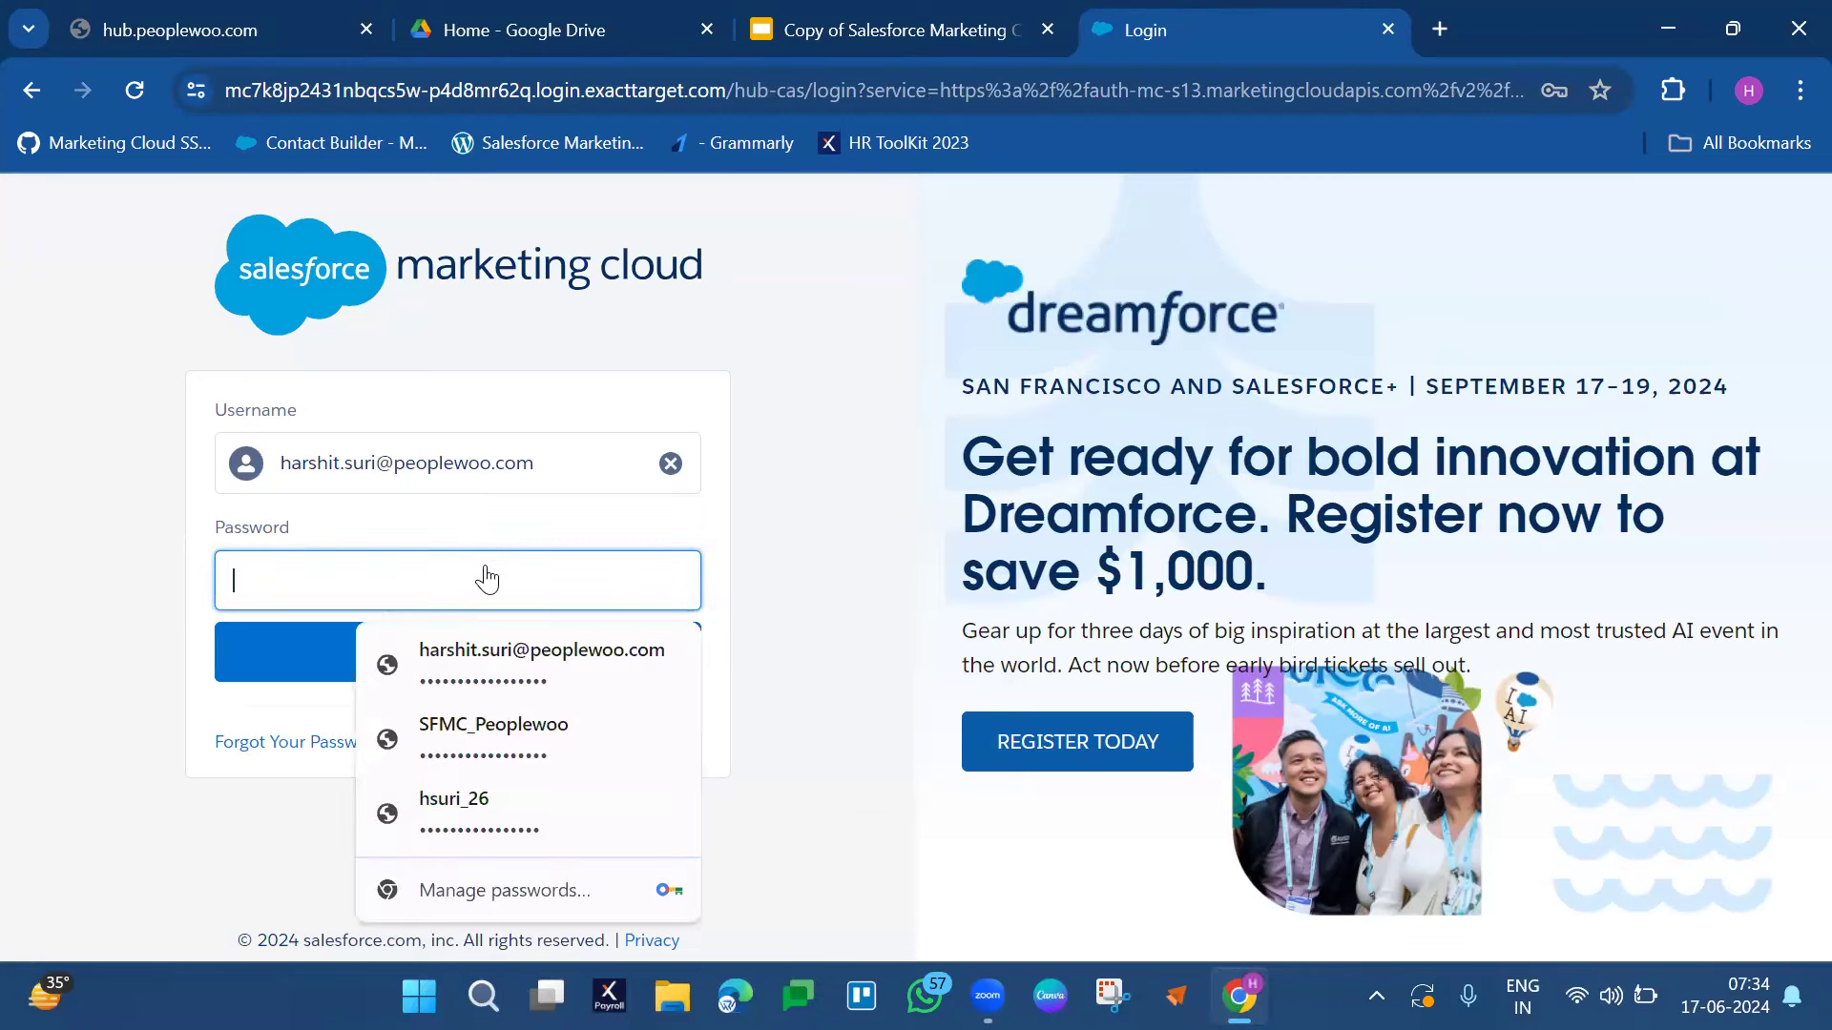
click(493, 649)
click(492, 651)
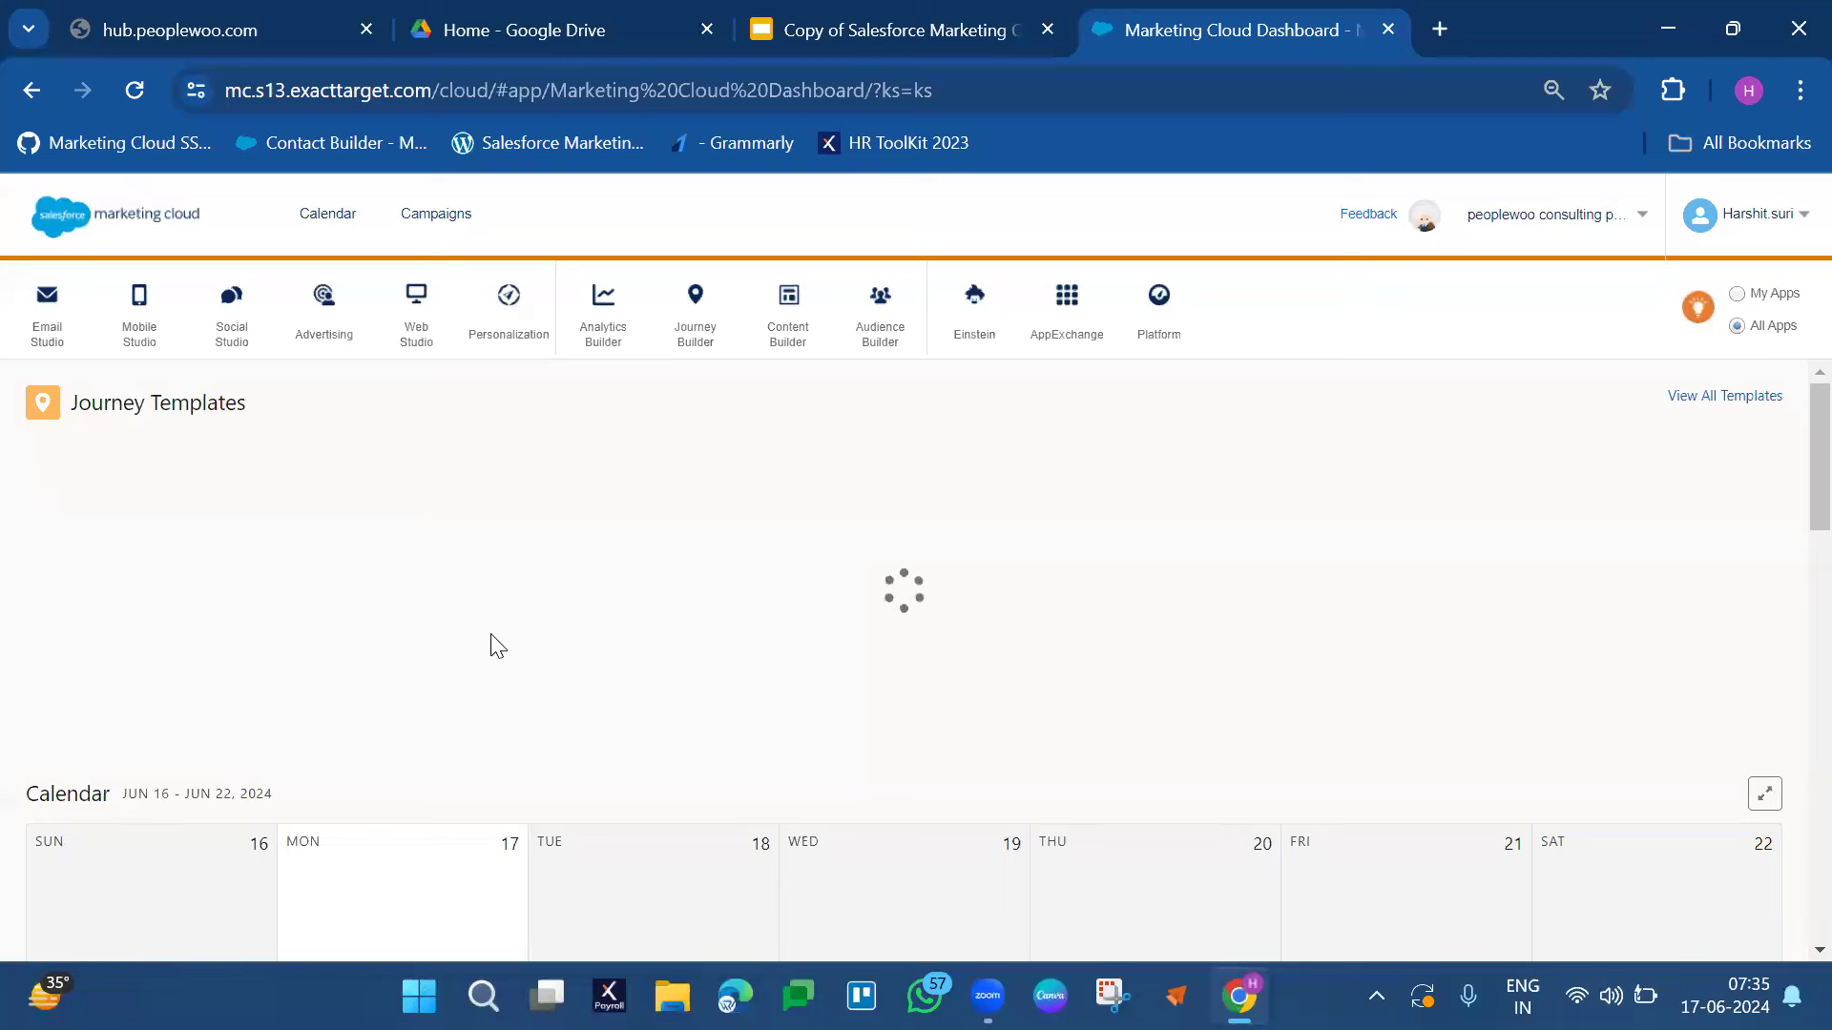
- Examine the apps offered under the dashboard's studios and builders, from Email Studio through Einstein and AppExchange
mouse_move(38, 319)
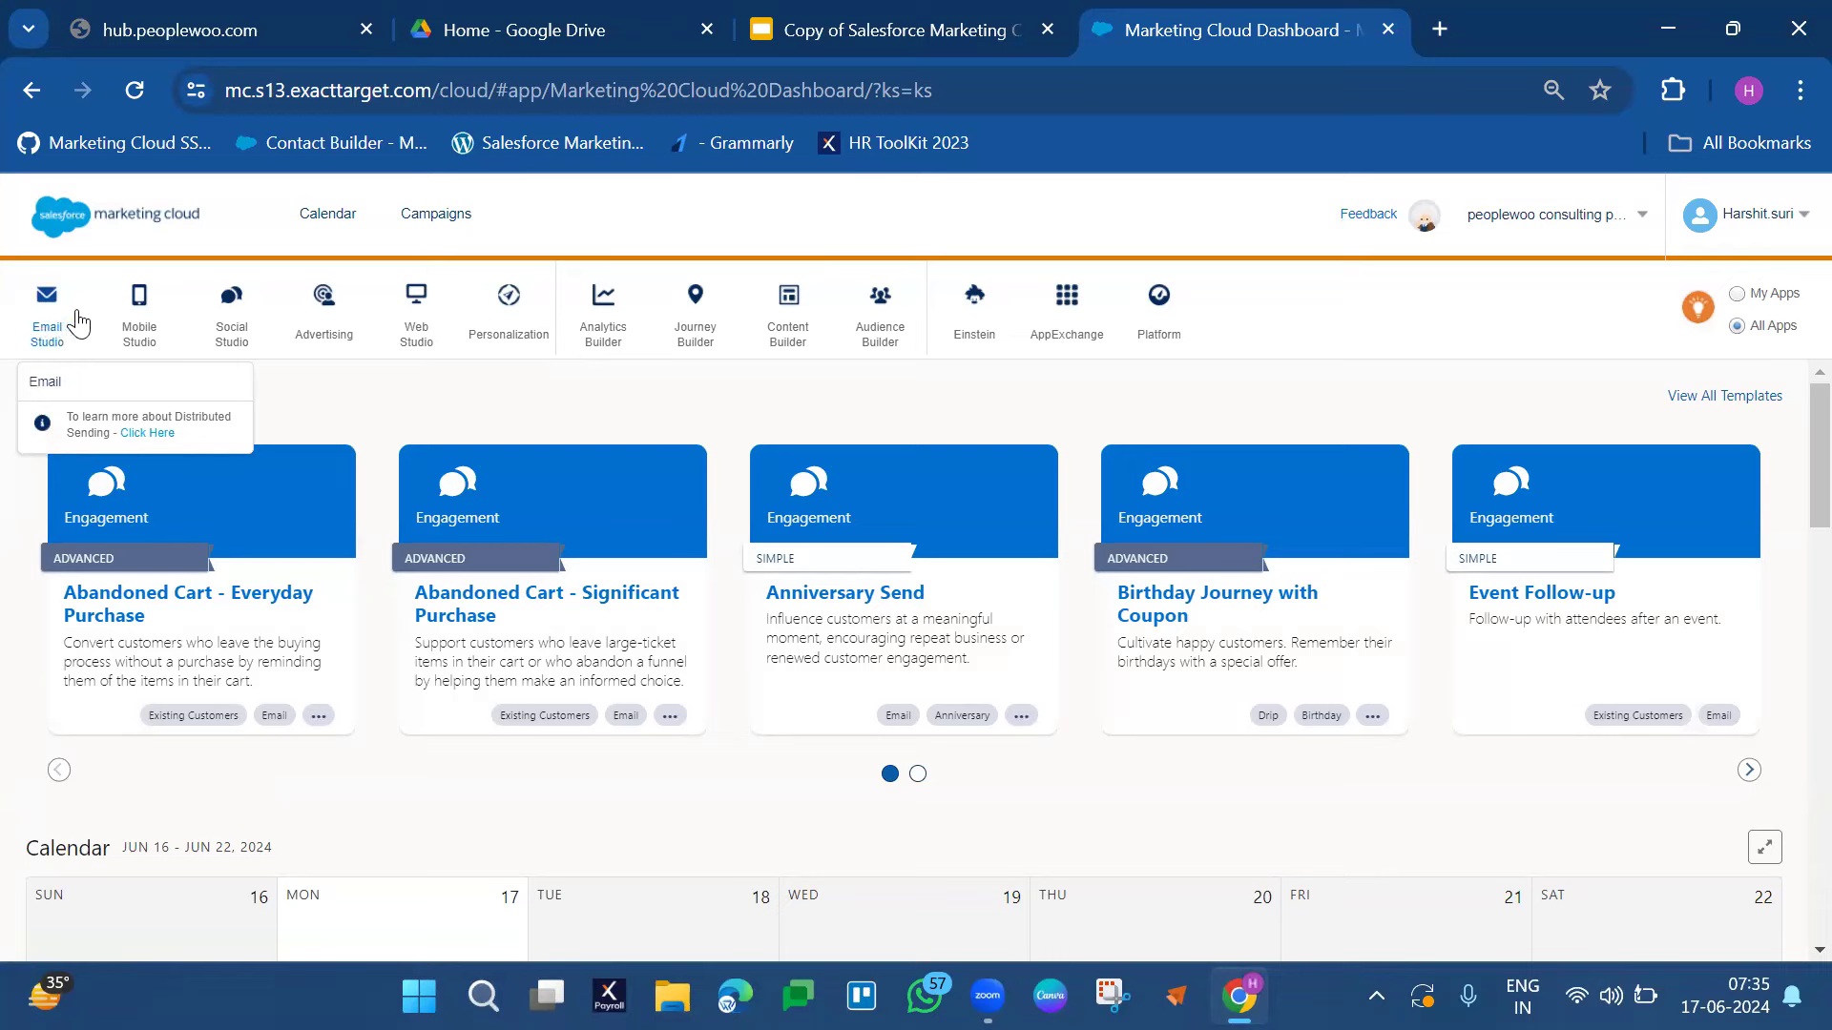
mouse_move(143, 339)
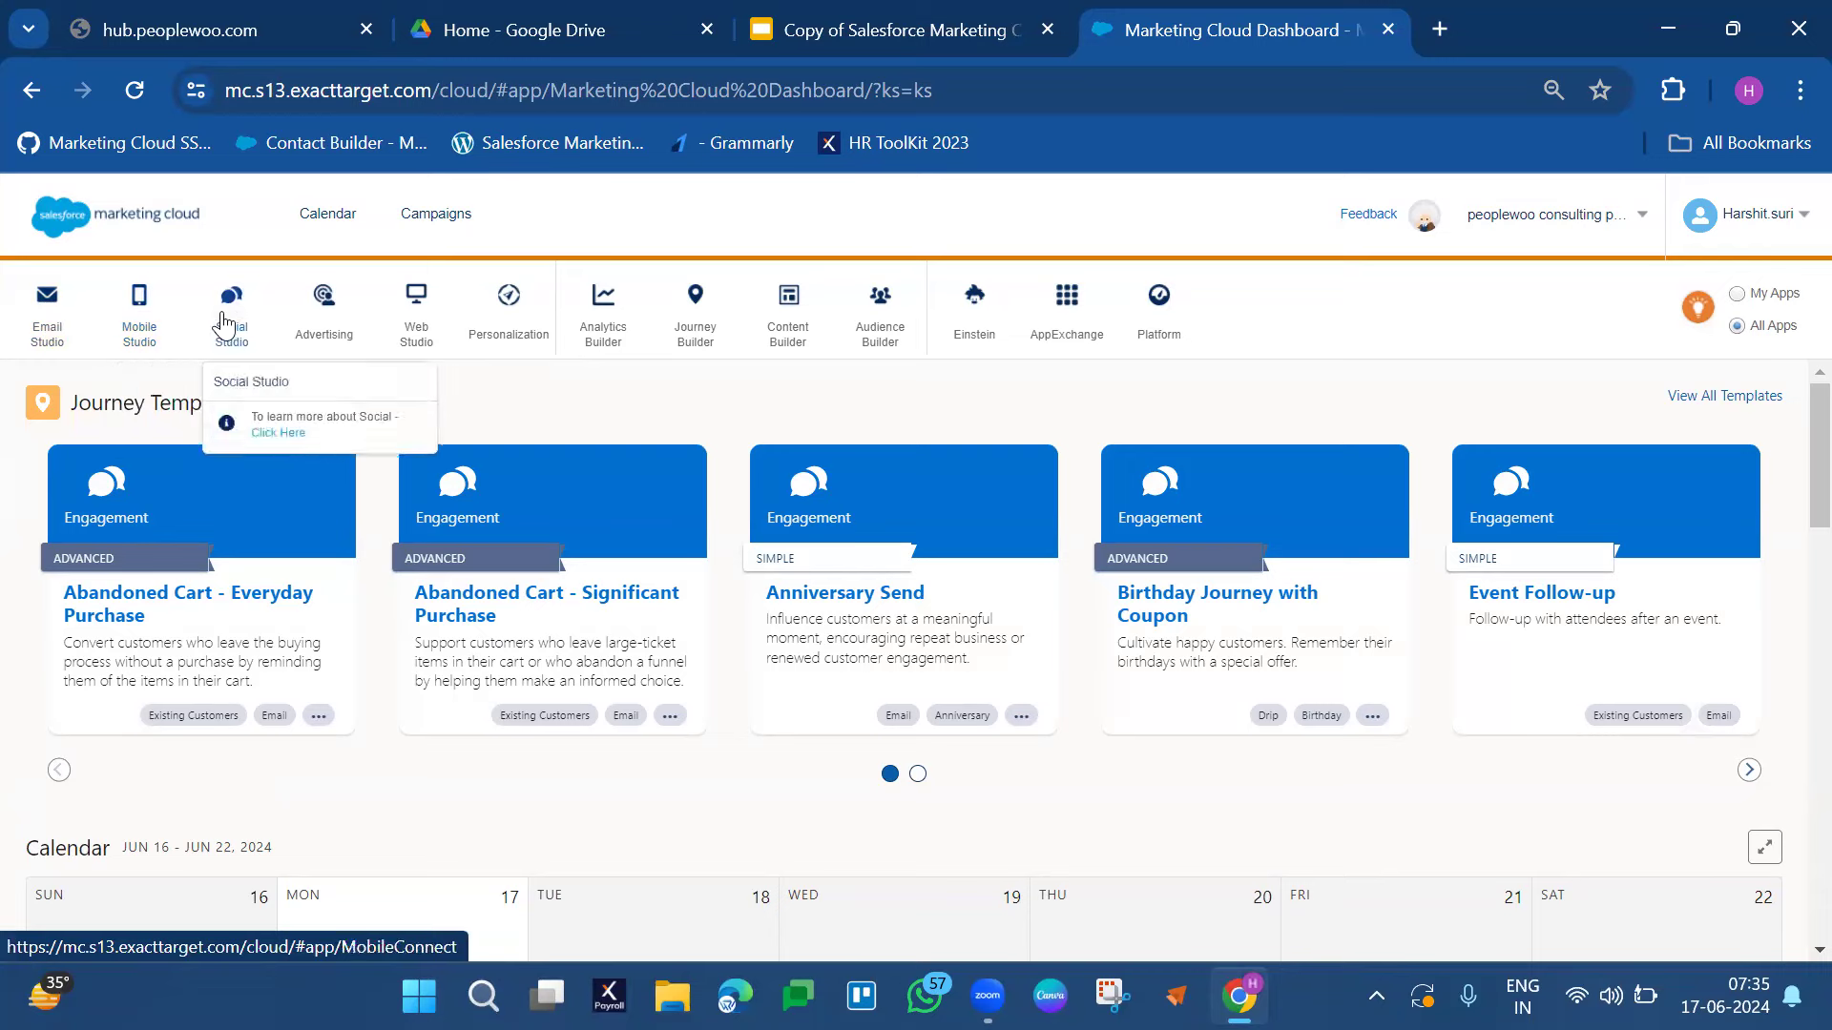
mouse_move(417, 313)
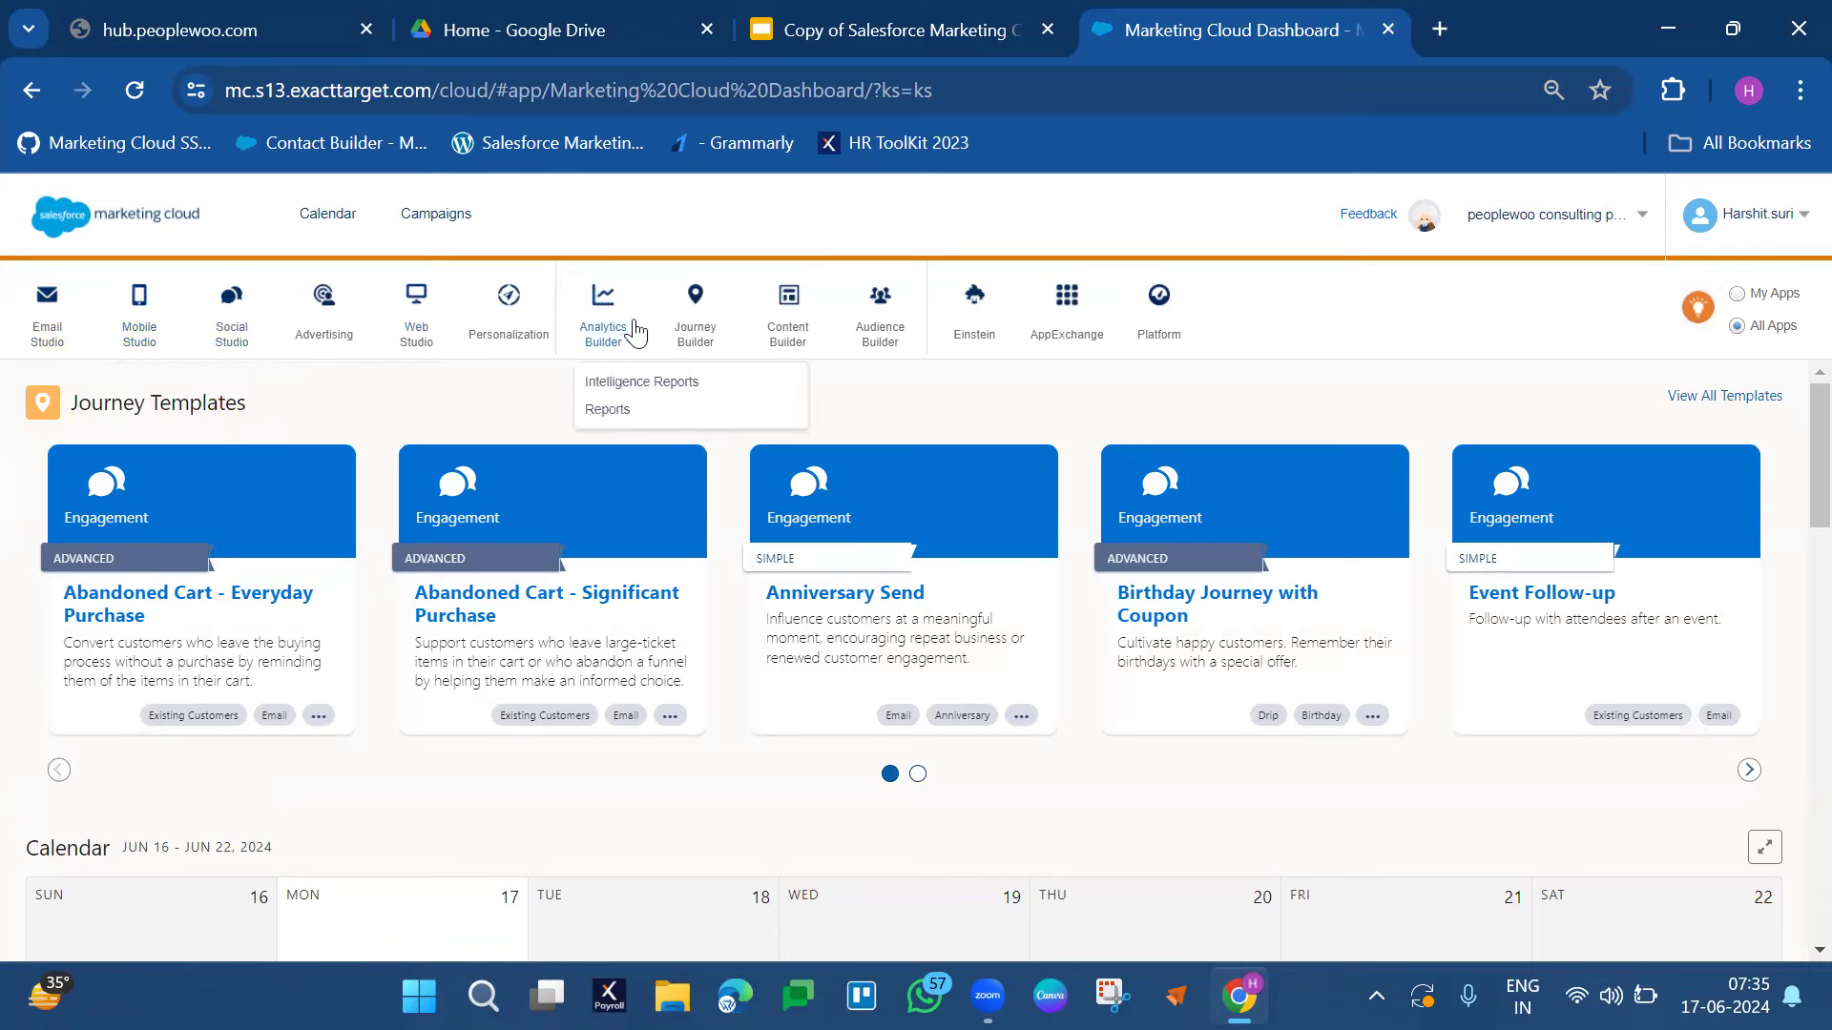
mouse_move(699, 349)
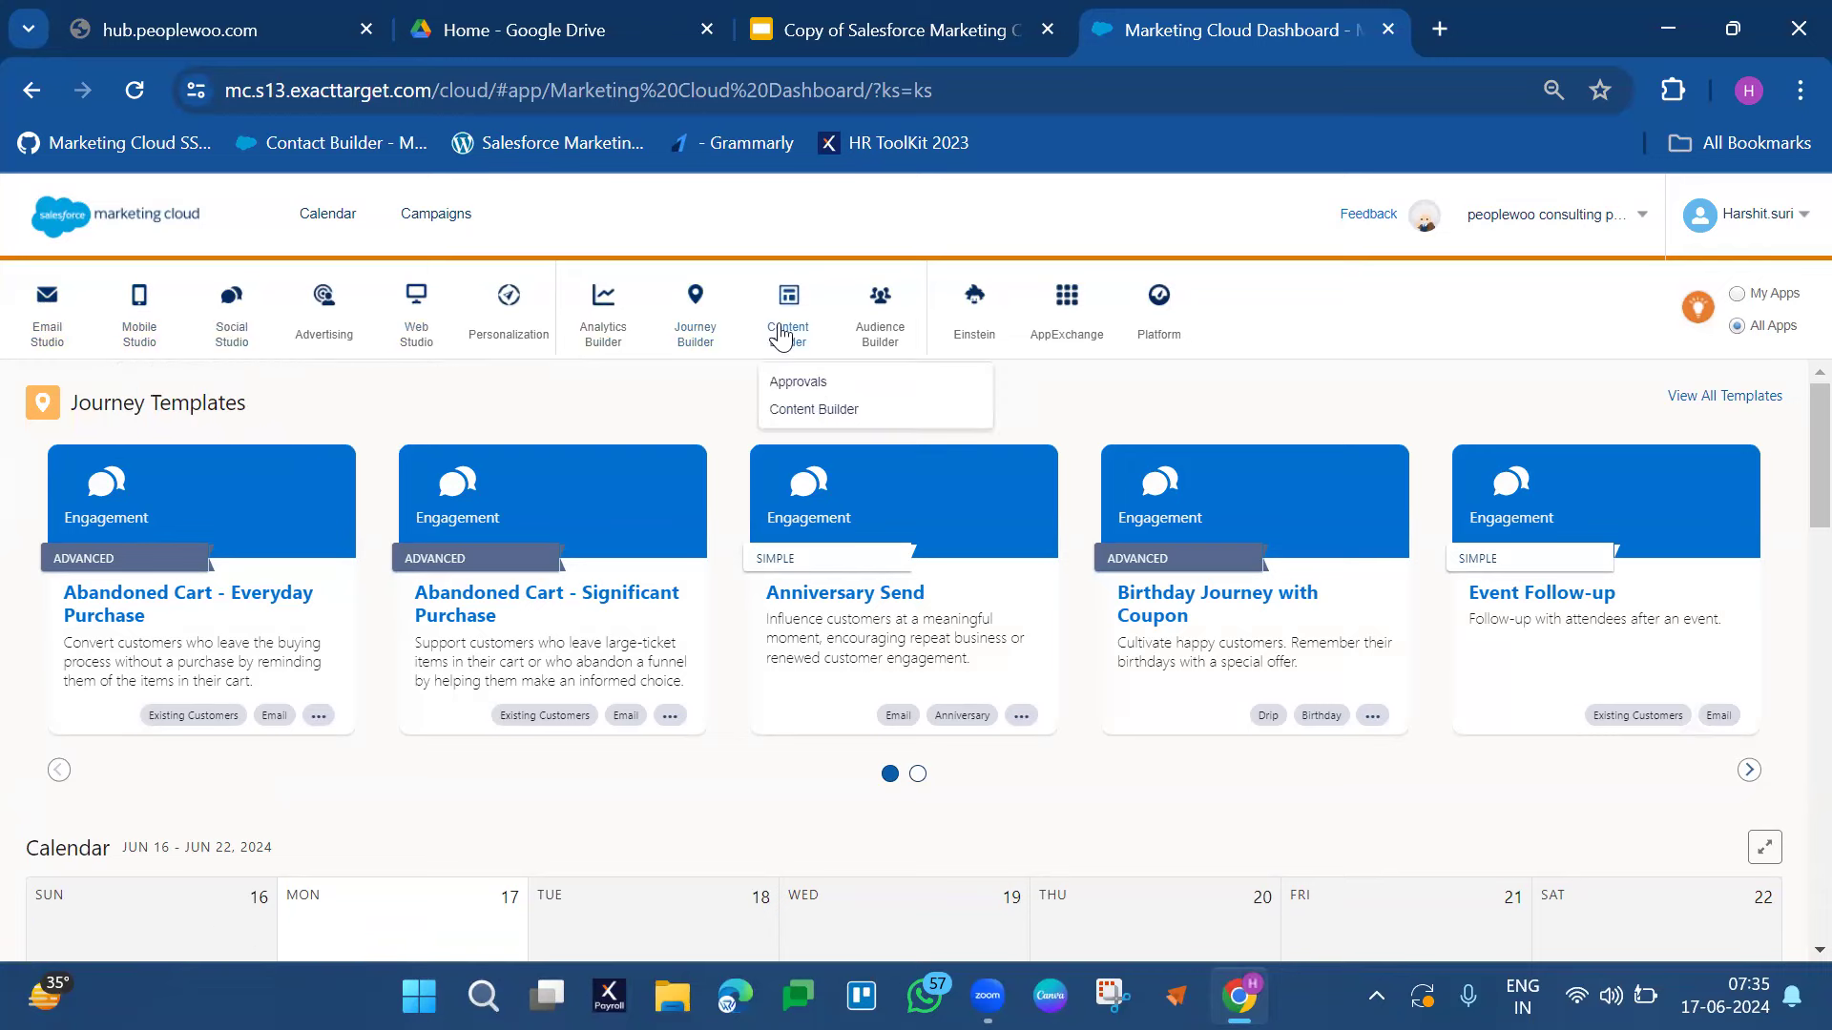
mouse_move(982, 324)
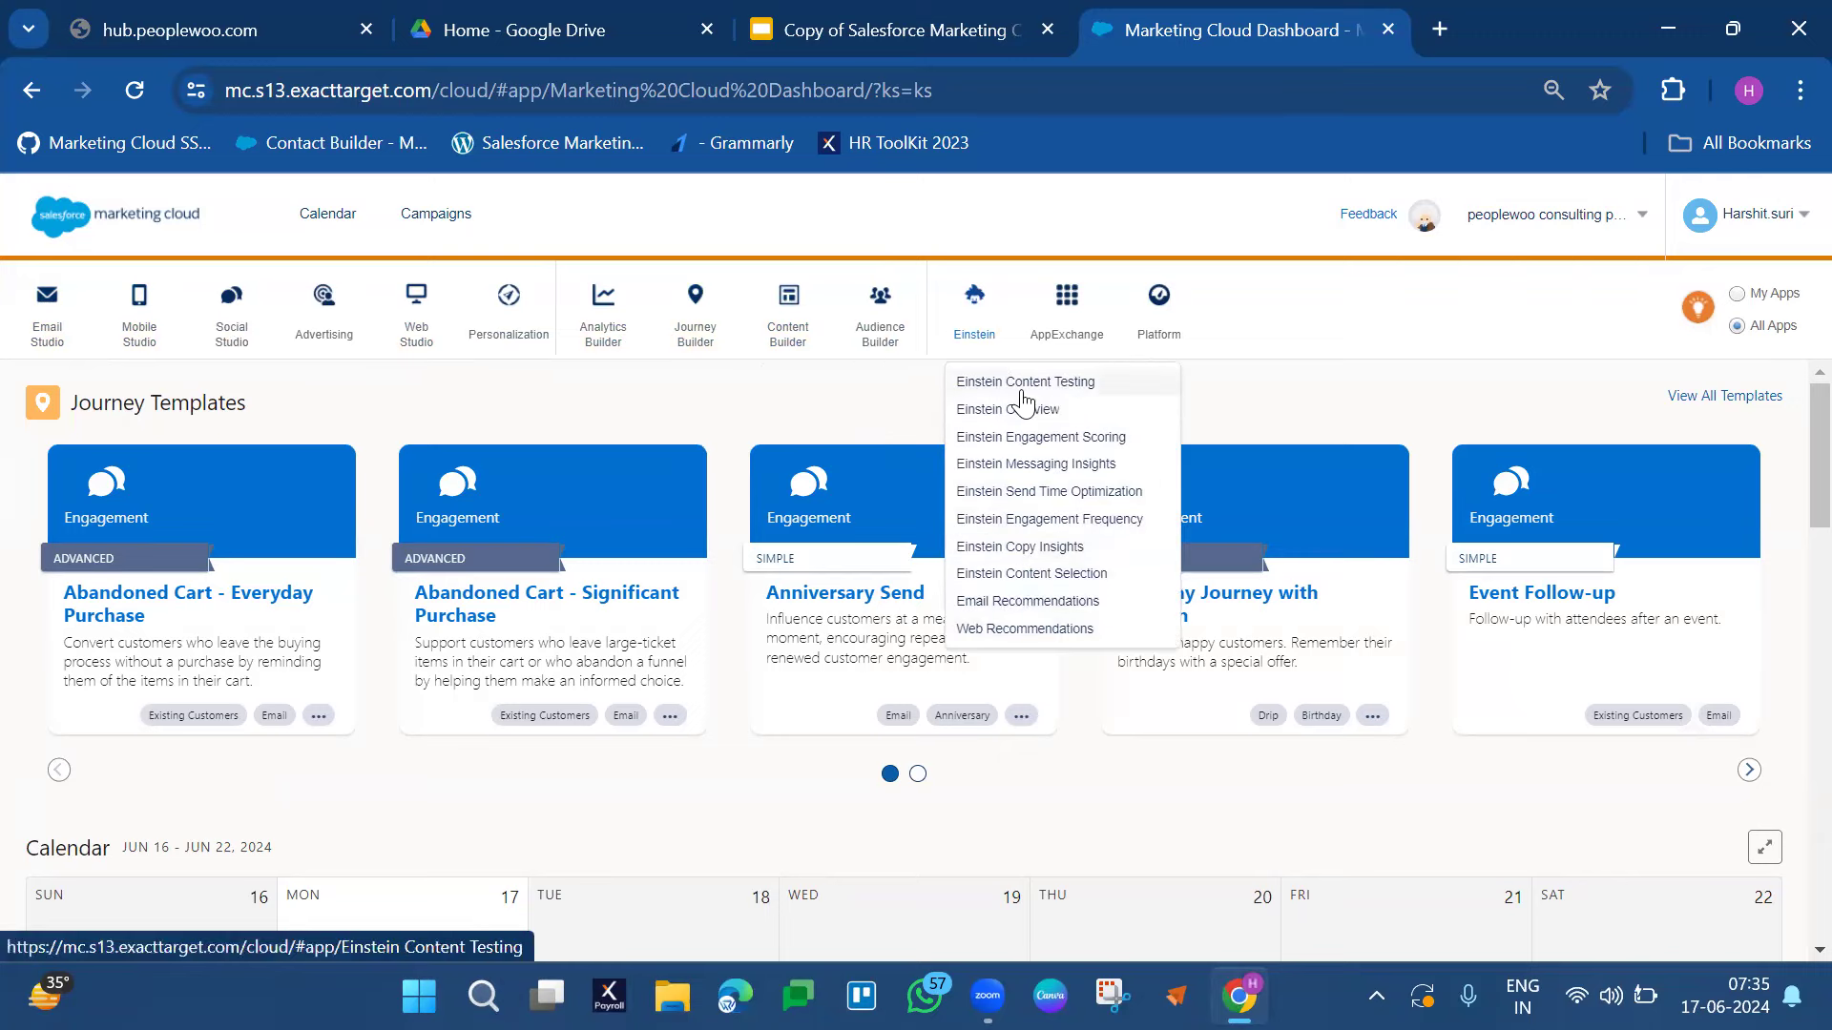
mouse_move(1077, 322)
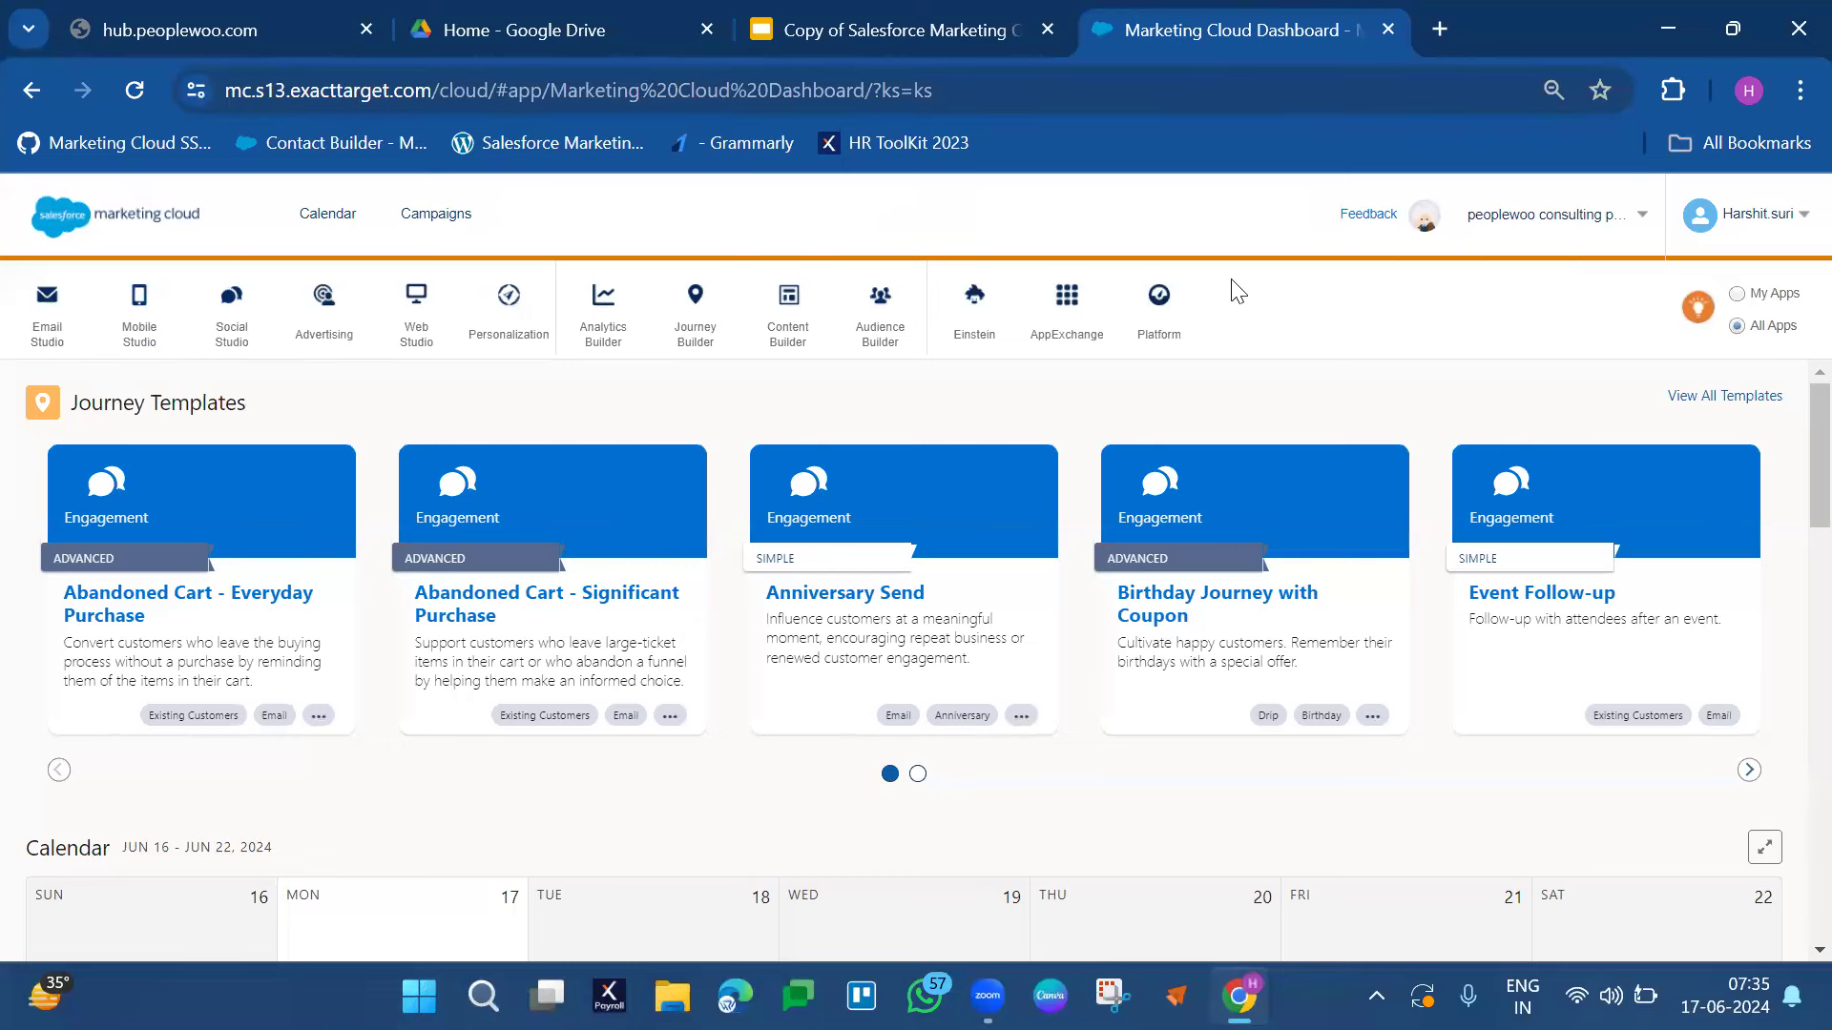
mouse_move(534, 305)
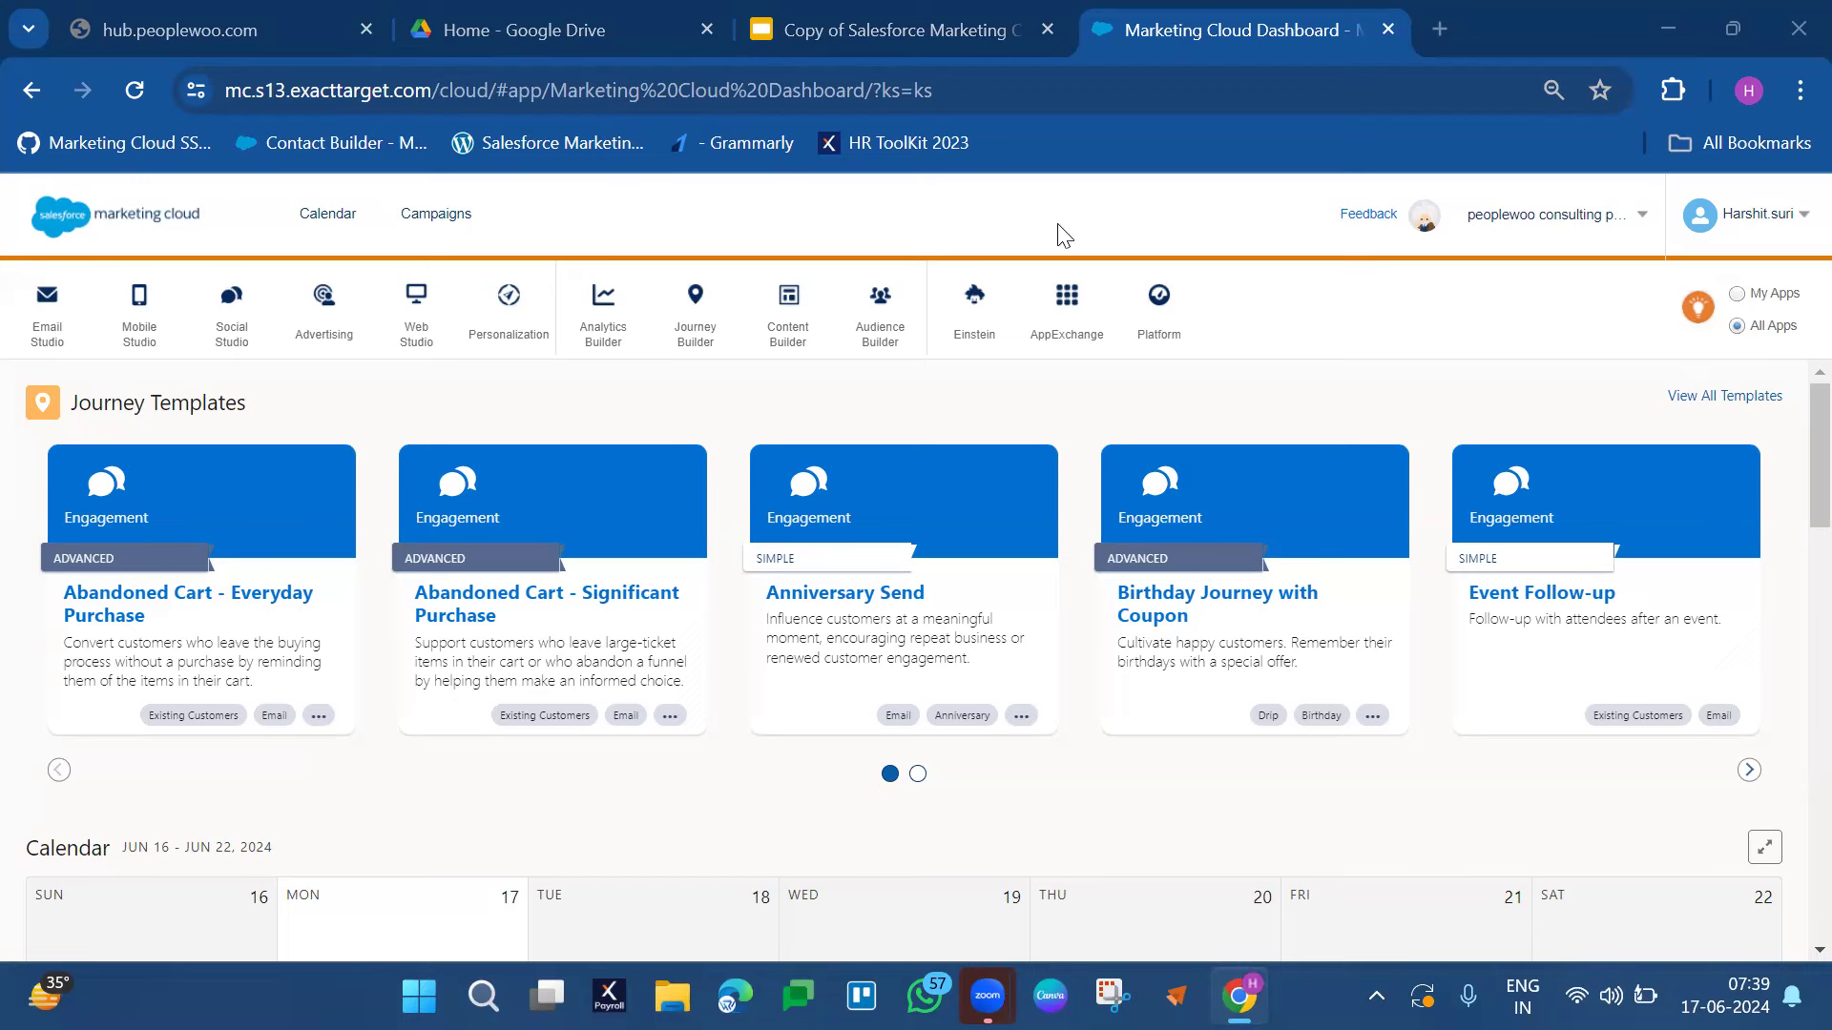
mouse_move(974, 320)
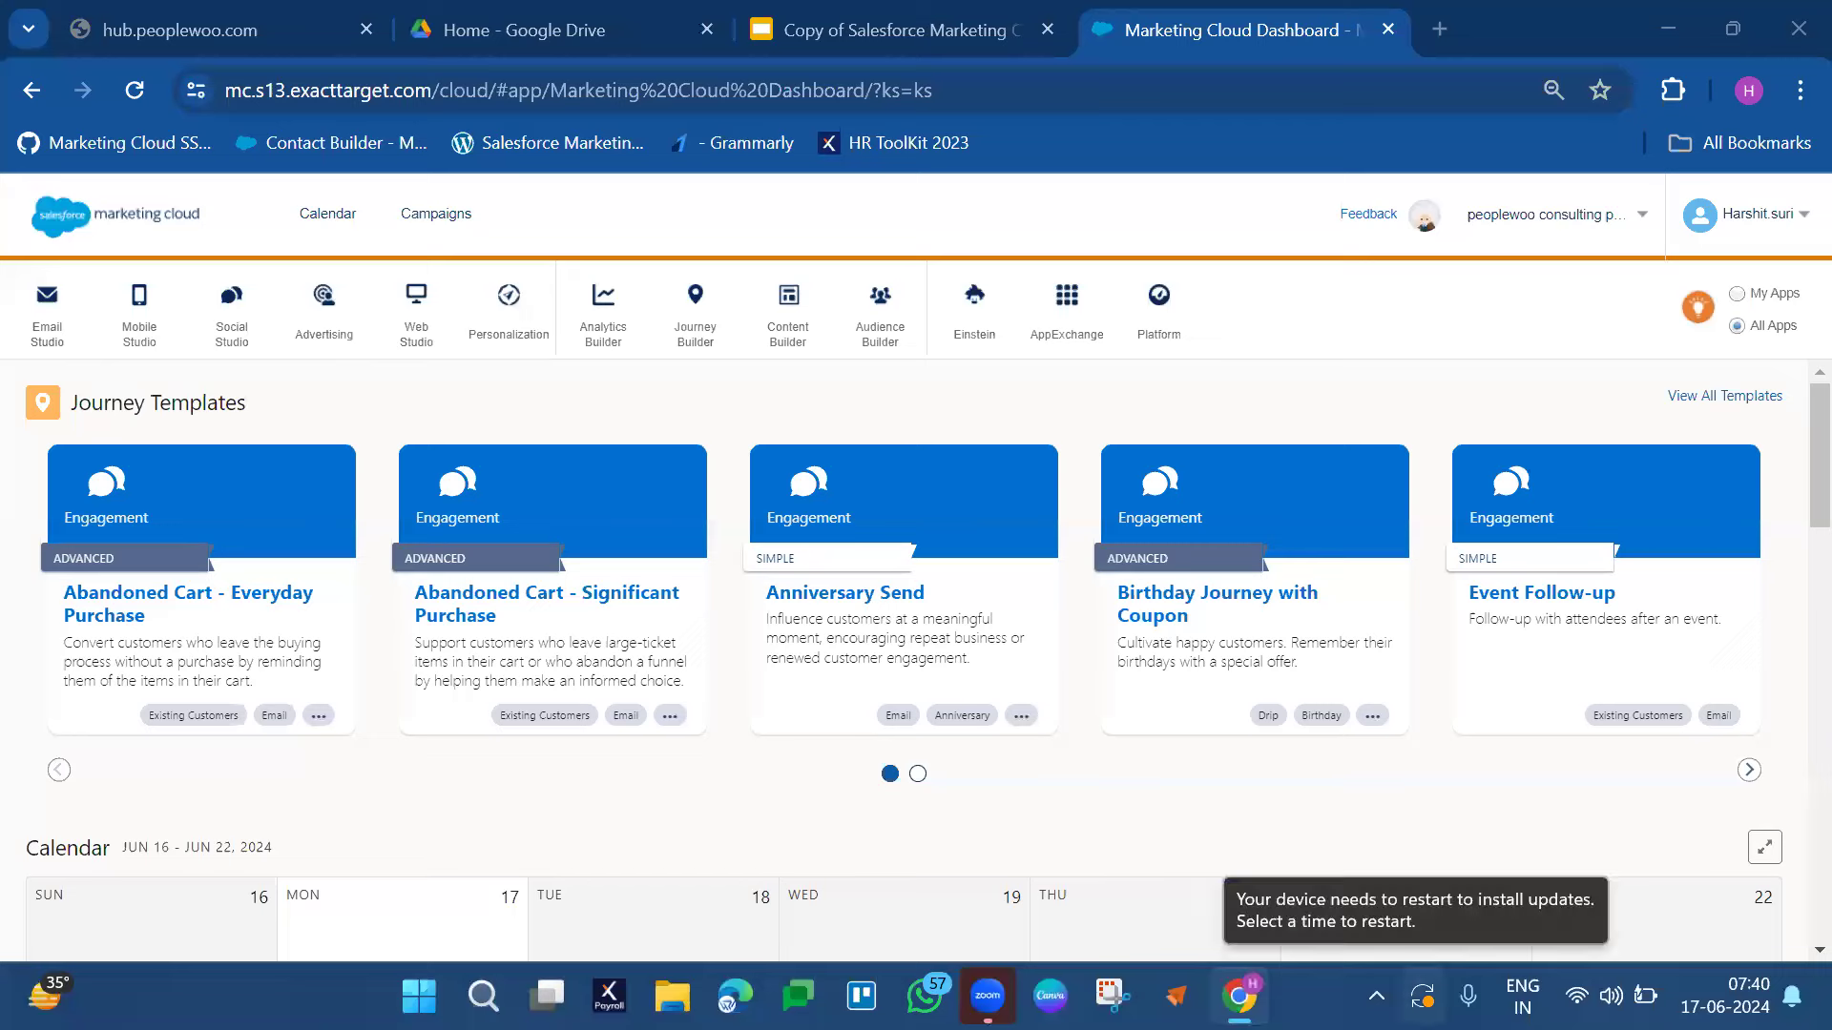
click(1323, 971)
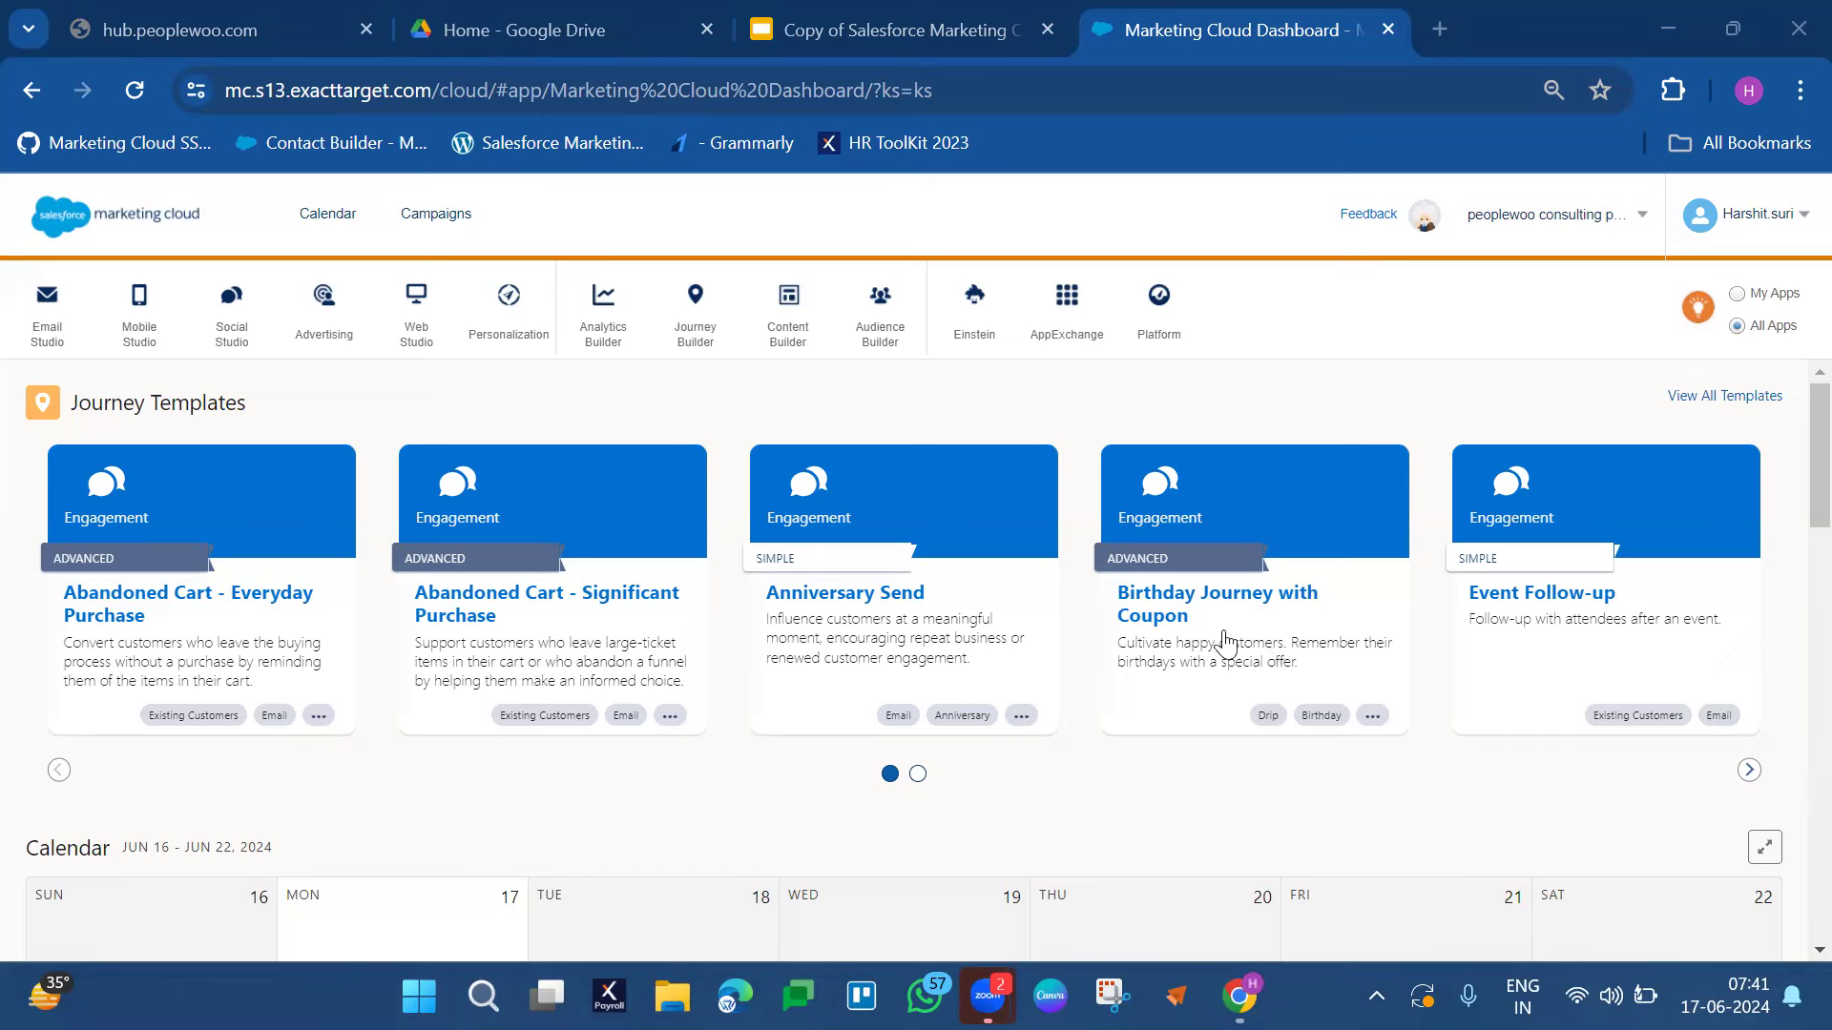
- Open the Social Studio app from the Marketing Cloud dashboard
mouse_move(53, 307)
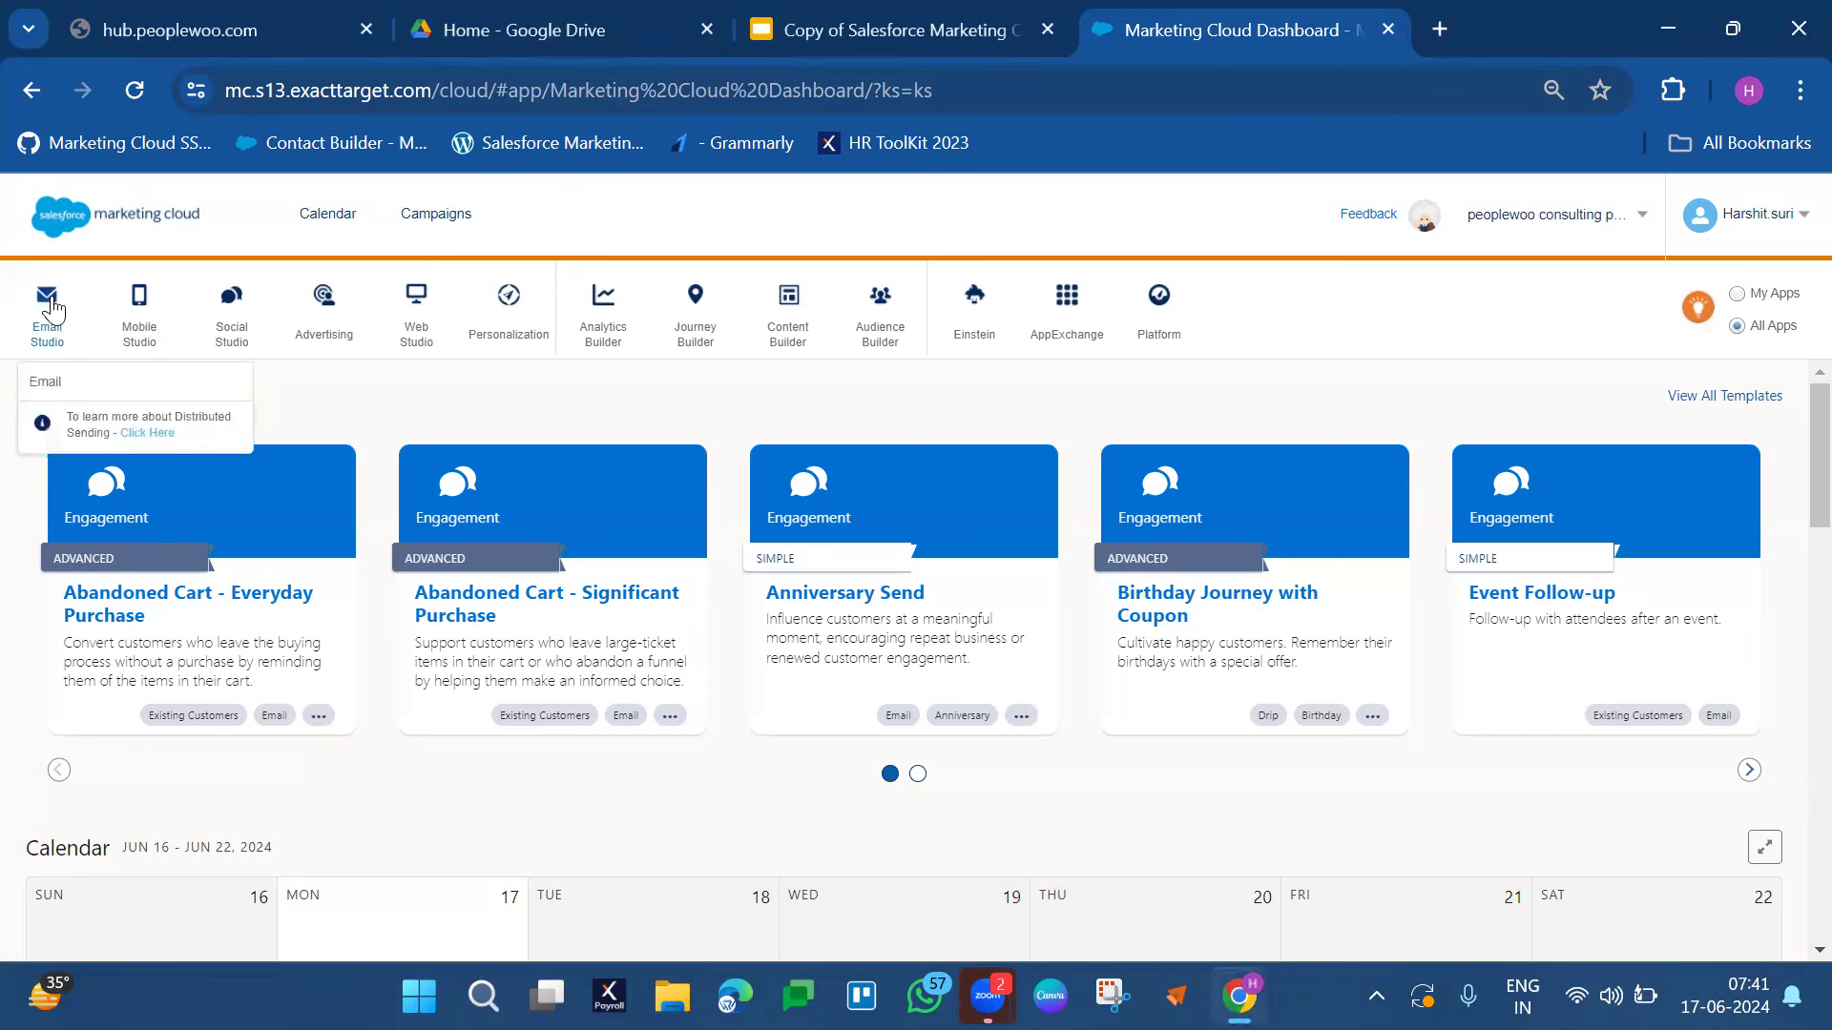
mouse_move(1158, 310)
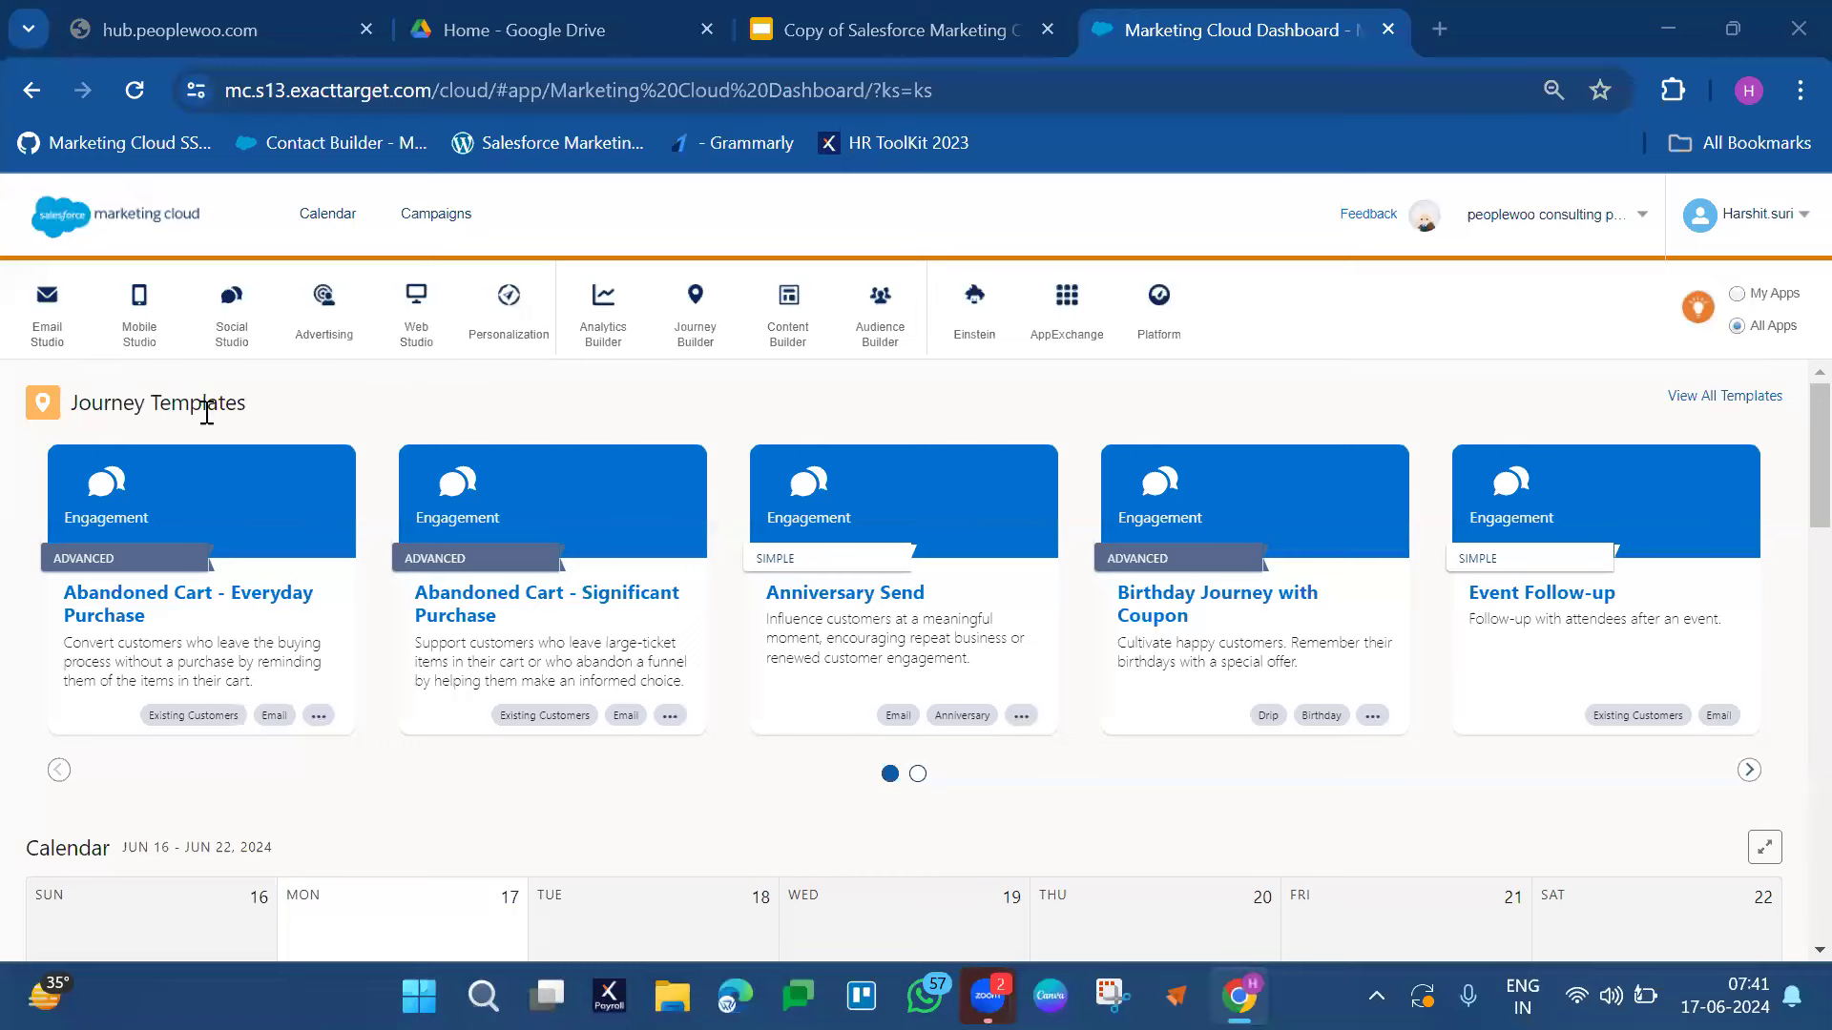
mouse_move(551, 328)
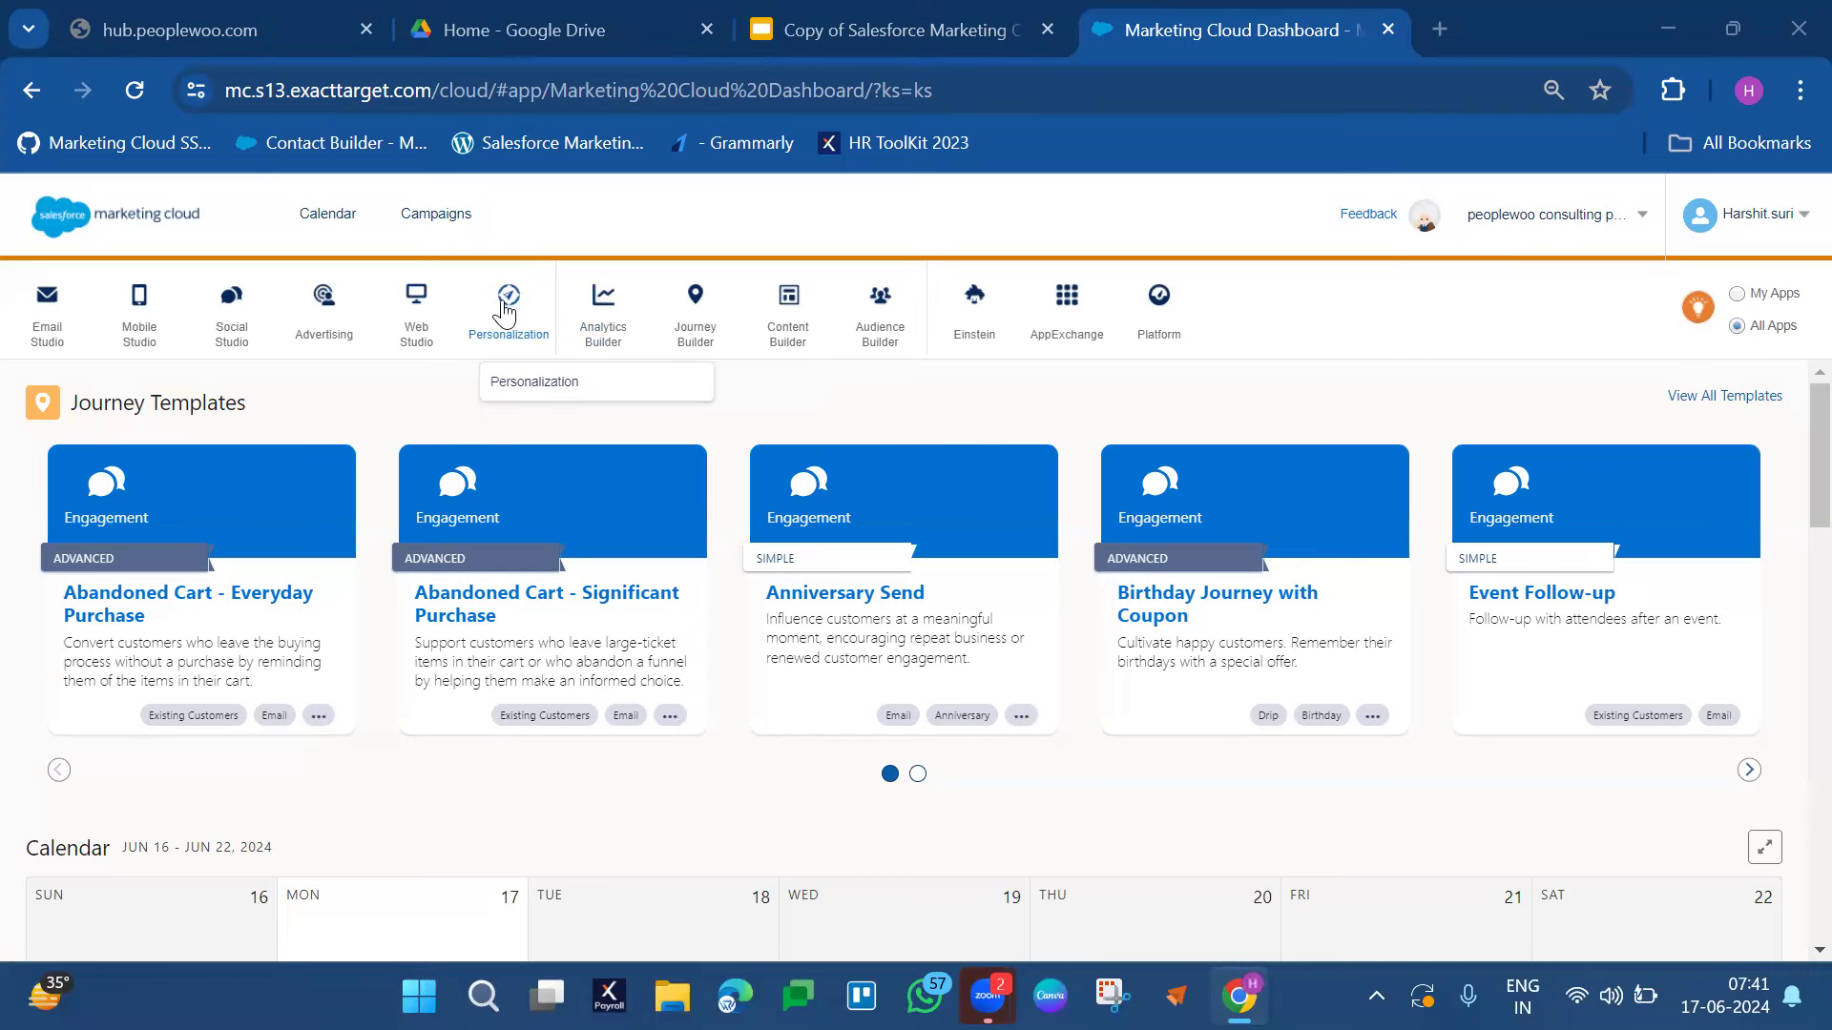
mouse_move(233, 297)
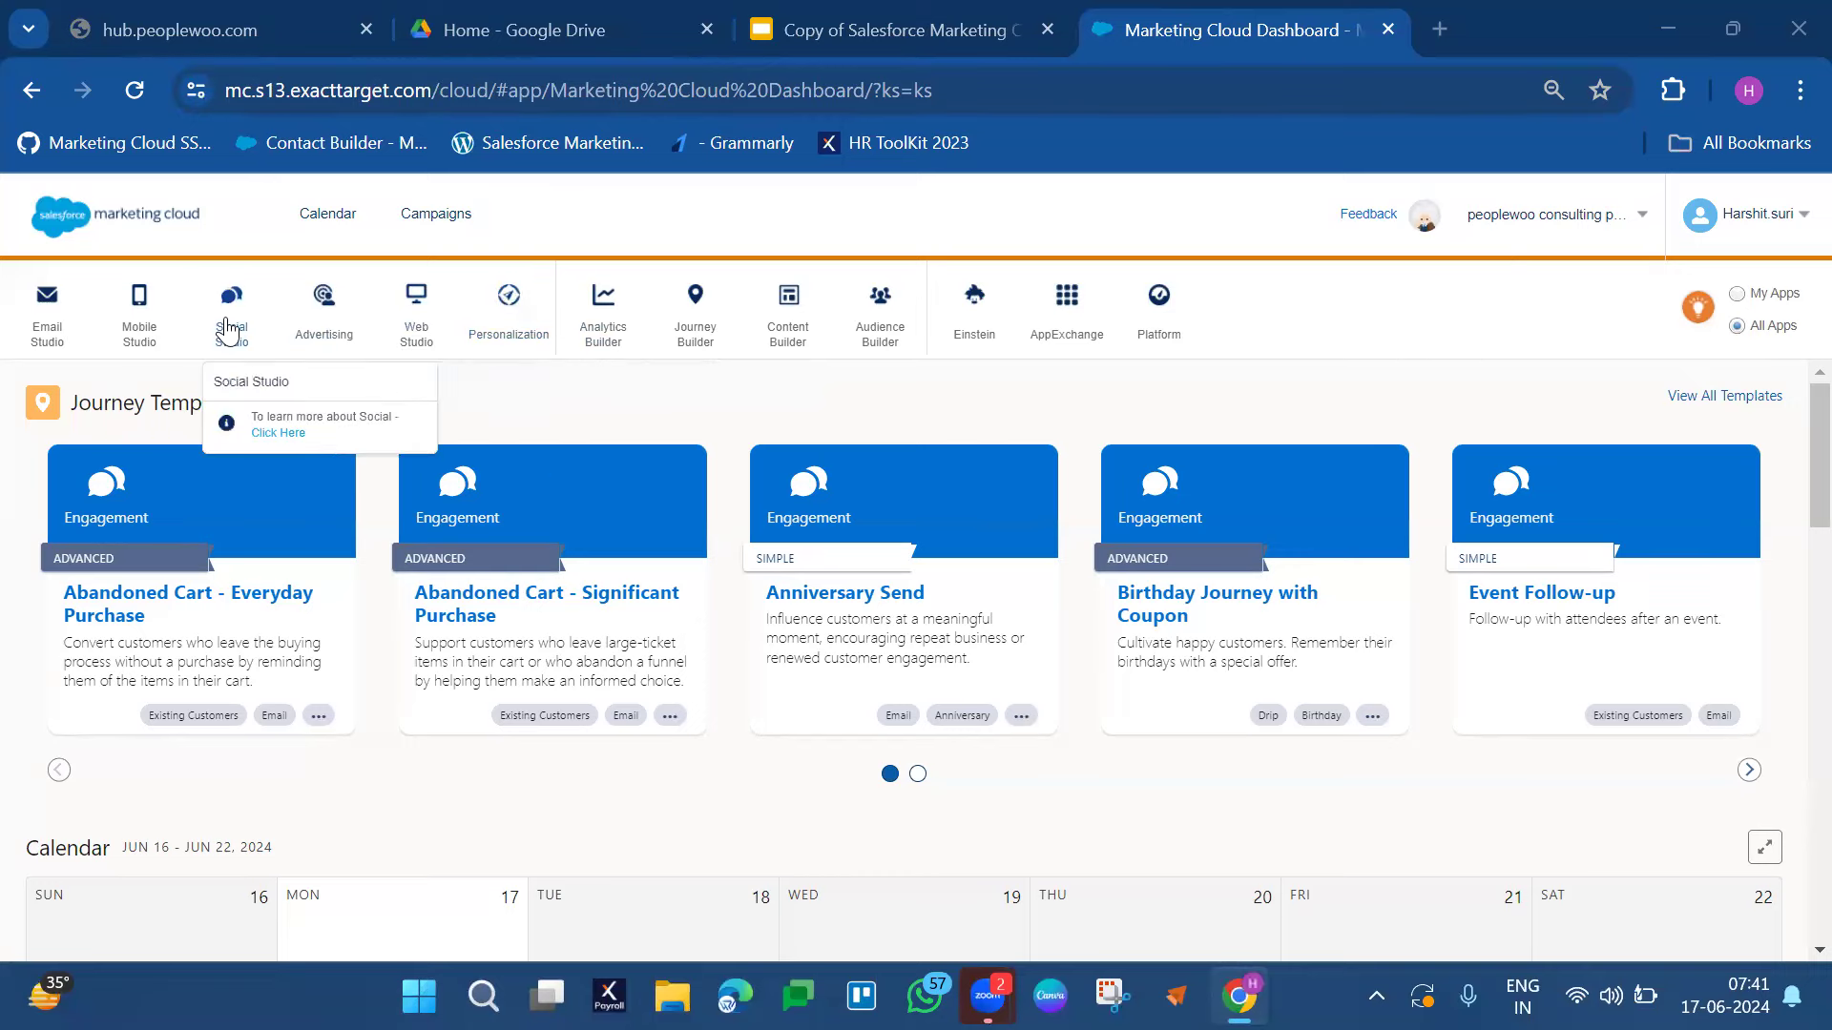
click(263, 384)
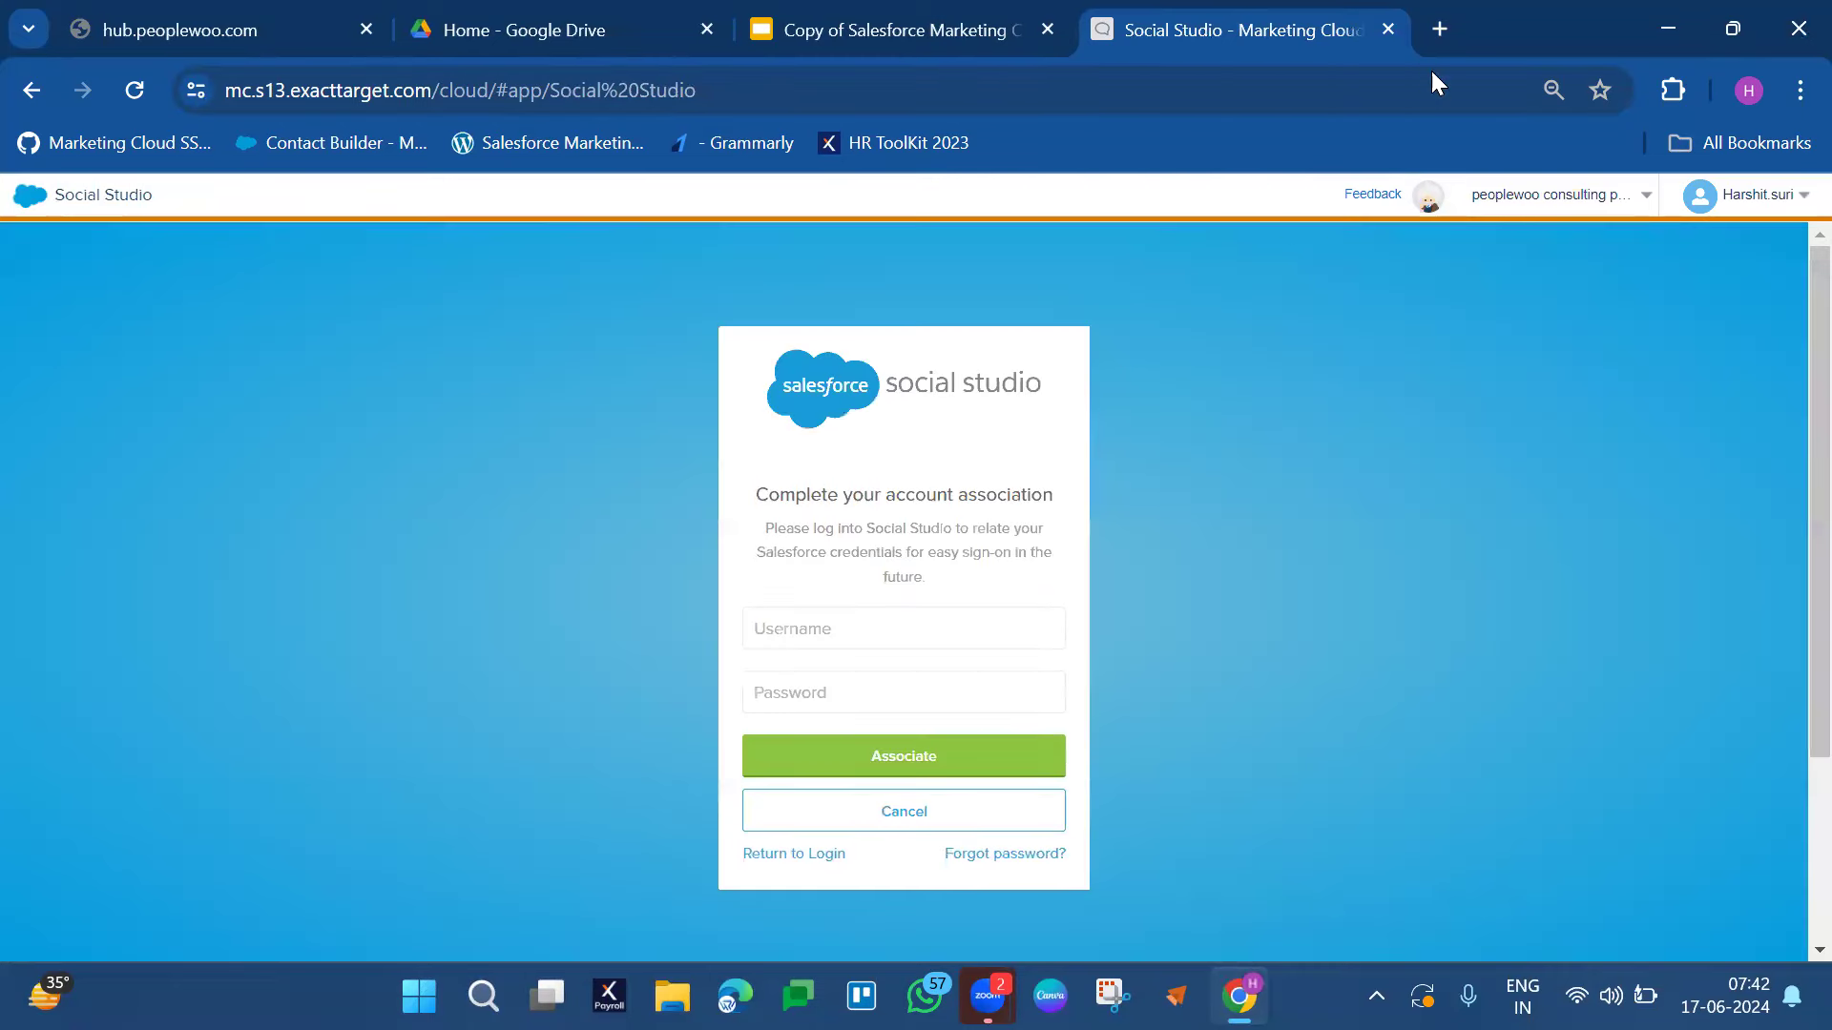
mouse_move(38, 215)
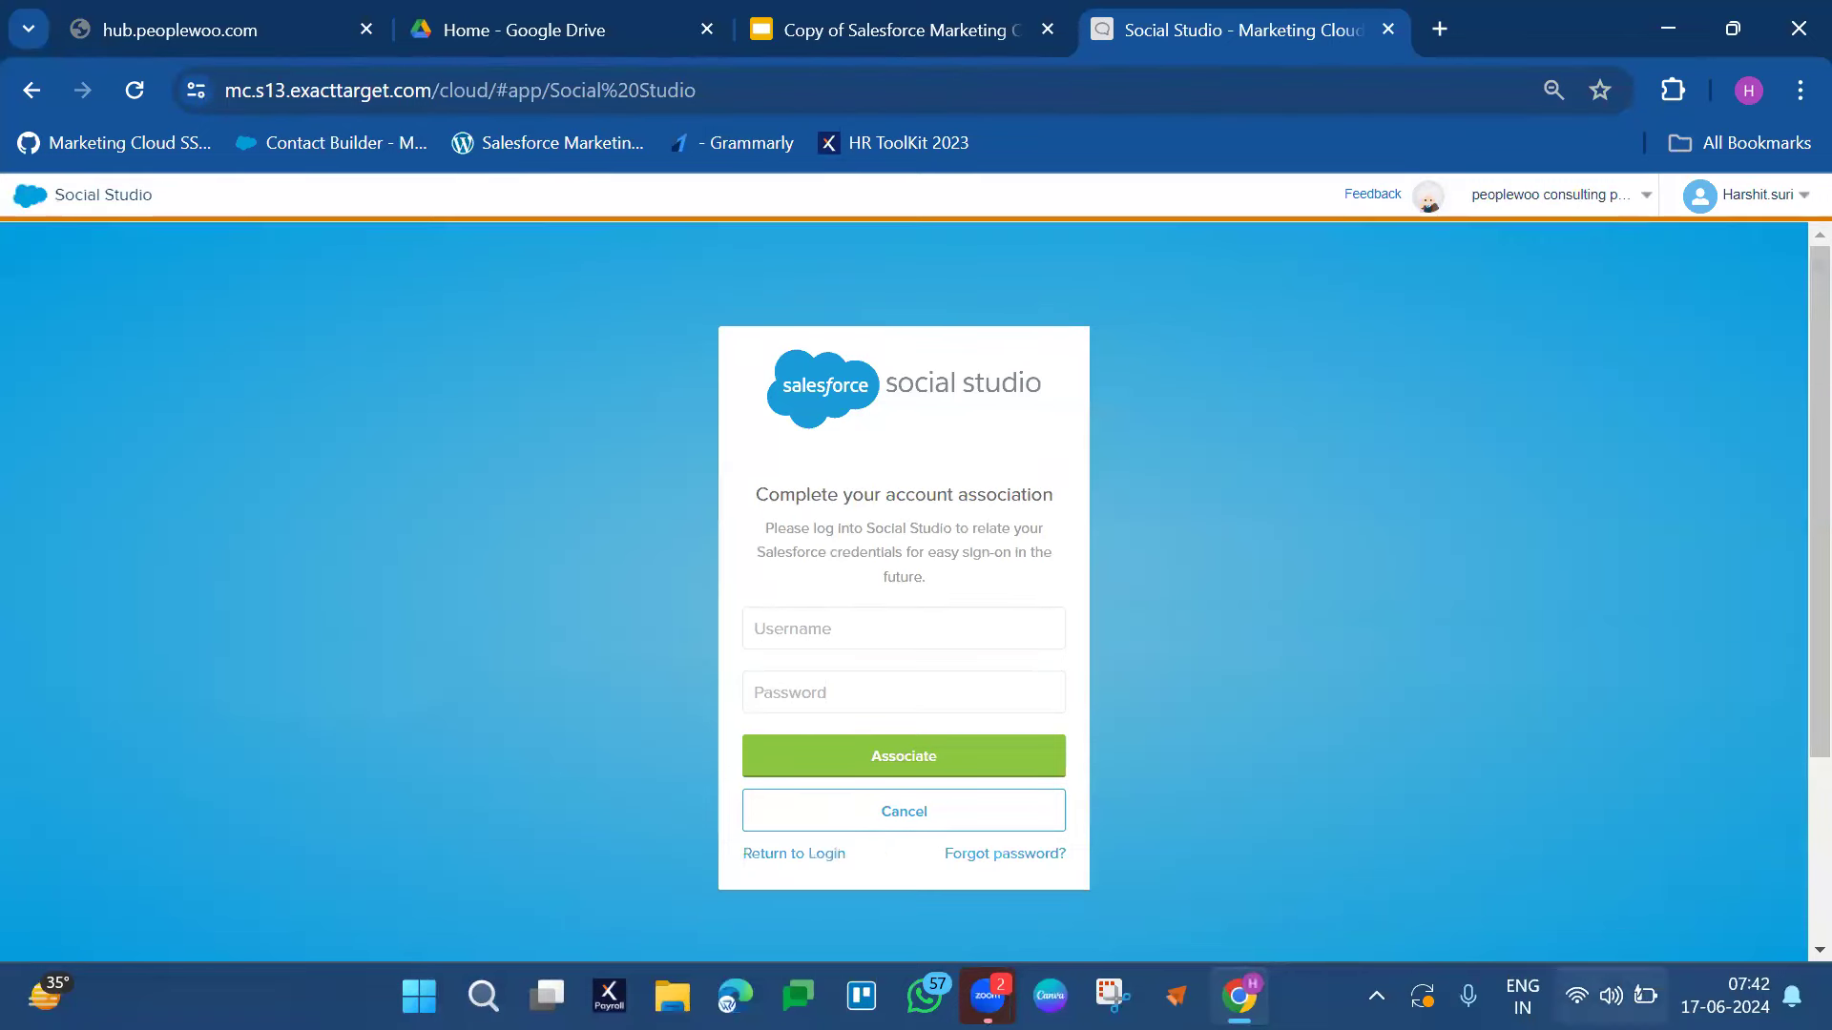
click(1611, 997)
click(1260, 624)
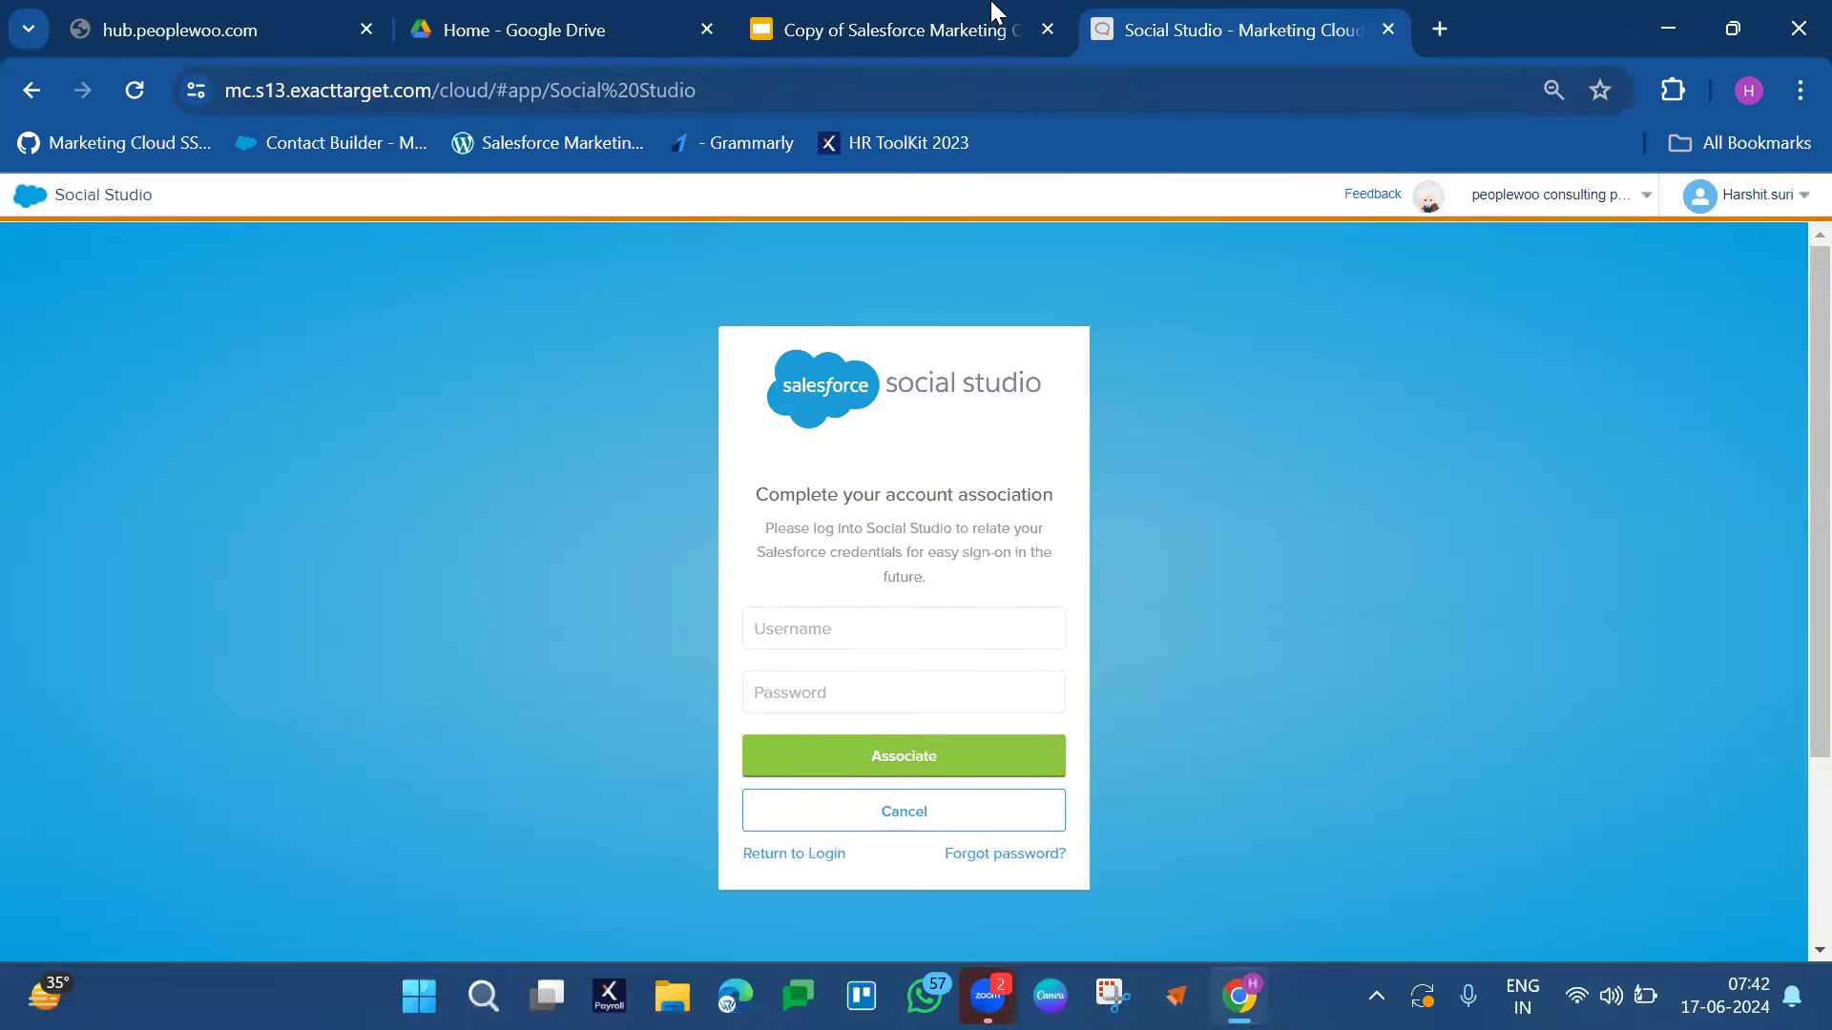
mouse_move(160, 217)
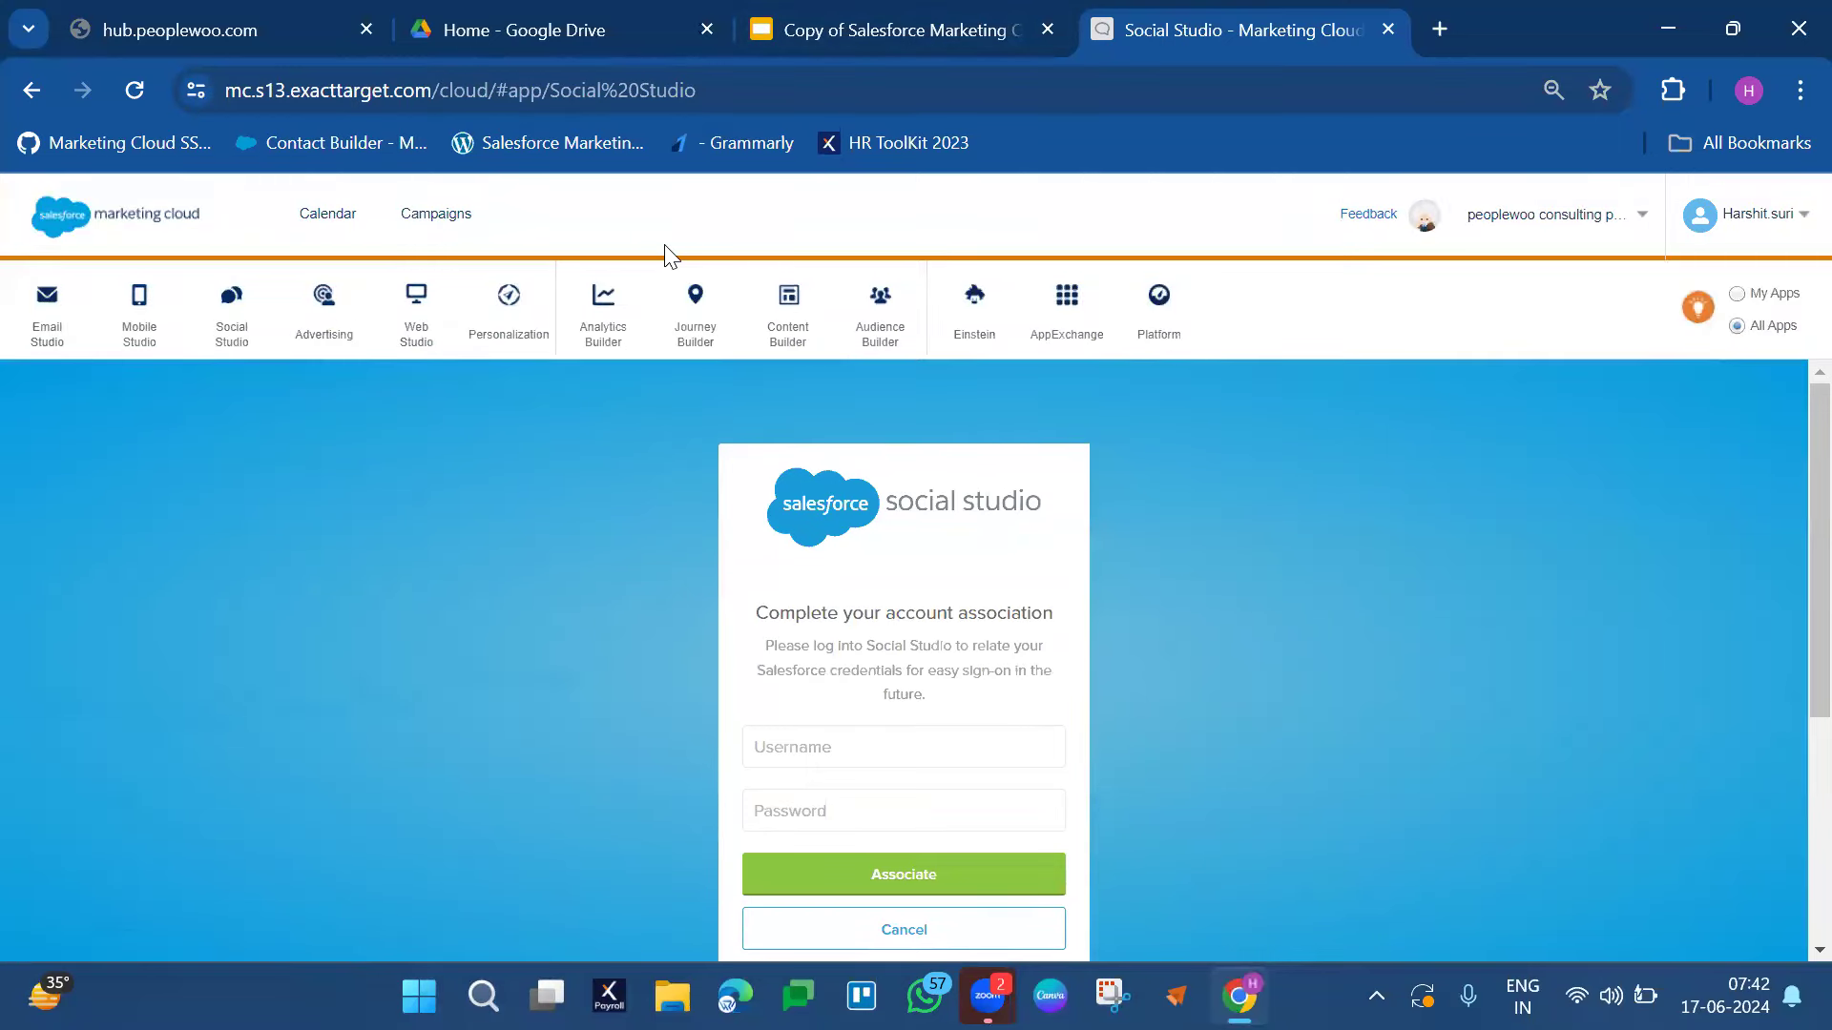
mouse_move(687, 339)
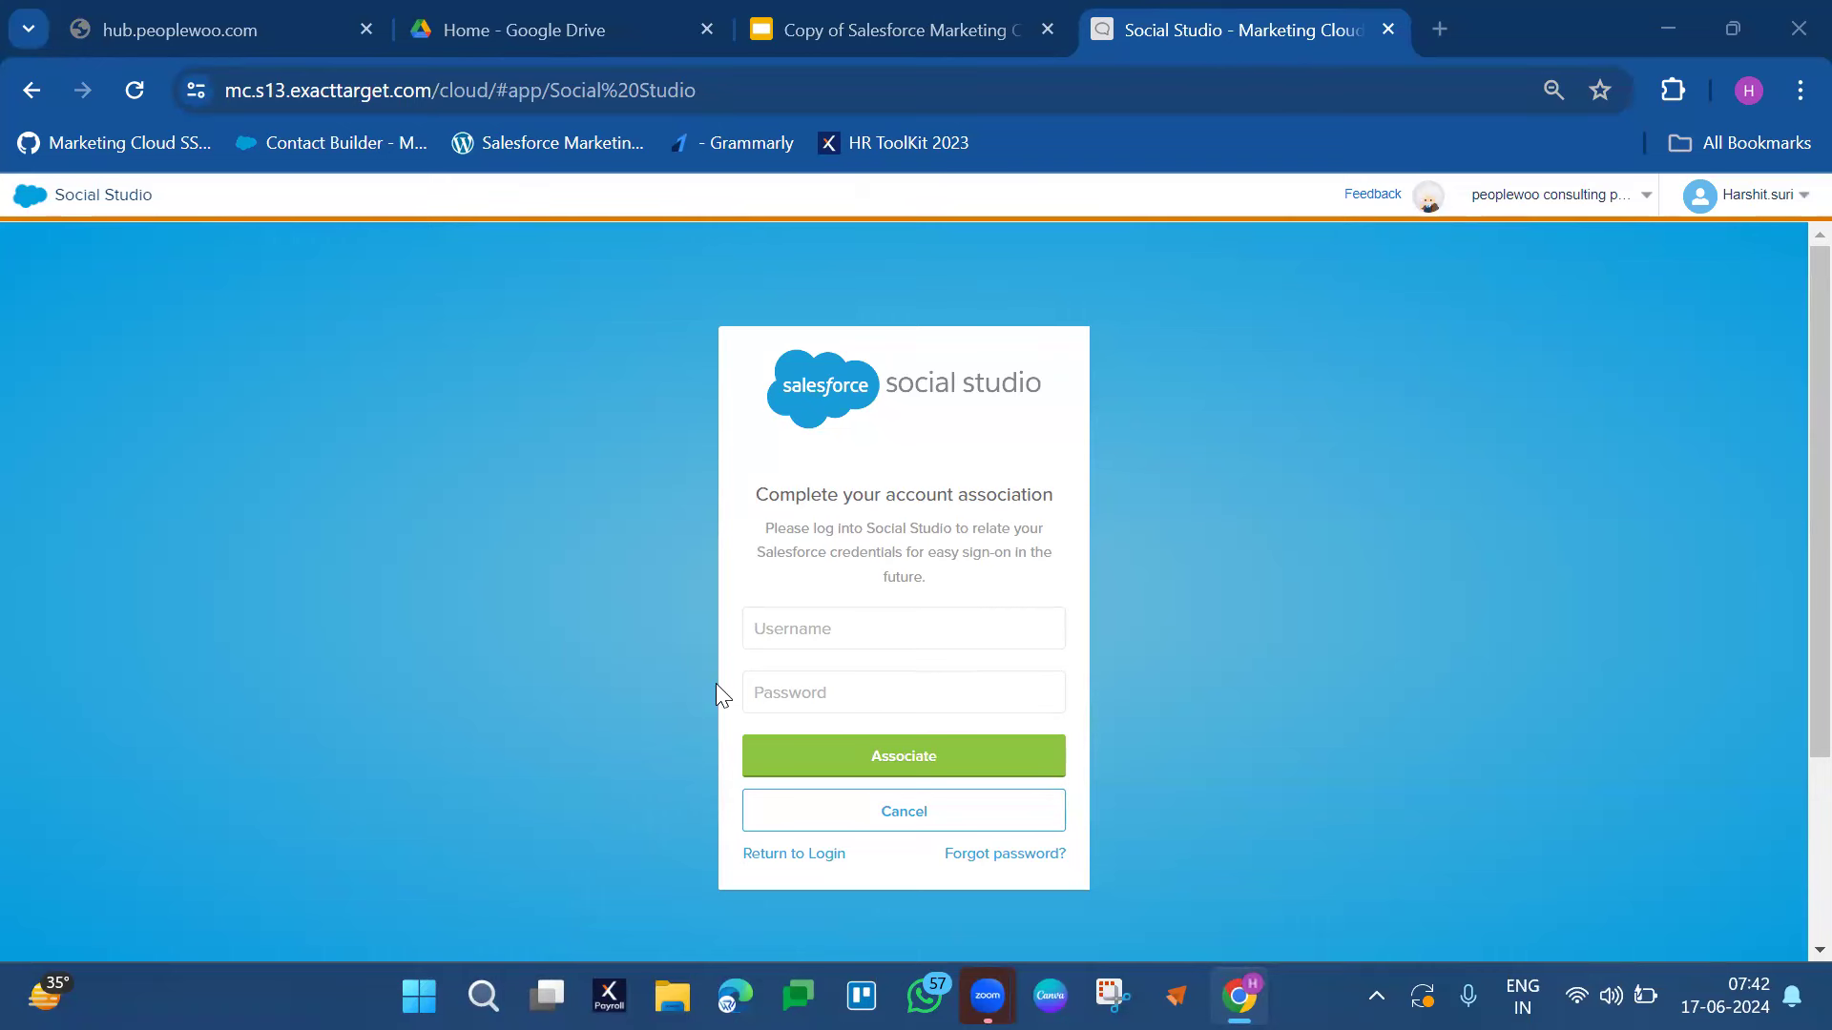
- Return from Social Studio to the Marketing Cloud dashboard
click(29, 200)
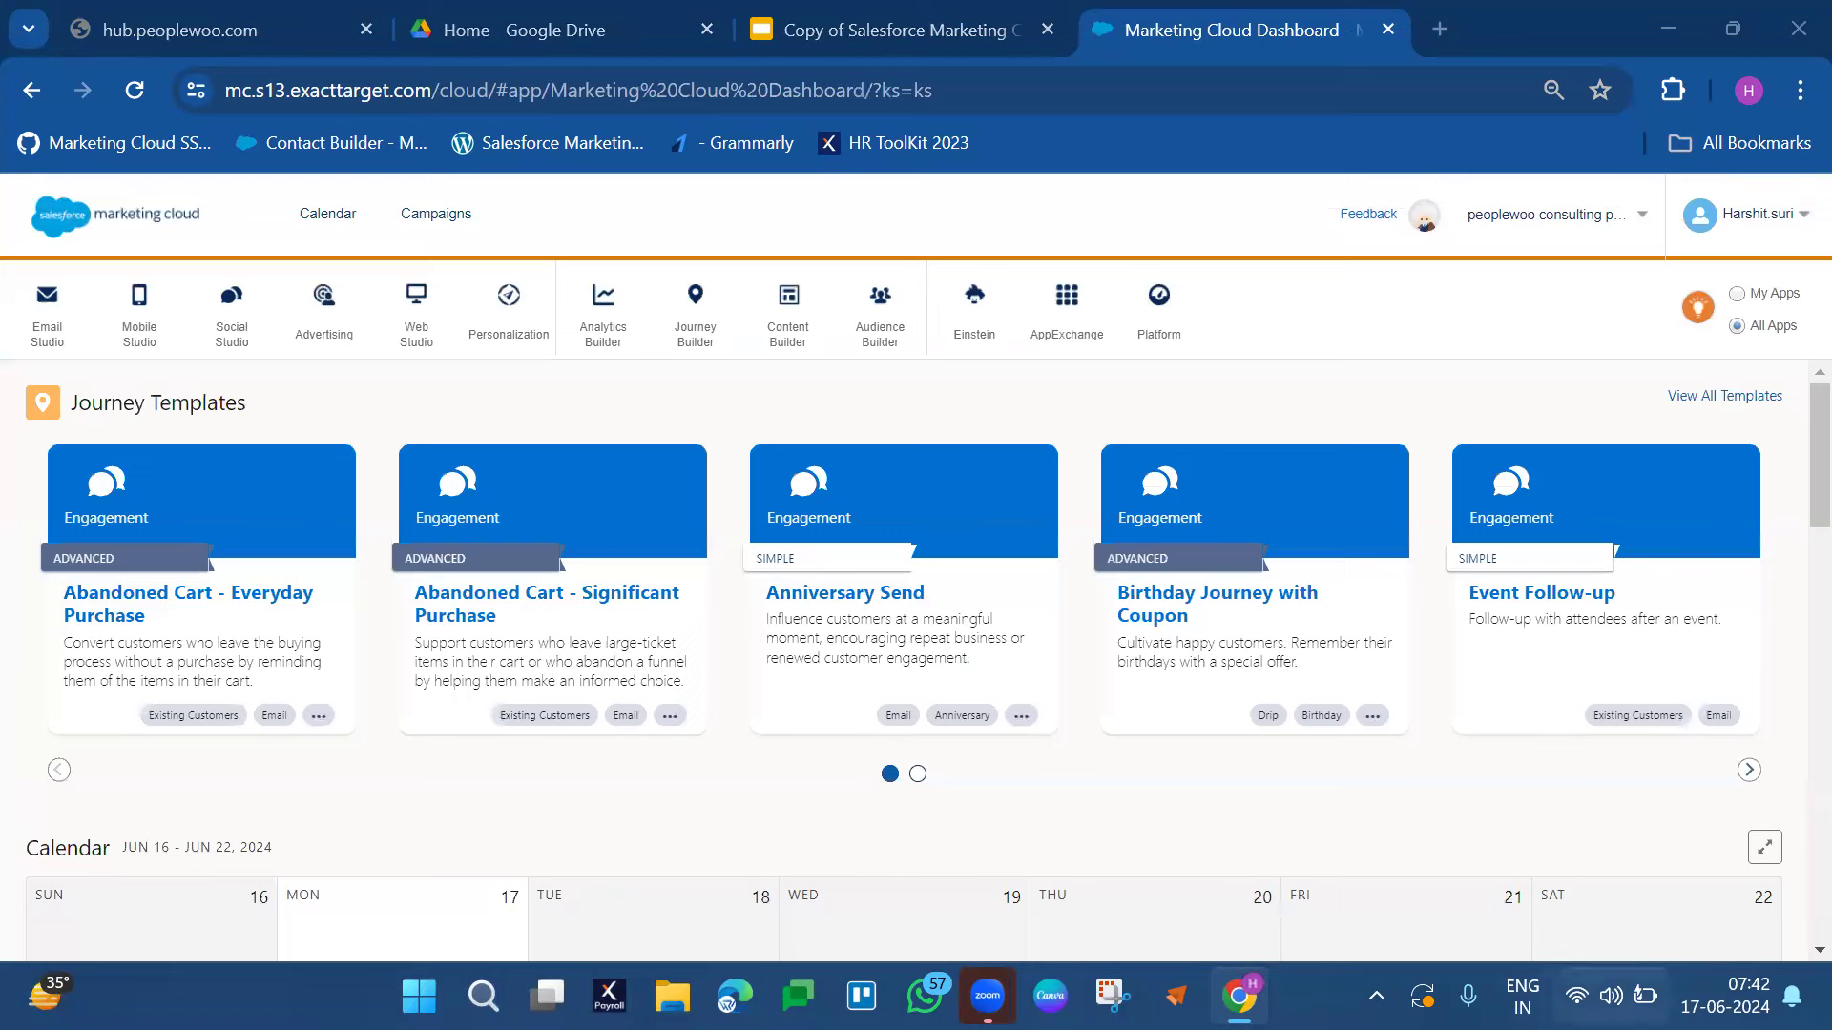
click(1613, 995)
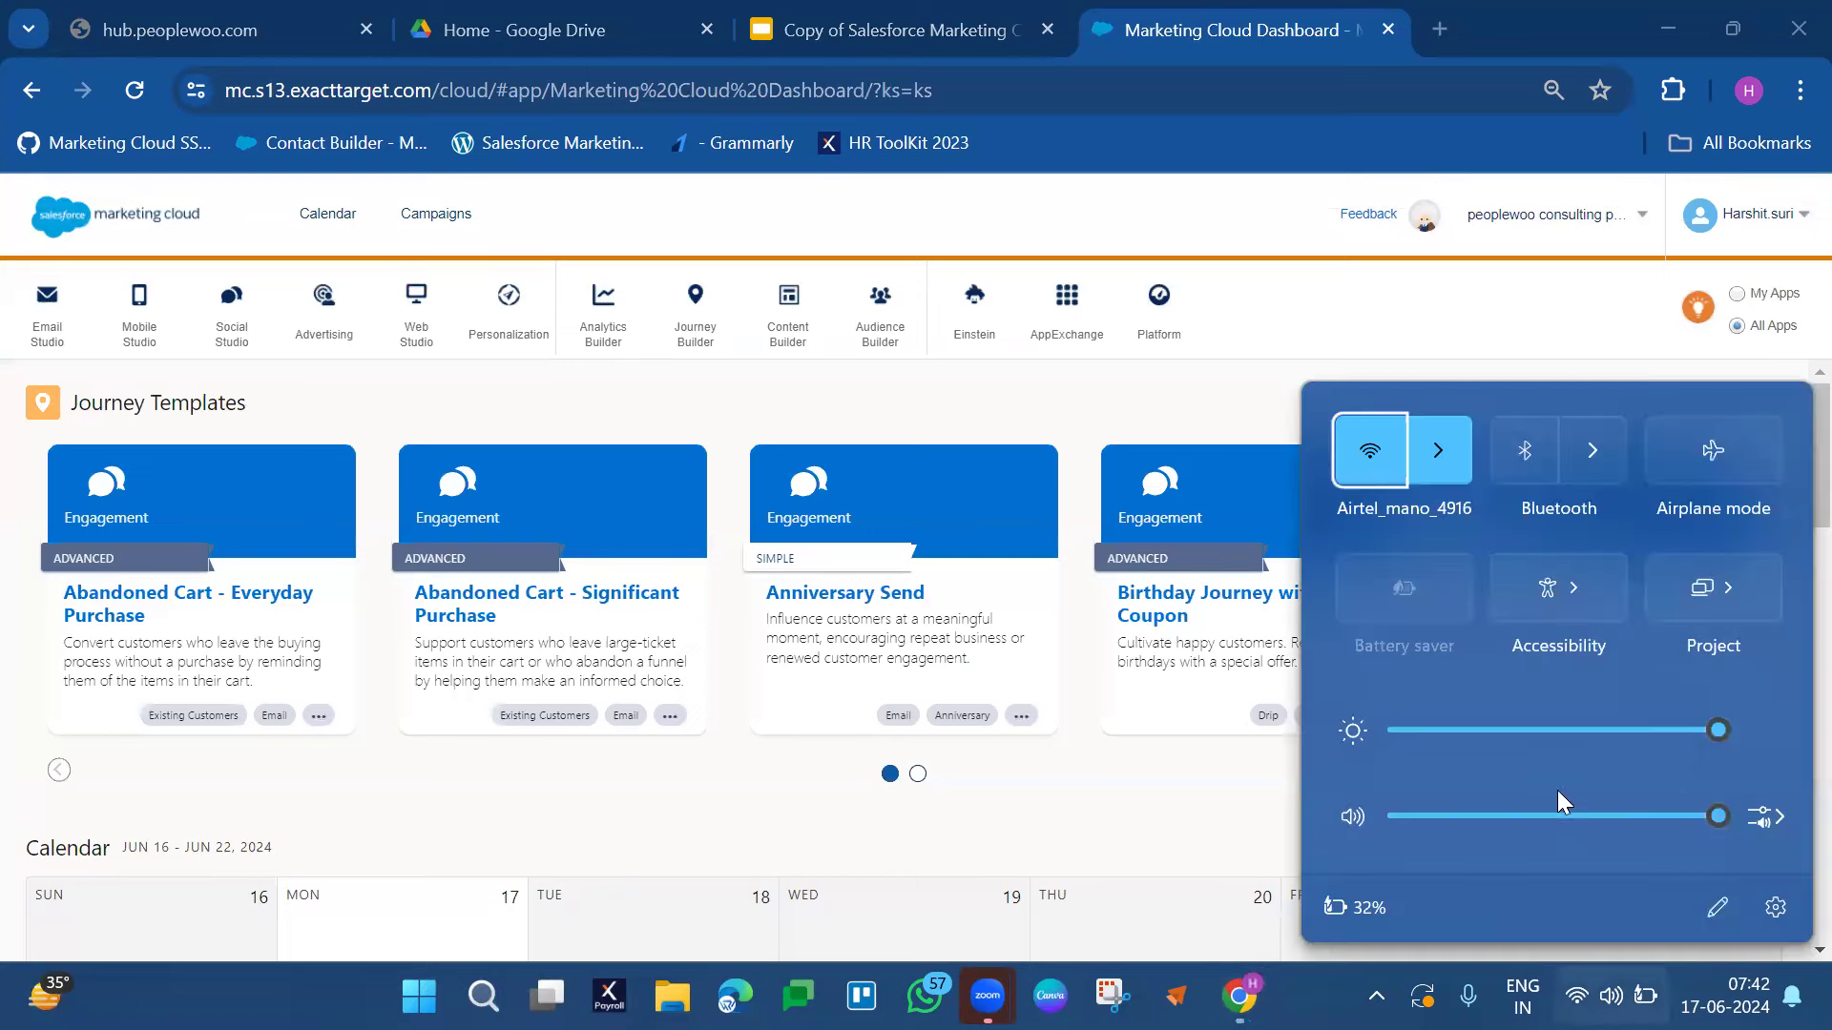
click(1206, 687)
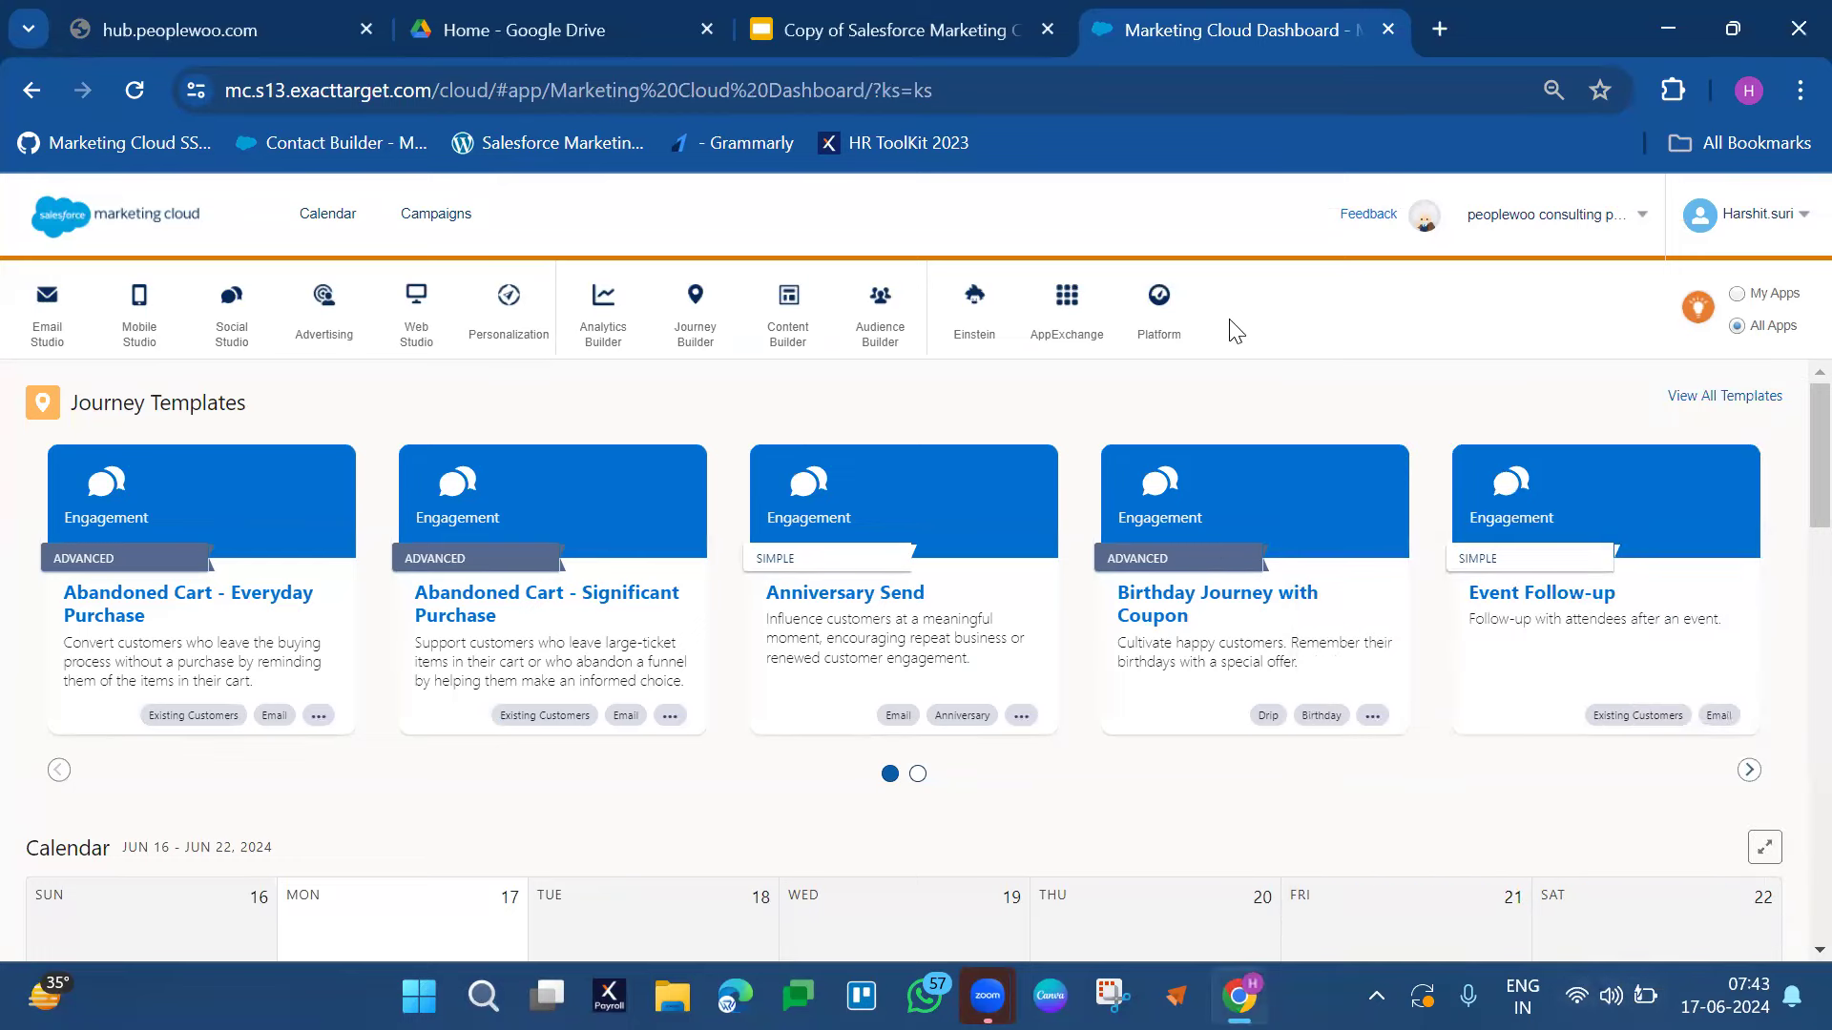
- Begin a web search query with the word "marketiing" in a new browser tab
click(1440, 19)
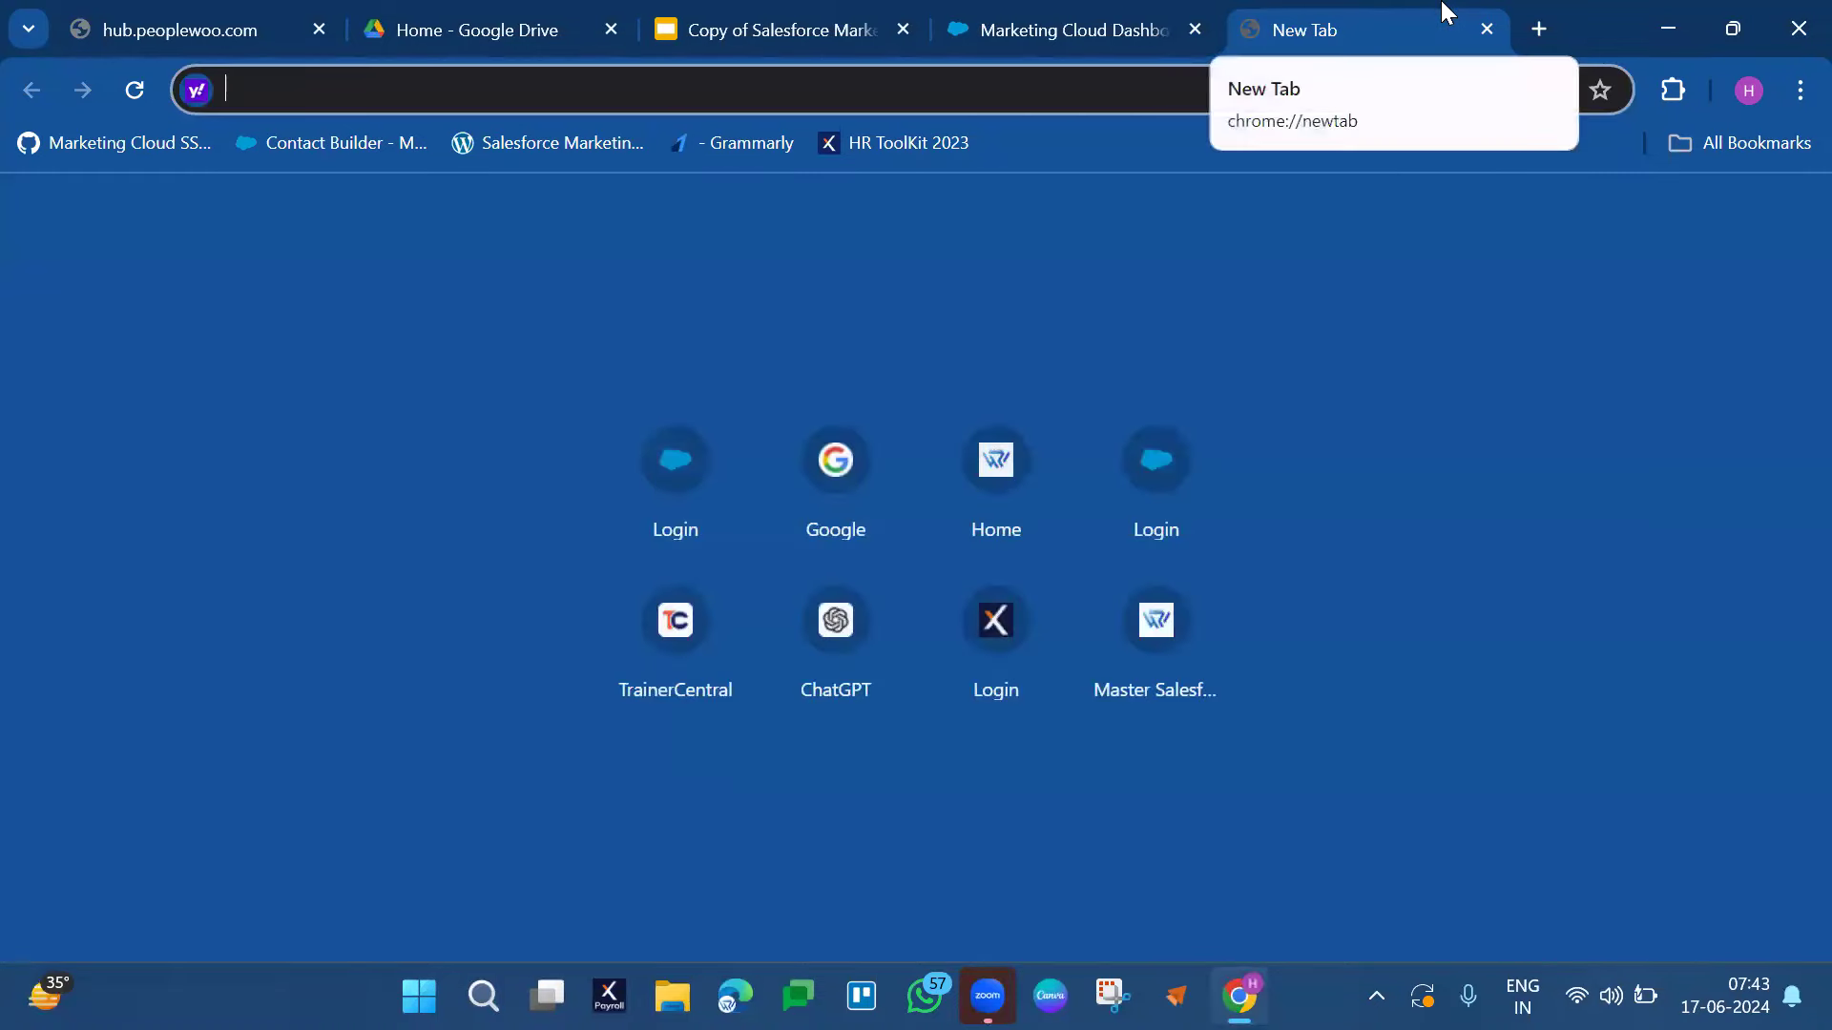
text(ma)
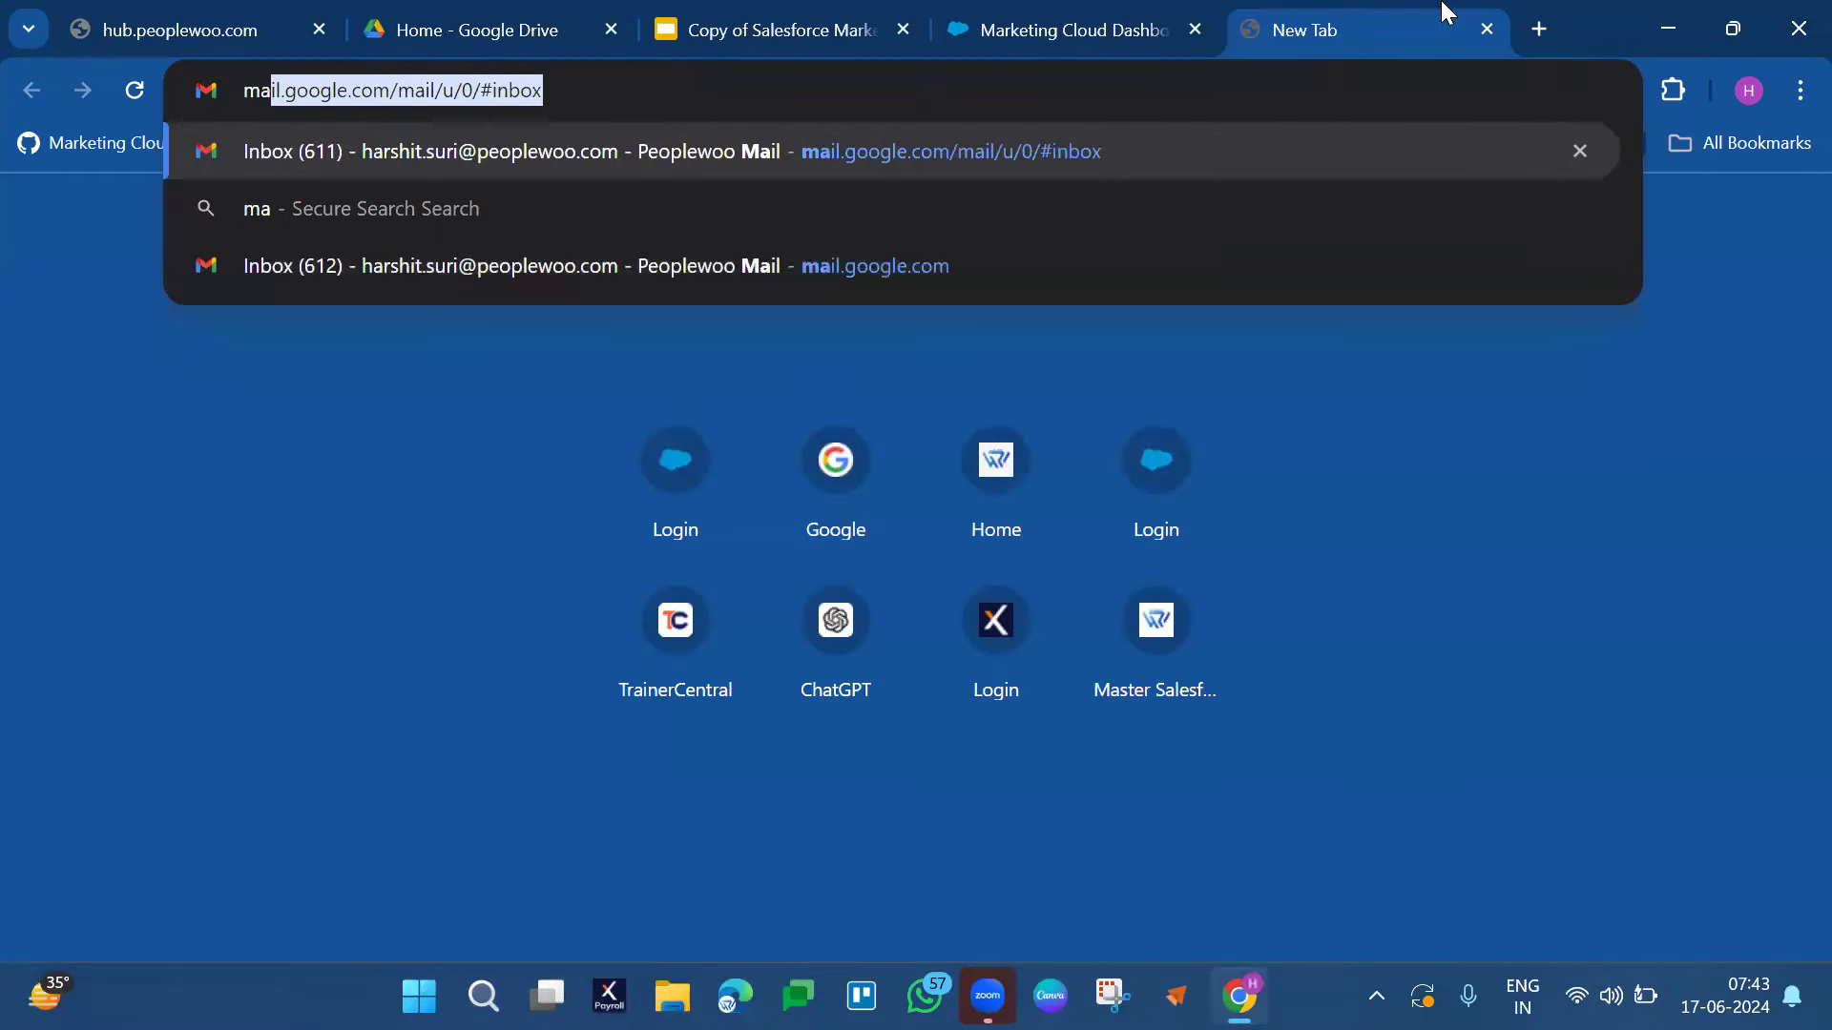
text(k)
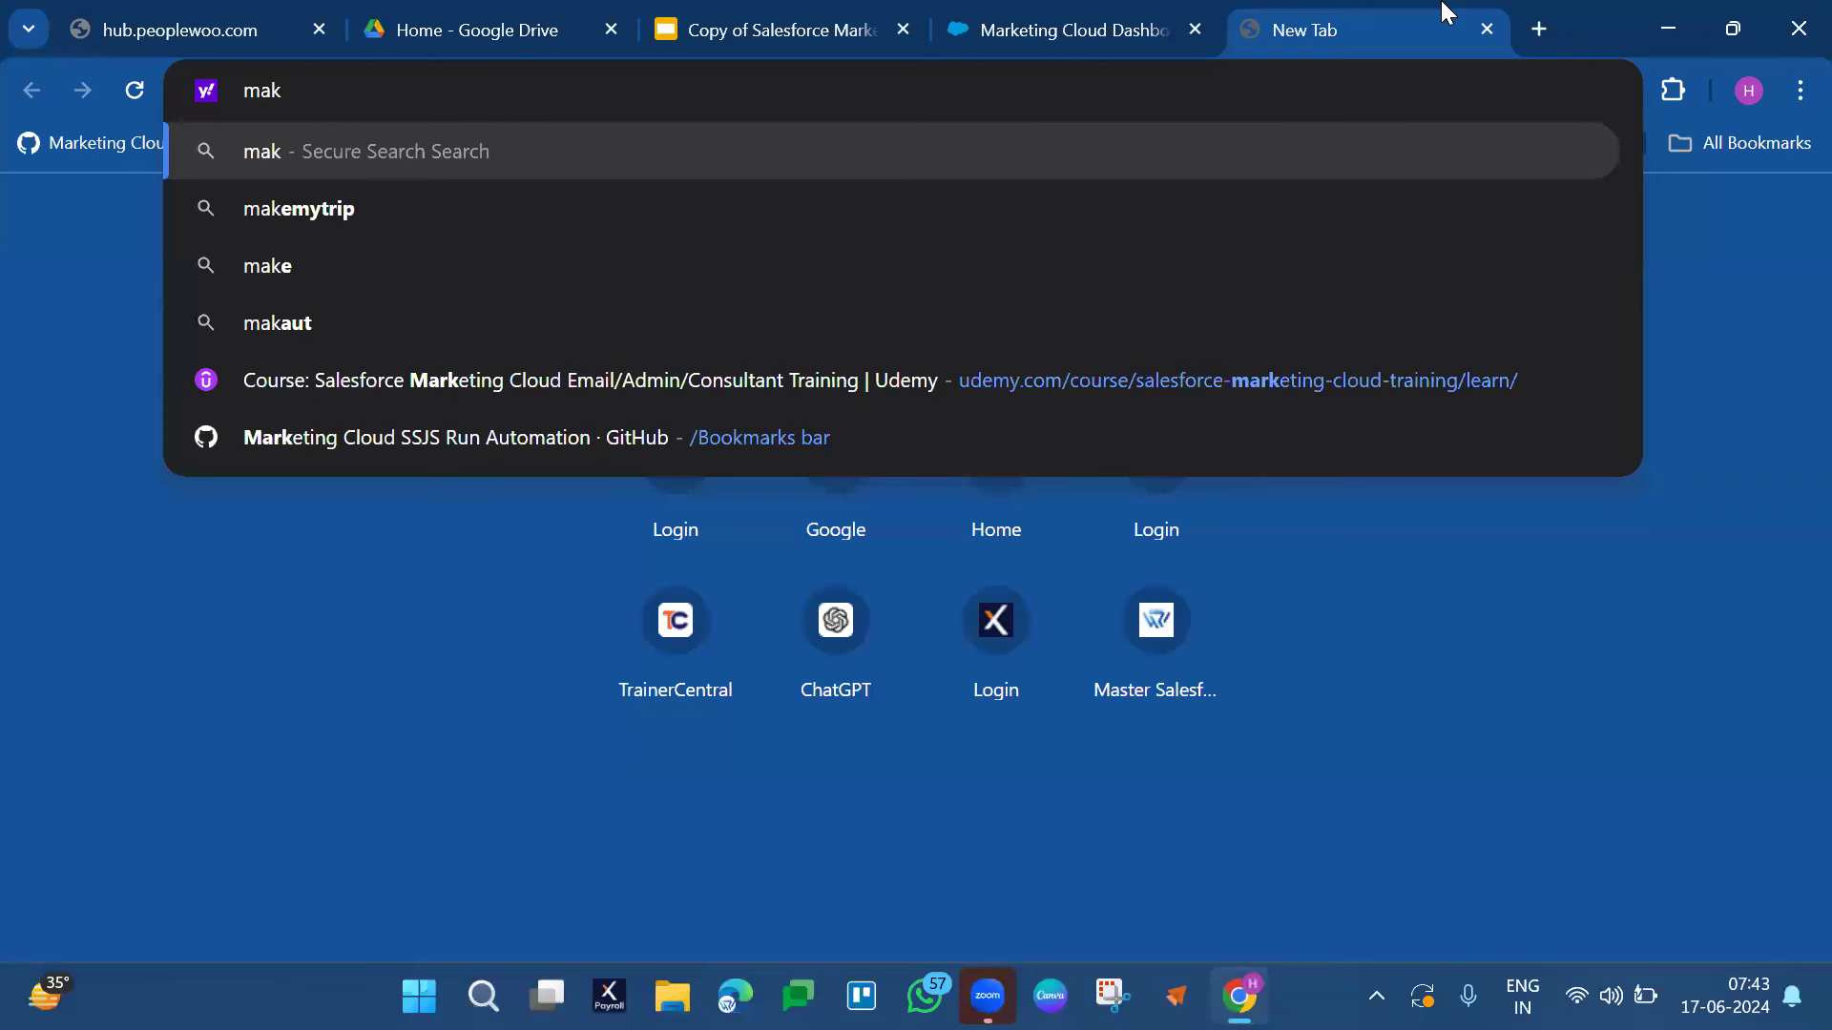
text(e)
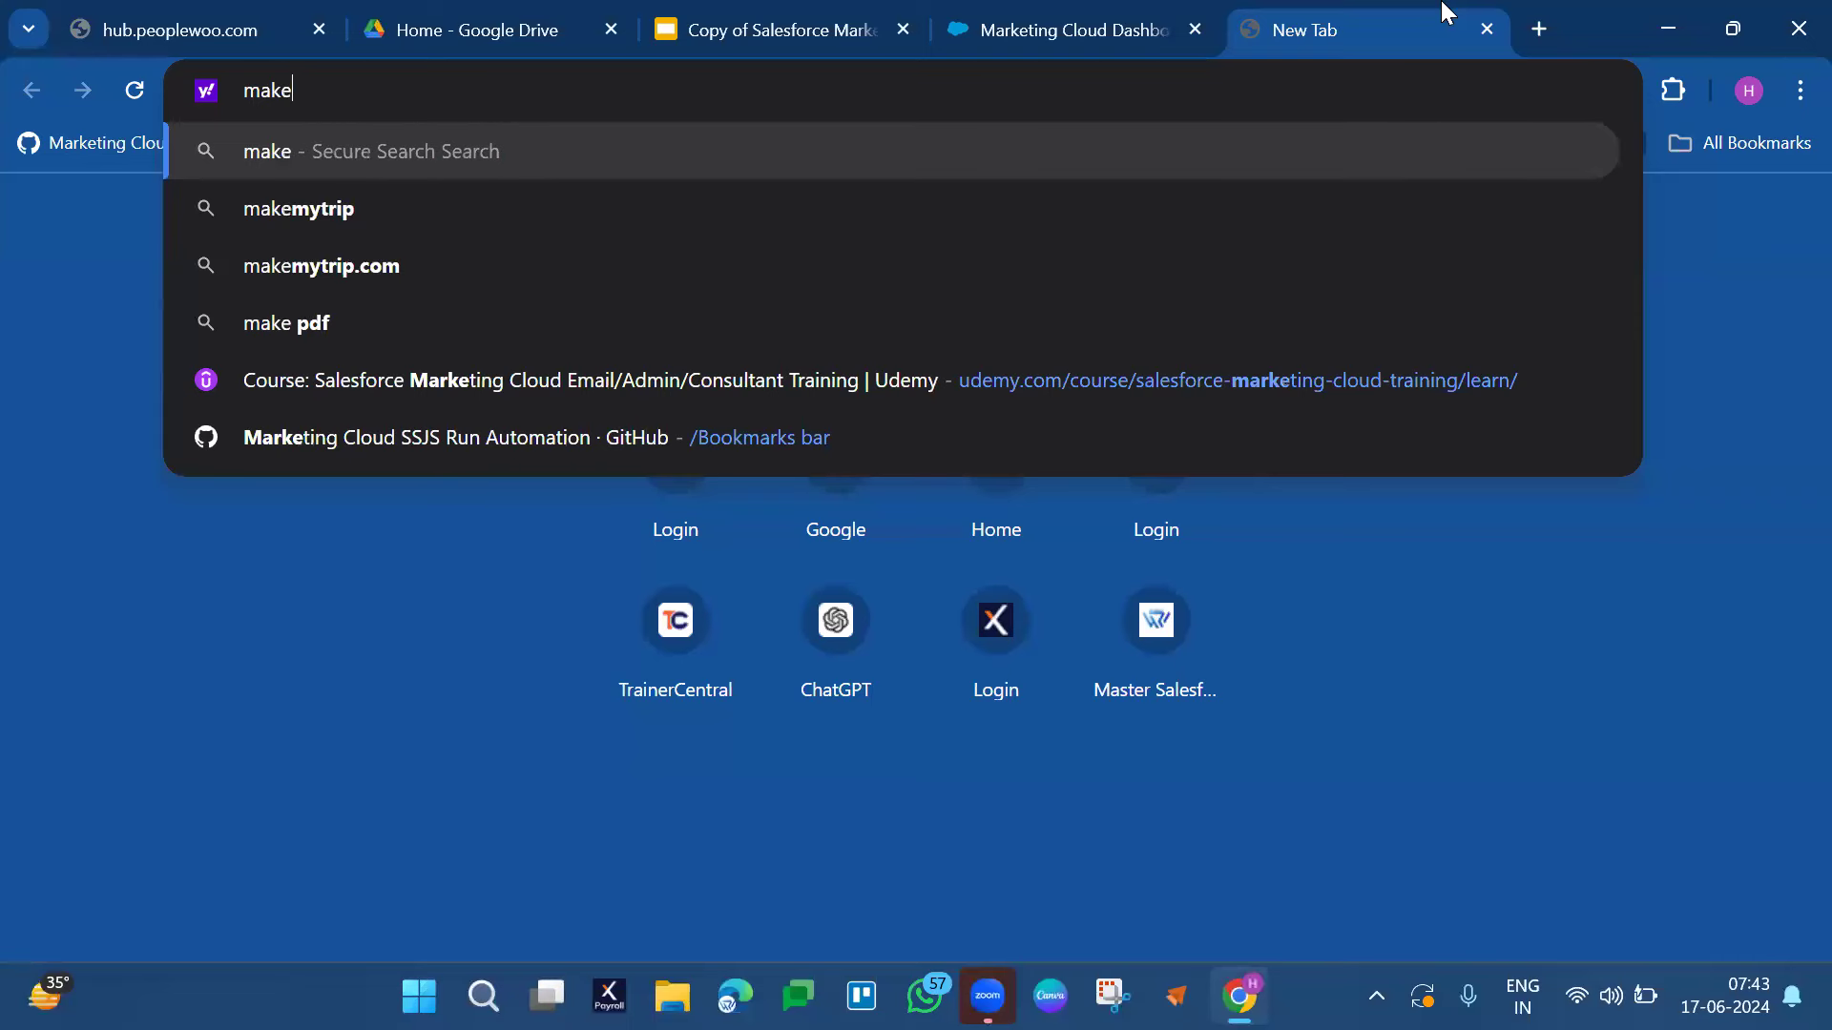
key(BackSpace)
key(BackSpace)
text(rketiing)
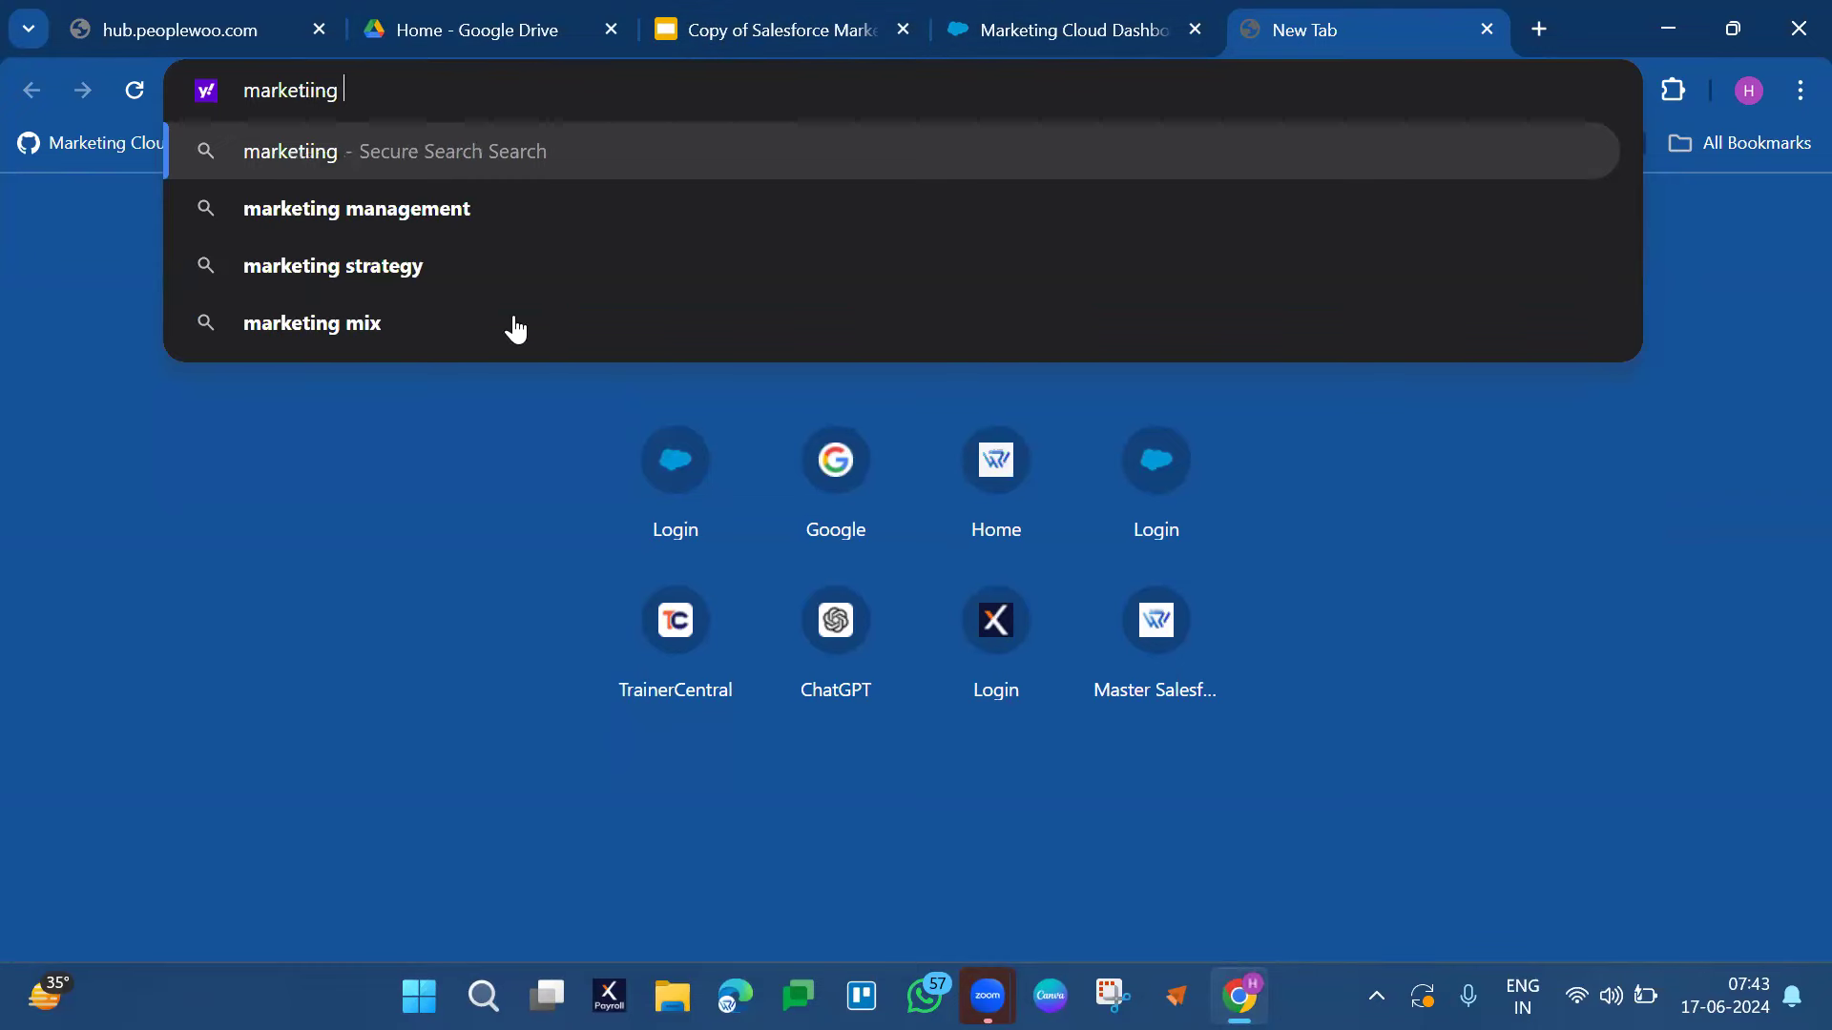
- Return to the Marketing Cloud dashboard tab and open the Personalization app
key(ctrl+shift+Tab)
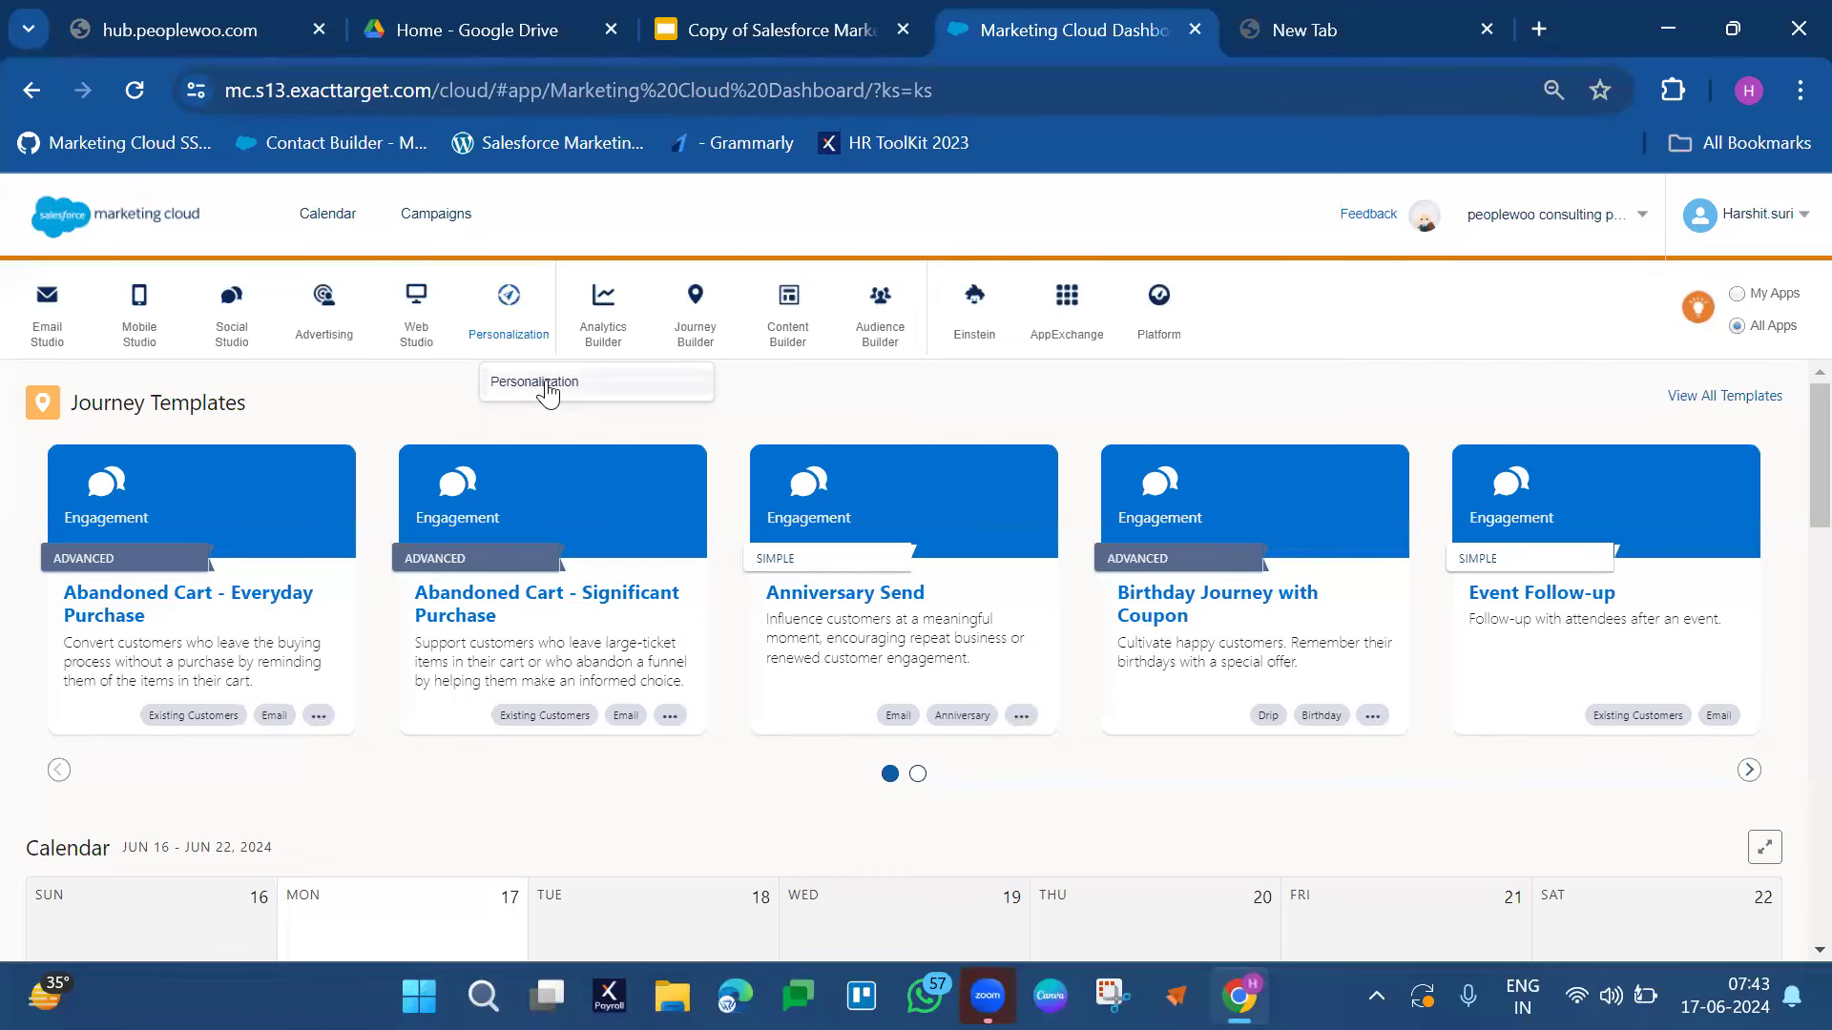
click(552, 392)
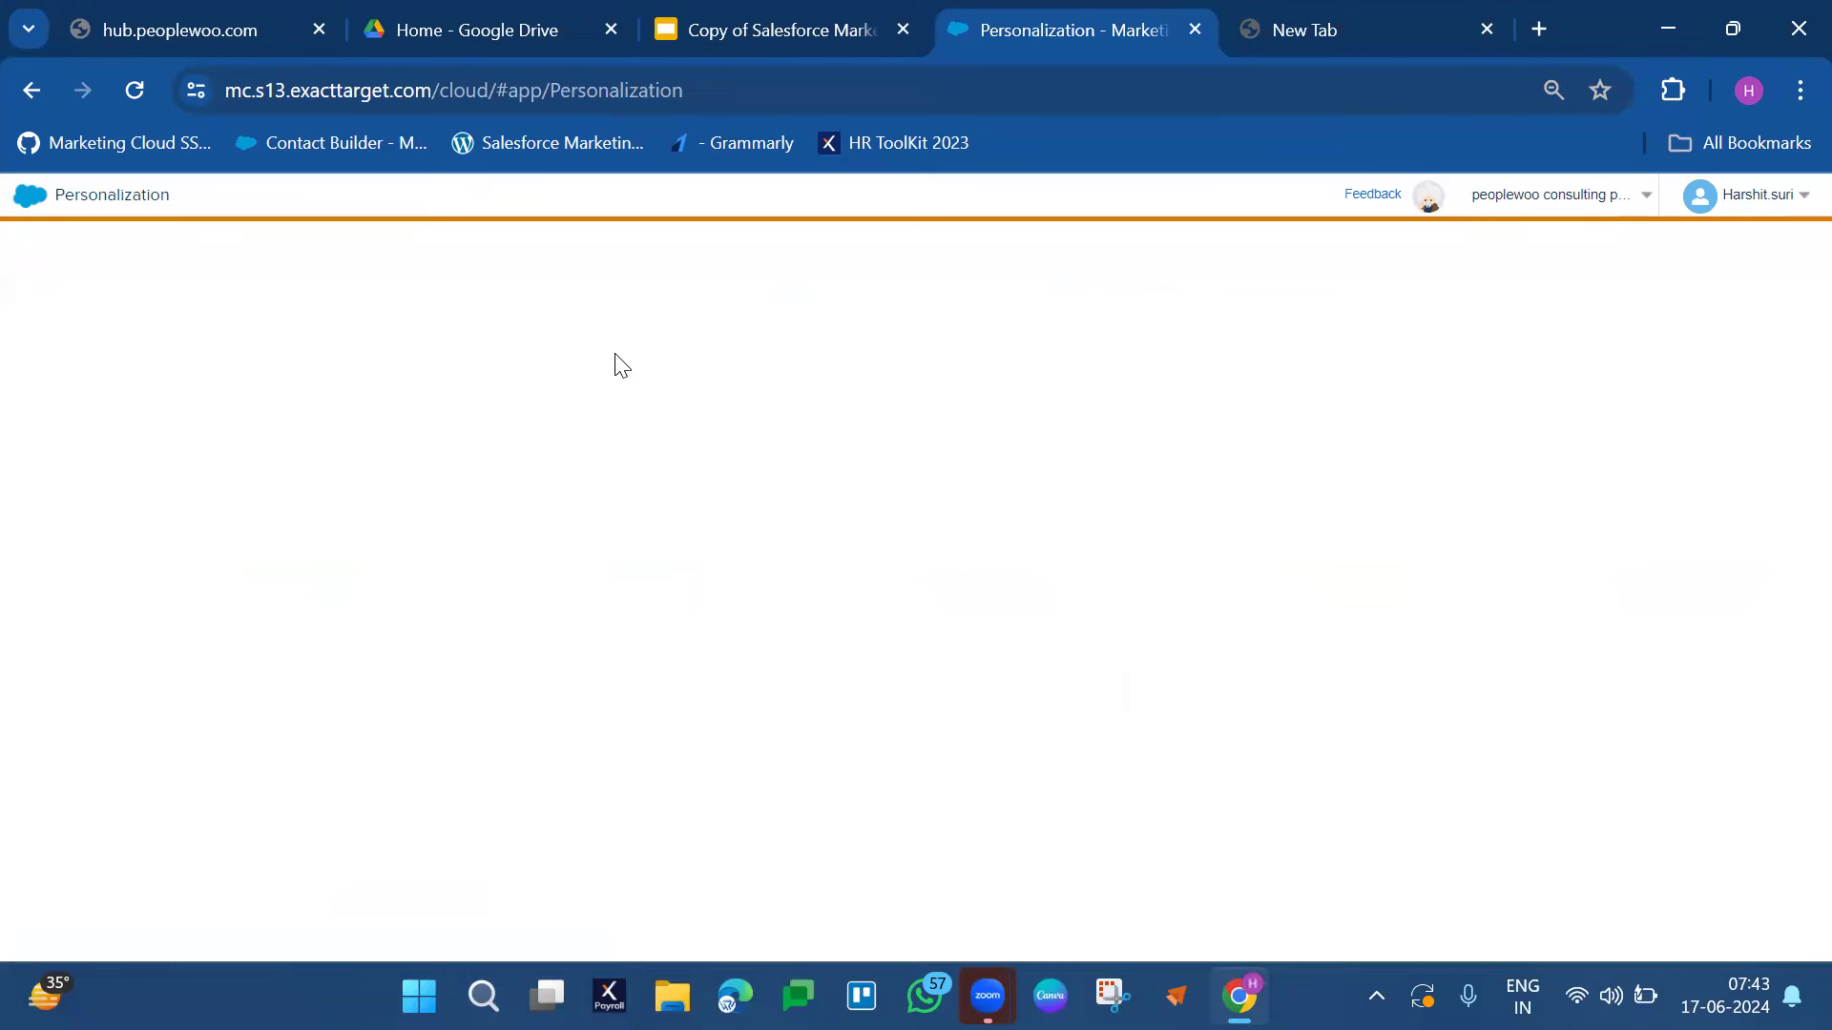
- Complete the web search as "marketiing cloud consultant syllabus" and open the Salesforce Certified Marketing Cloud Consultant document from developer.salesforce.com
click(1366, 13)
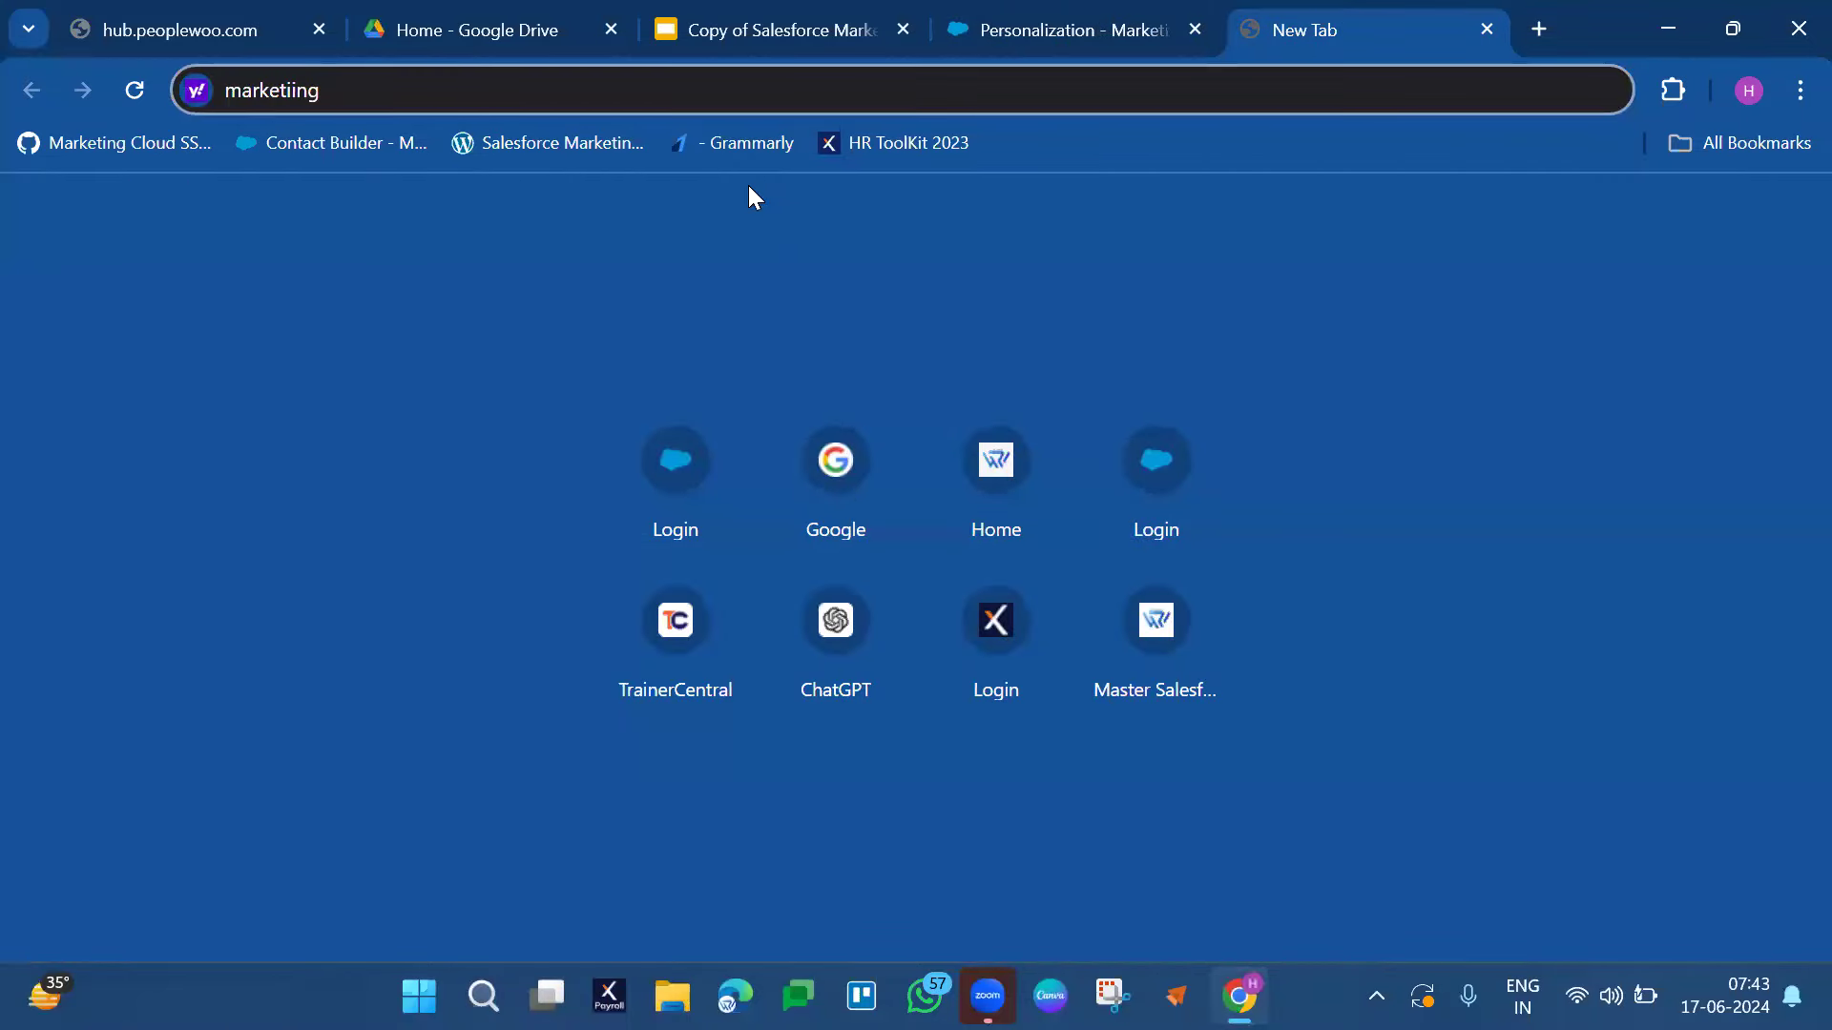
text(cloud co)
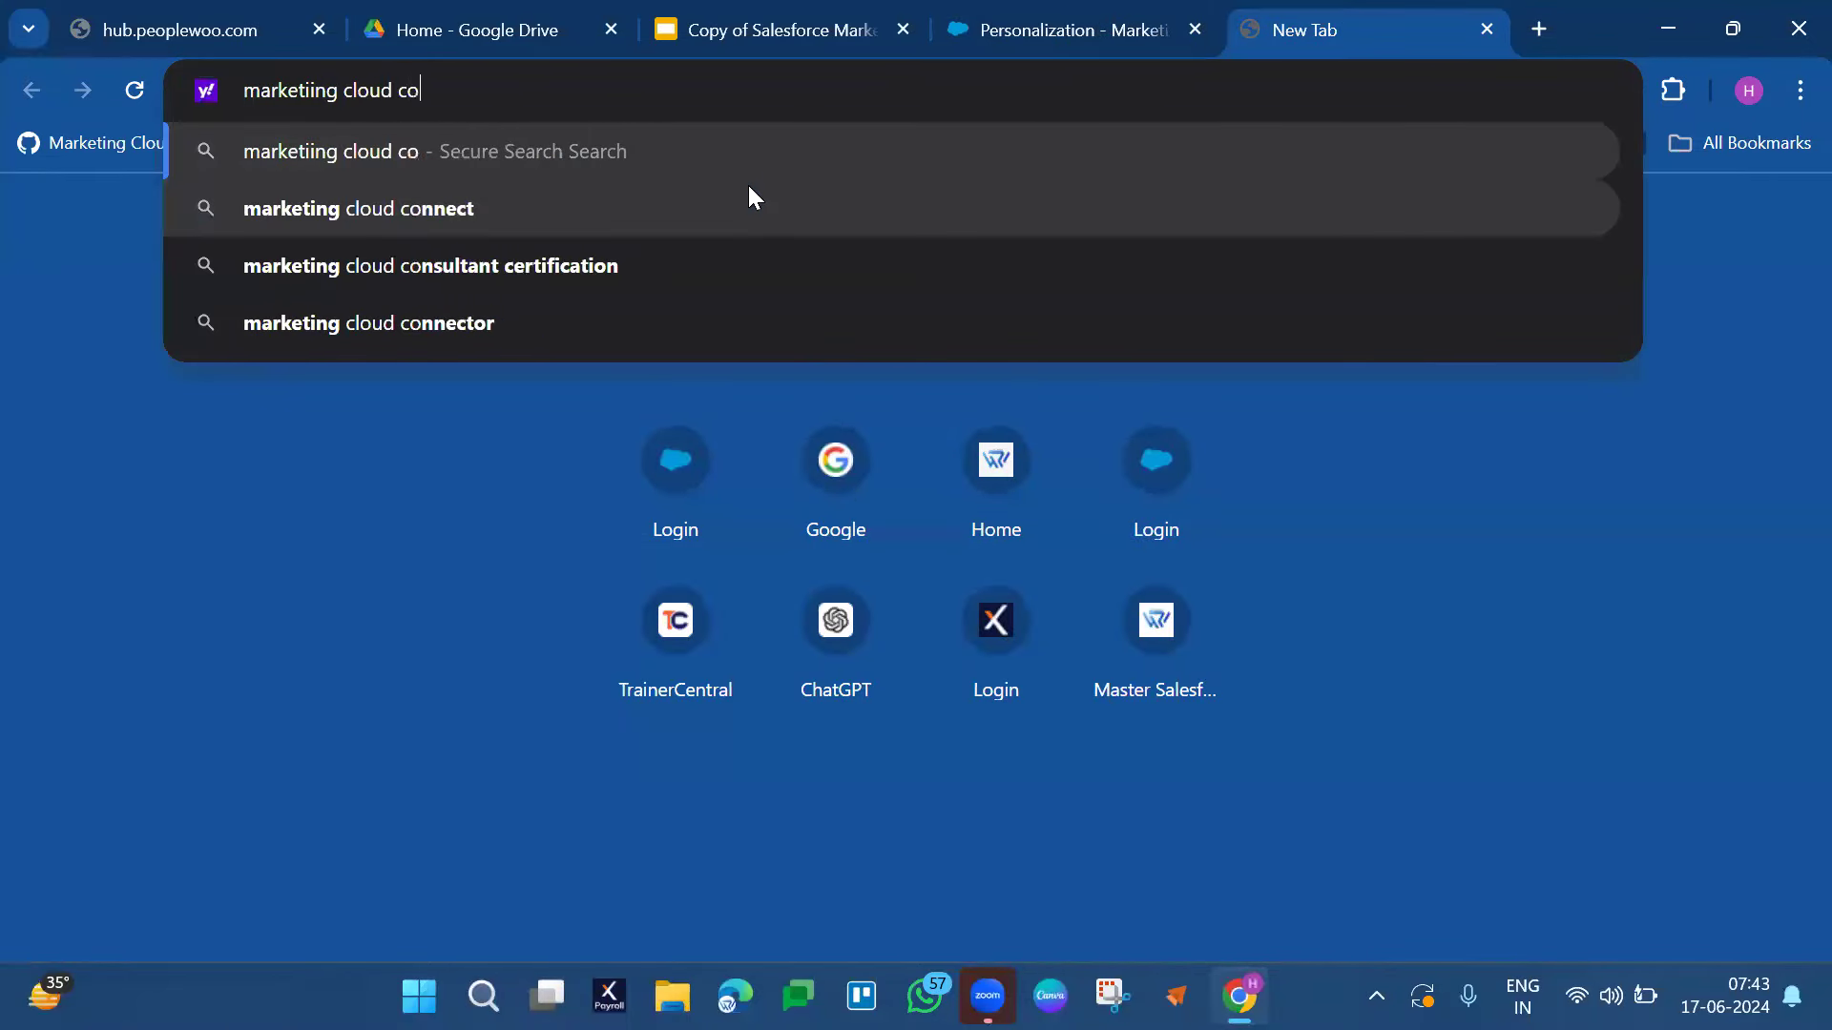
text(nsultant syllb)
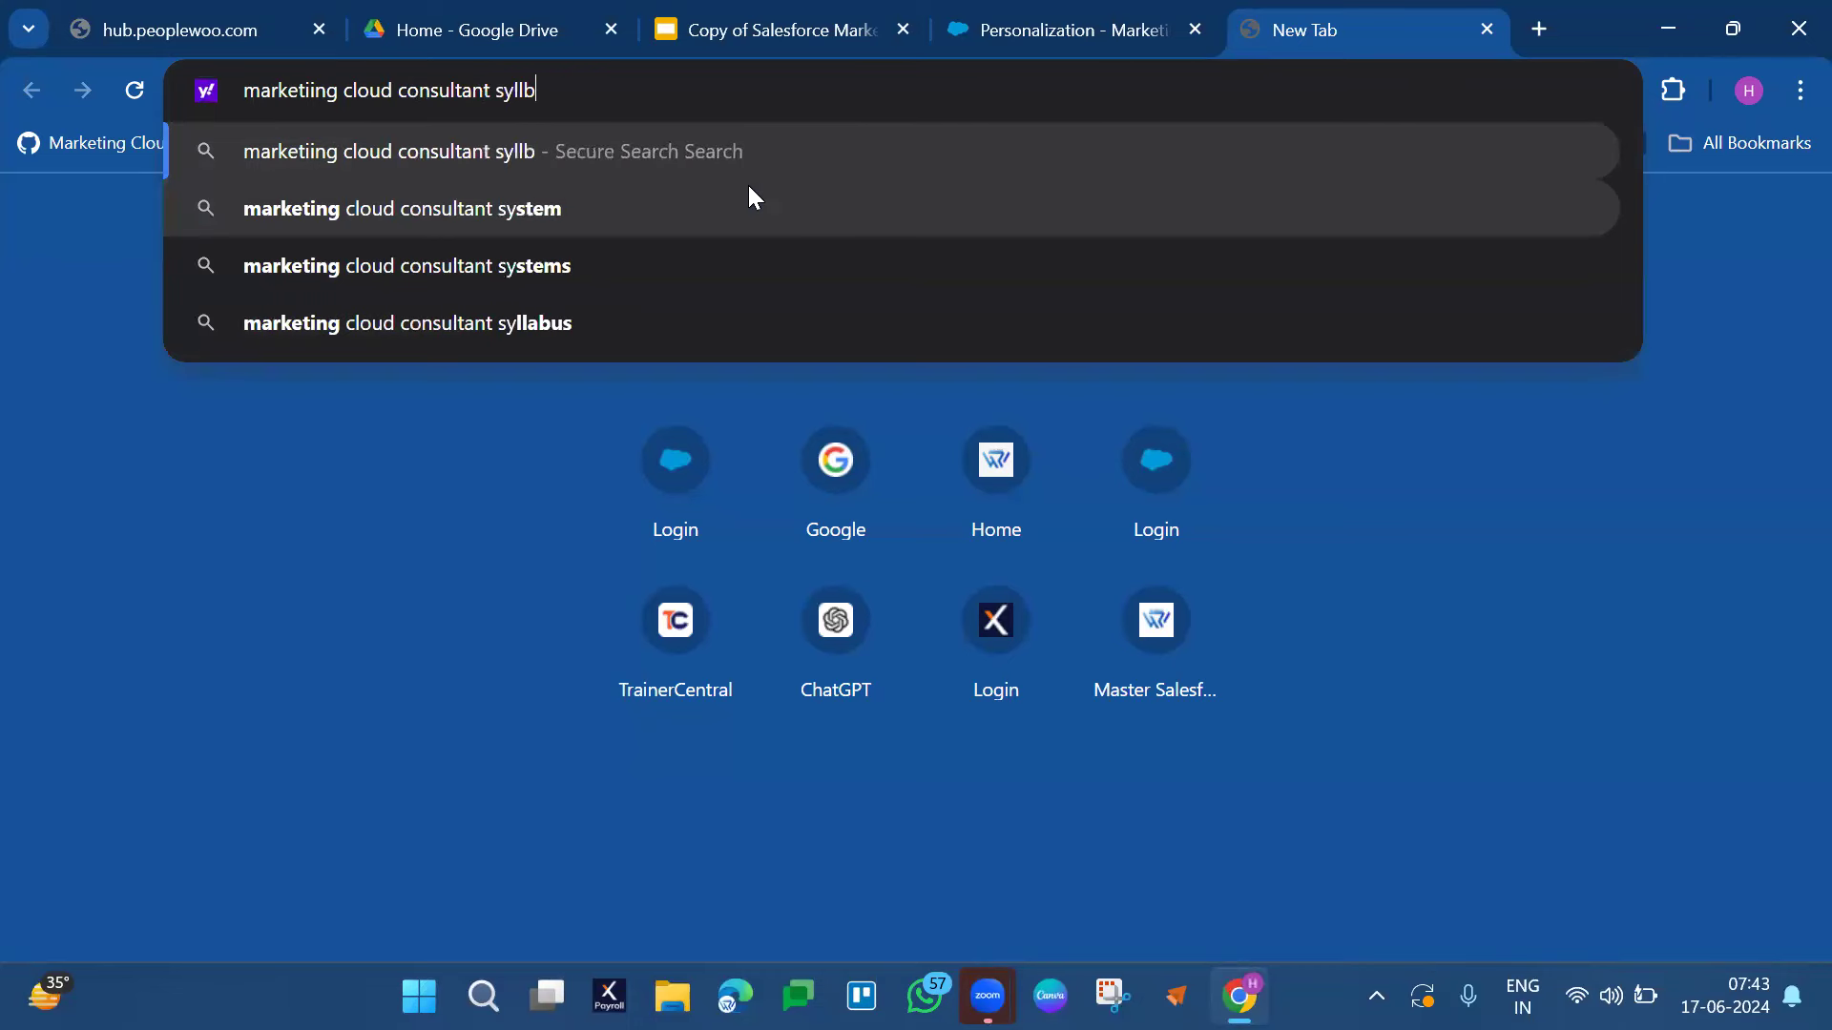
key(BackSpace)
text(abus)
key(Return)
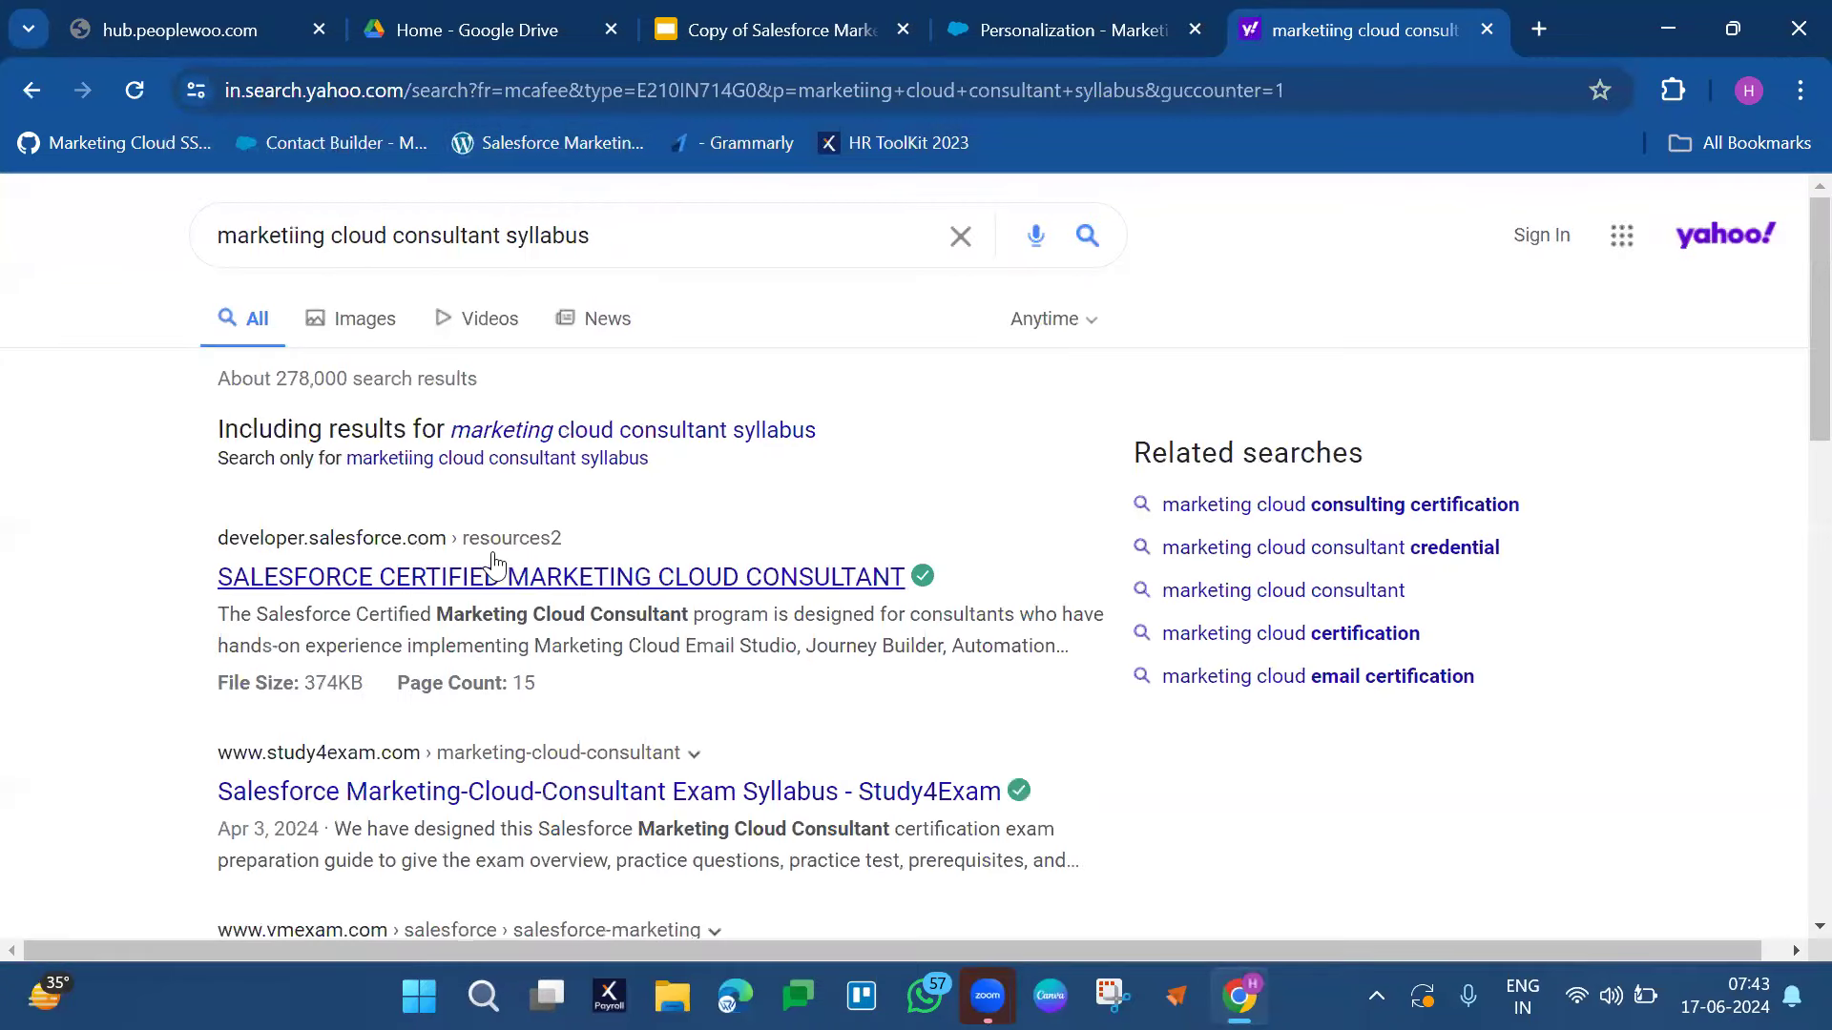
click(574, 591)
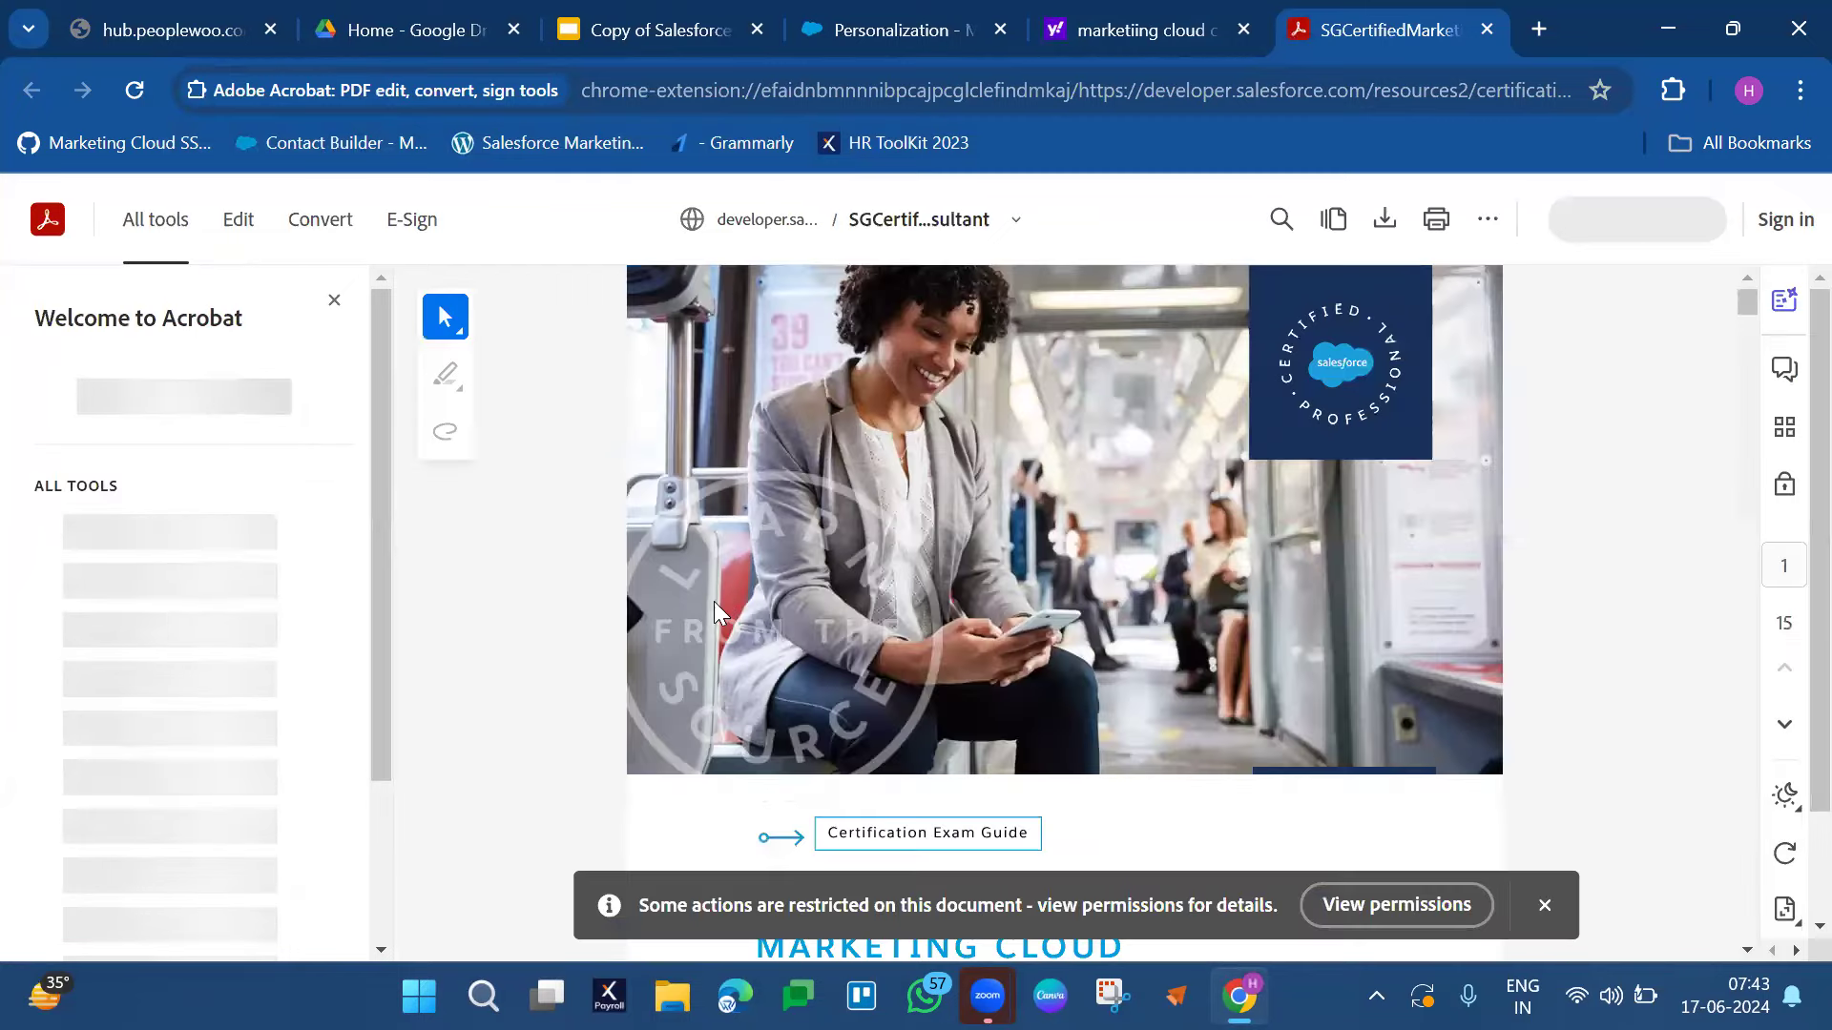
- Read the exam guide's contents, audience description, exam details and recommended training sections
scroll(689, 542, down, 12)
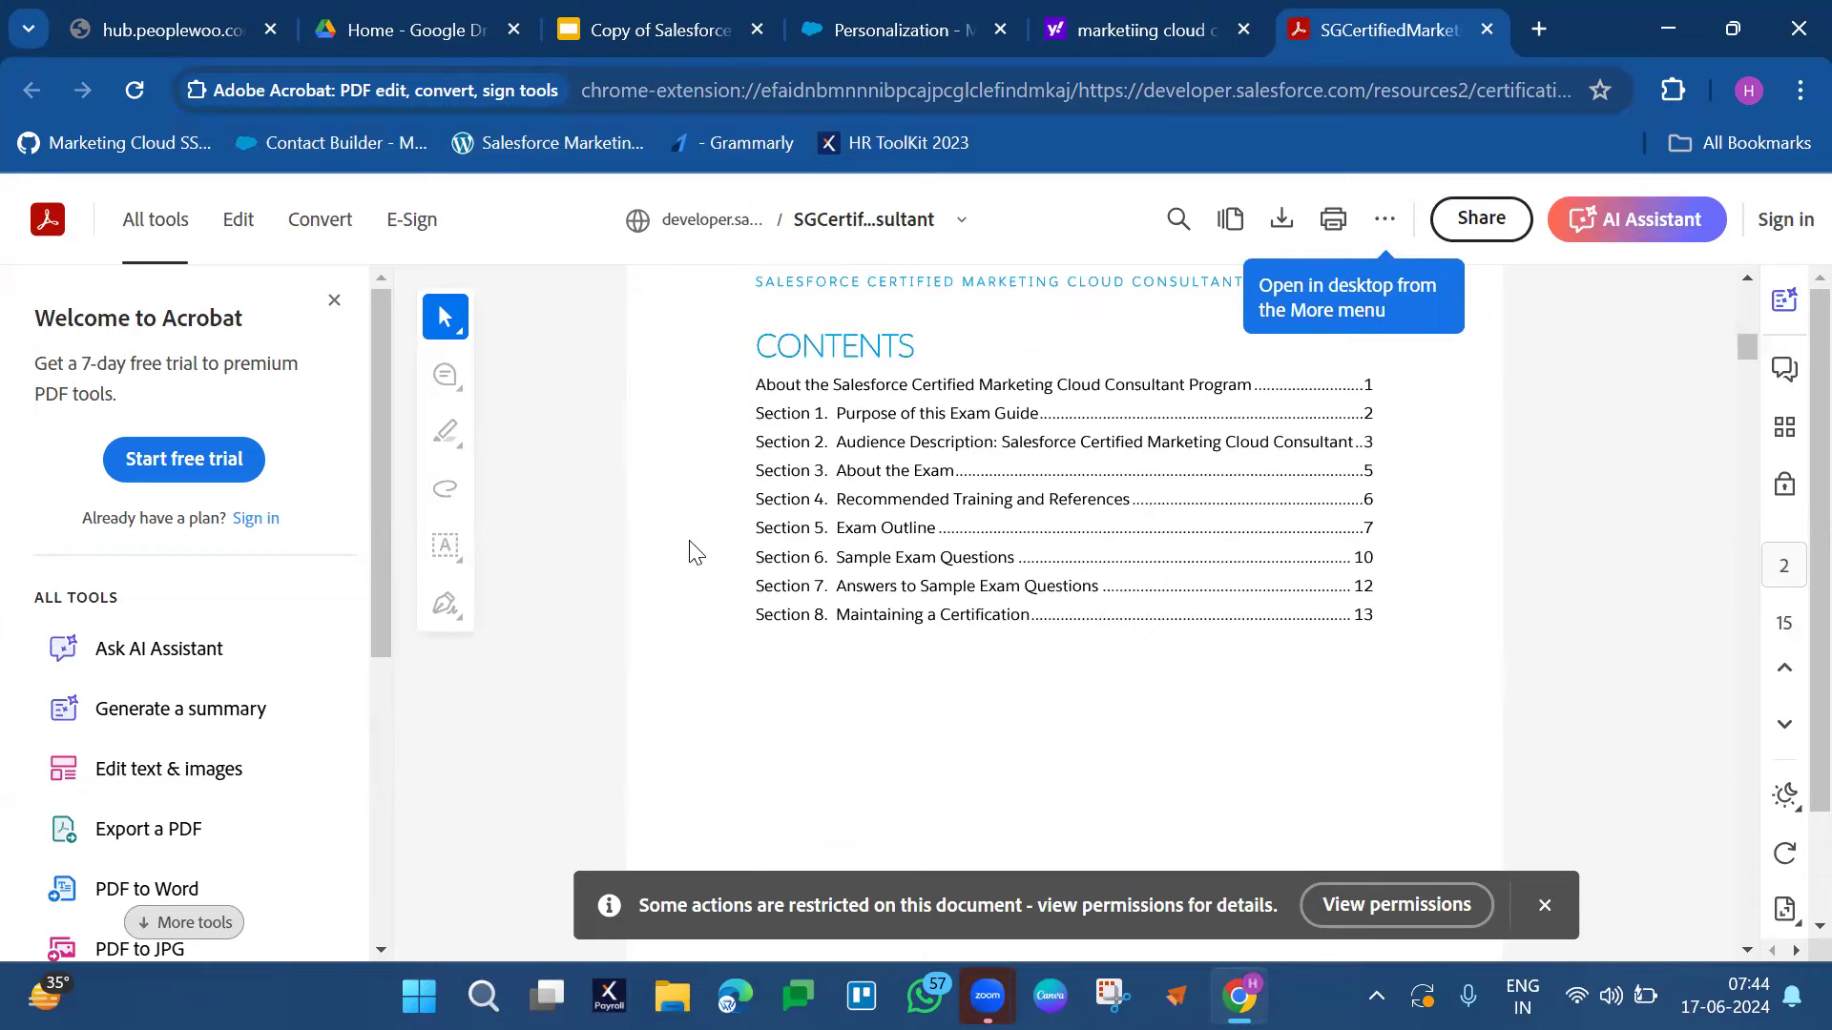
scroll(875, 655, down, 20)
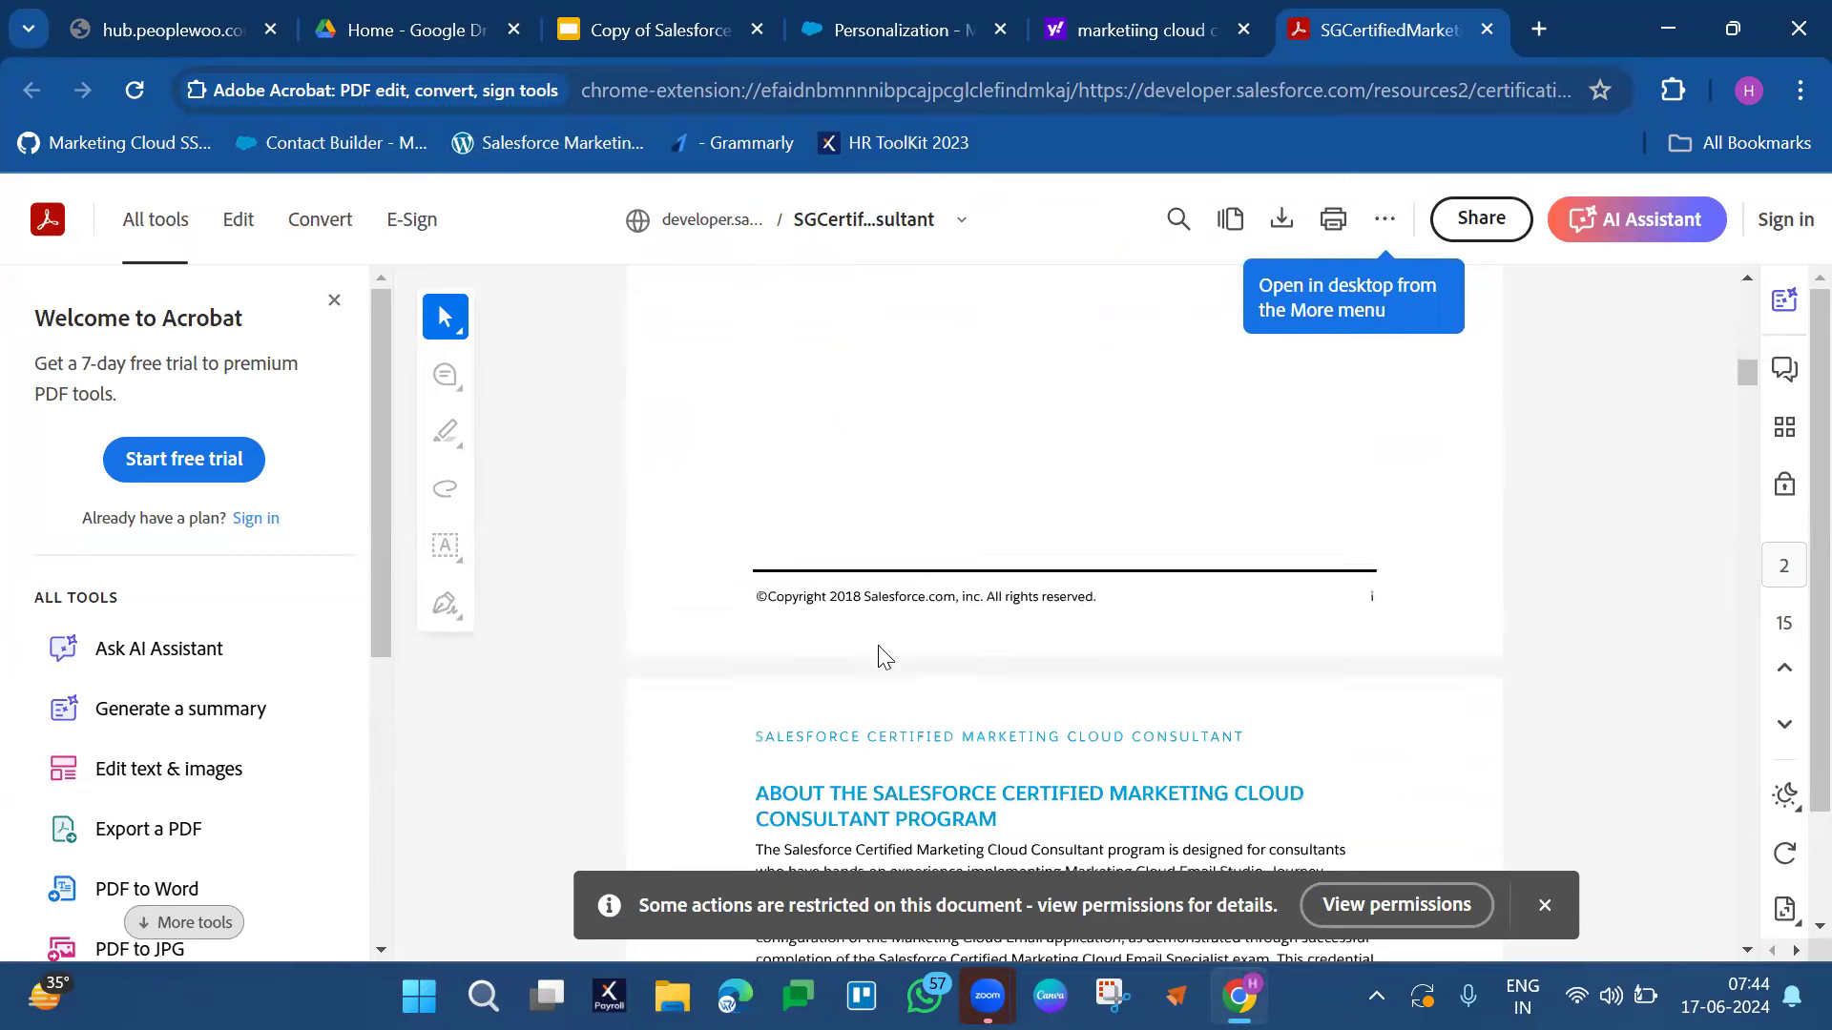
scroll(884, 657, down, 10)
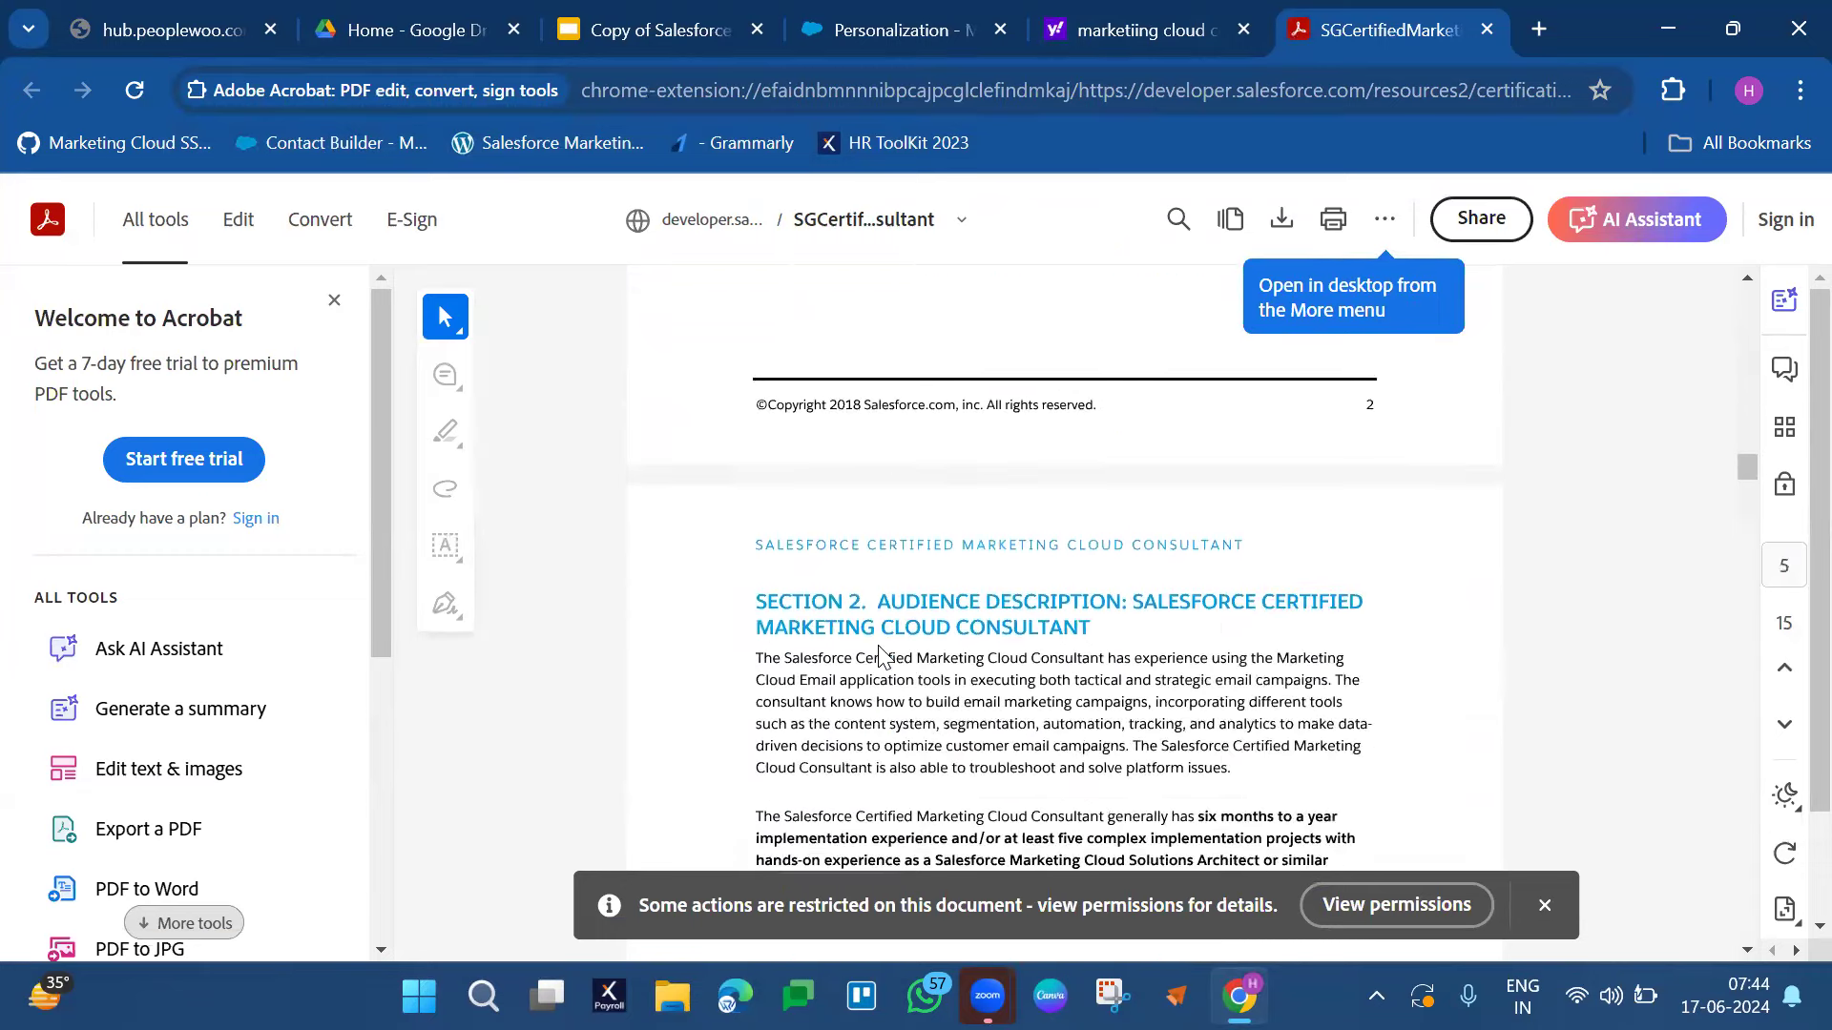
scroll(884, 656, down, 15)
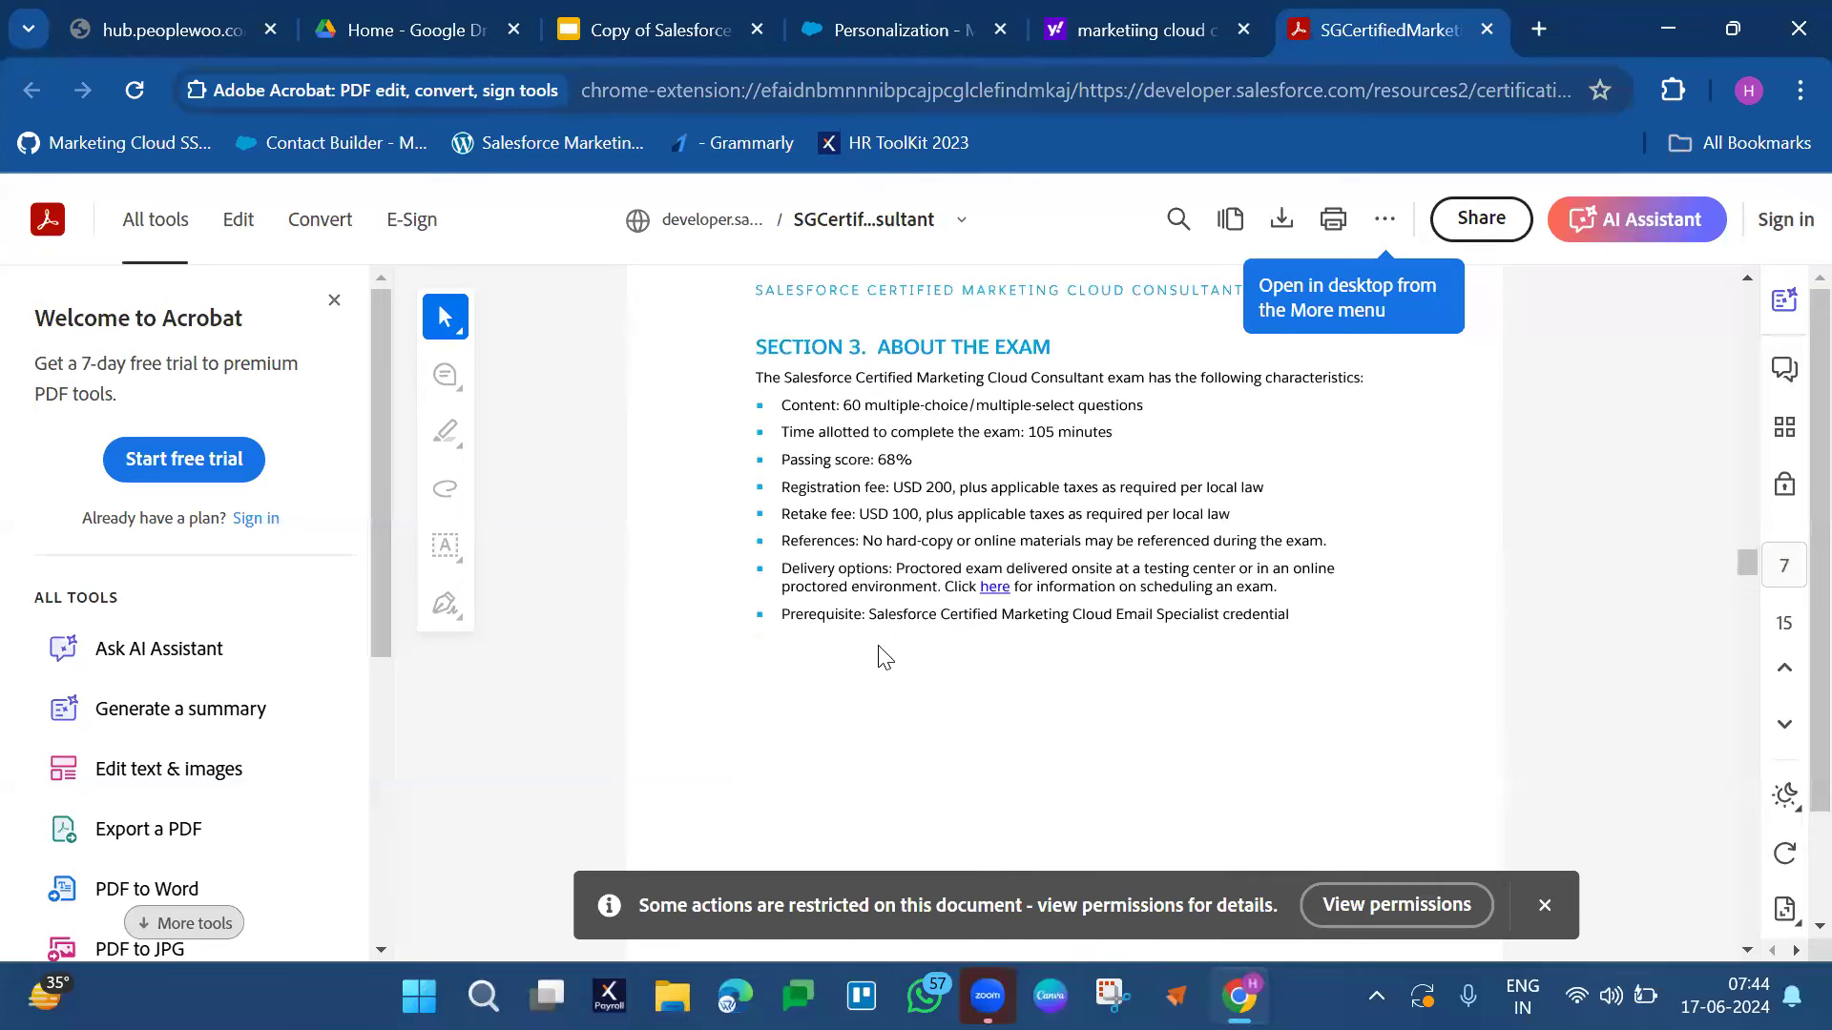
scroll(882, 656, down, 8)
scroll(882, 657, down, 6)
scroll(884, 657, up, 2)
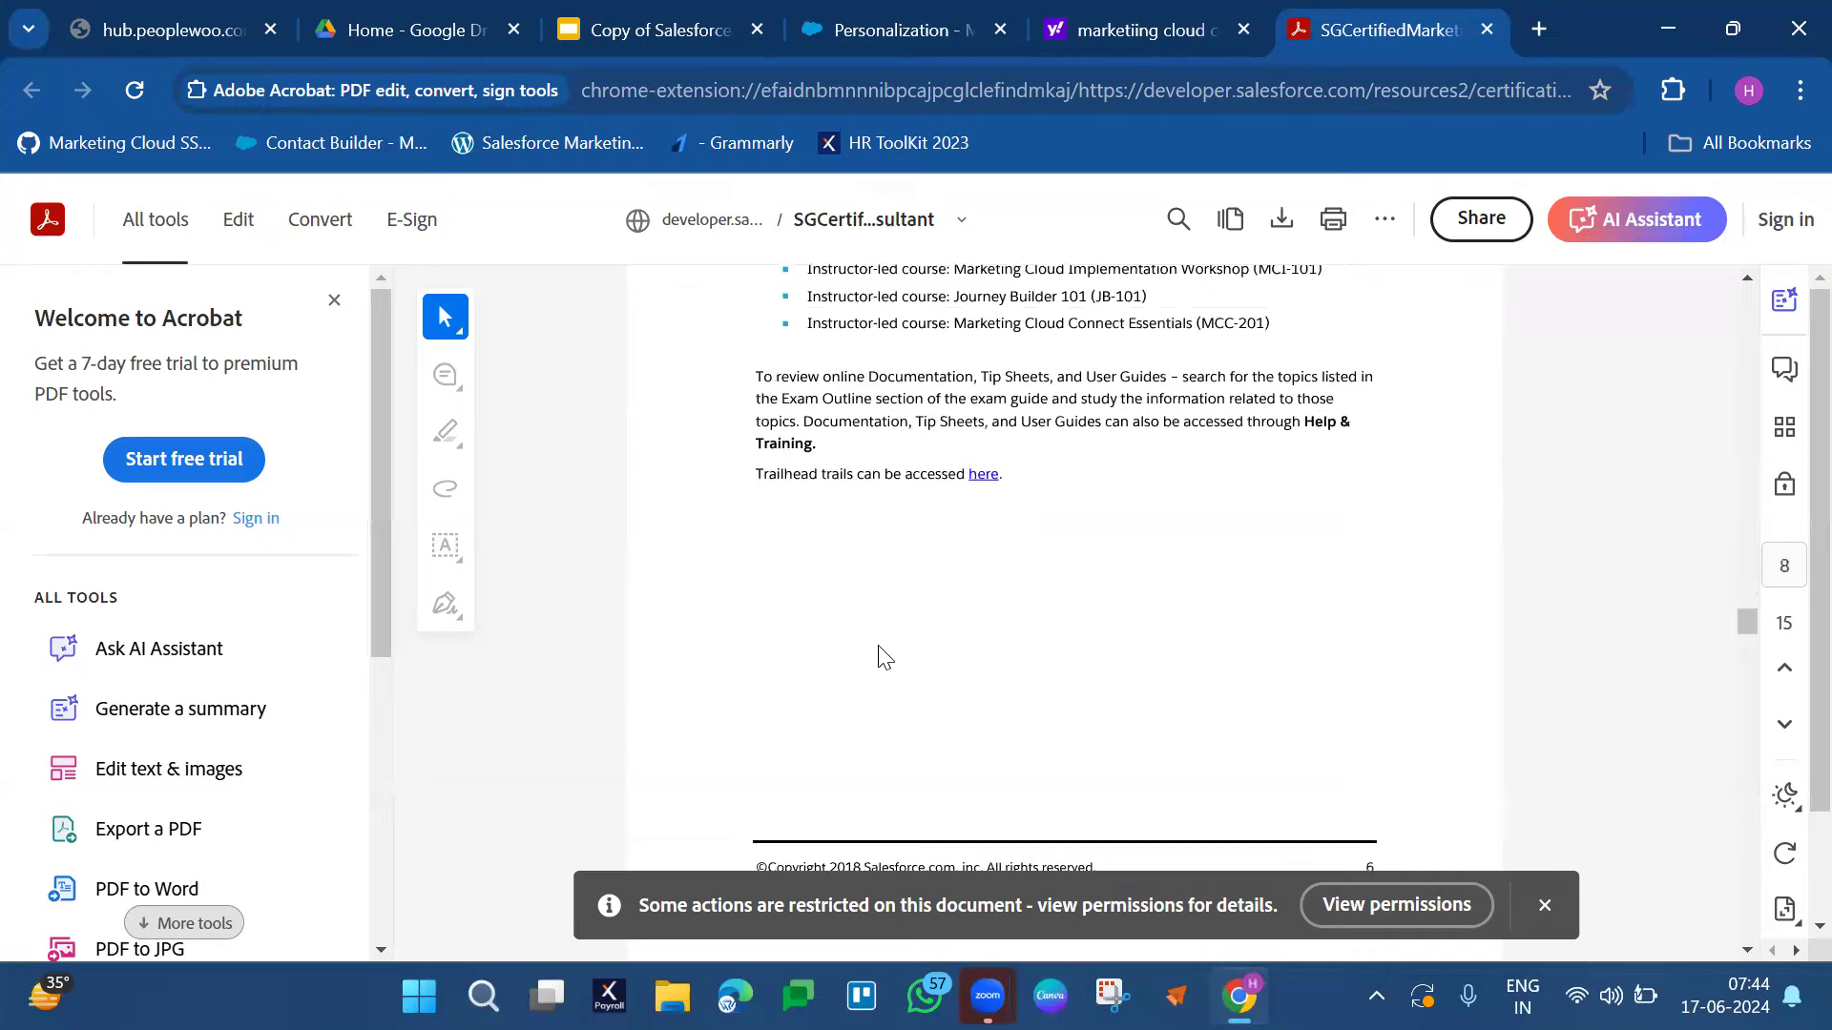
- Examine the Exam Outline topics and their weightings, from Discovery and Conceptual Design through Contact Builder and Journey Builder
scroll(884, 656, down, 12)
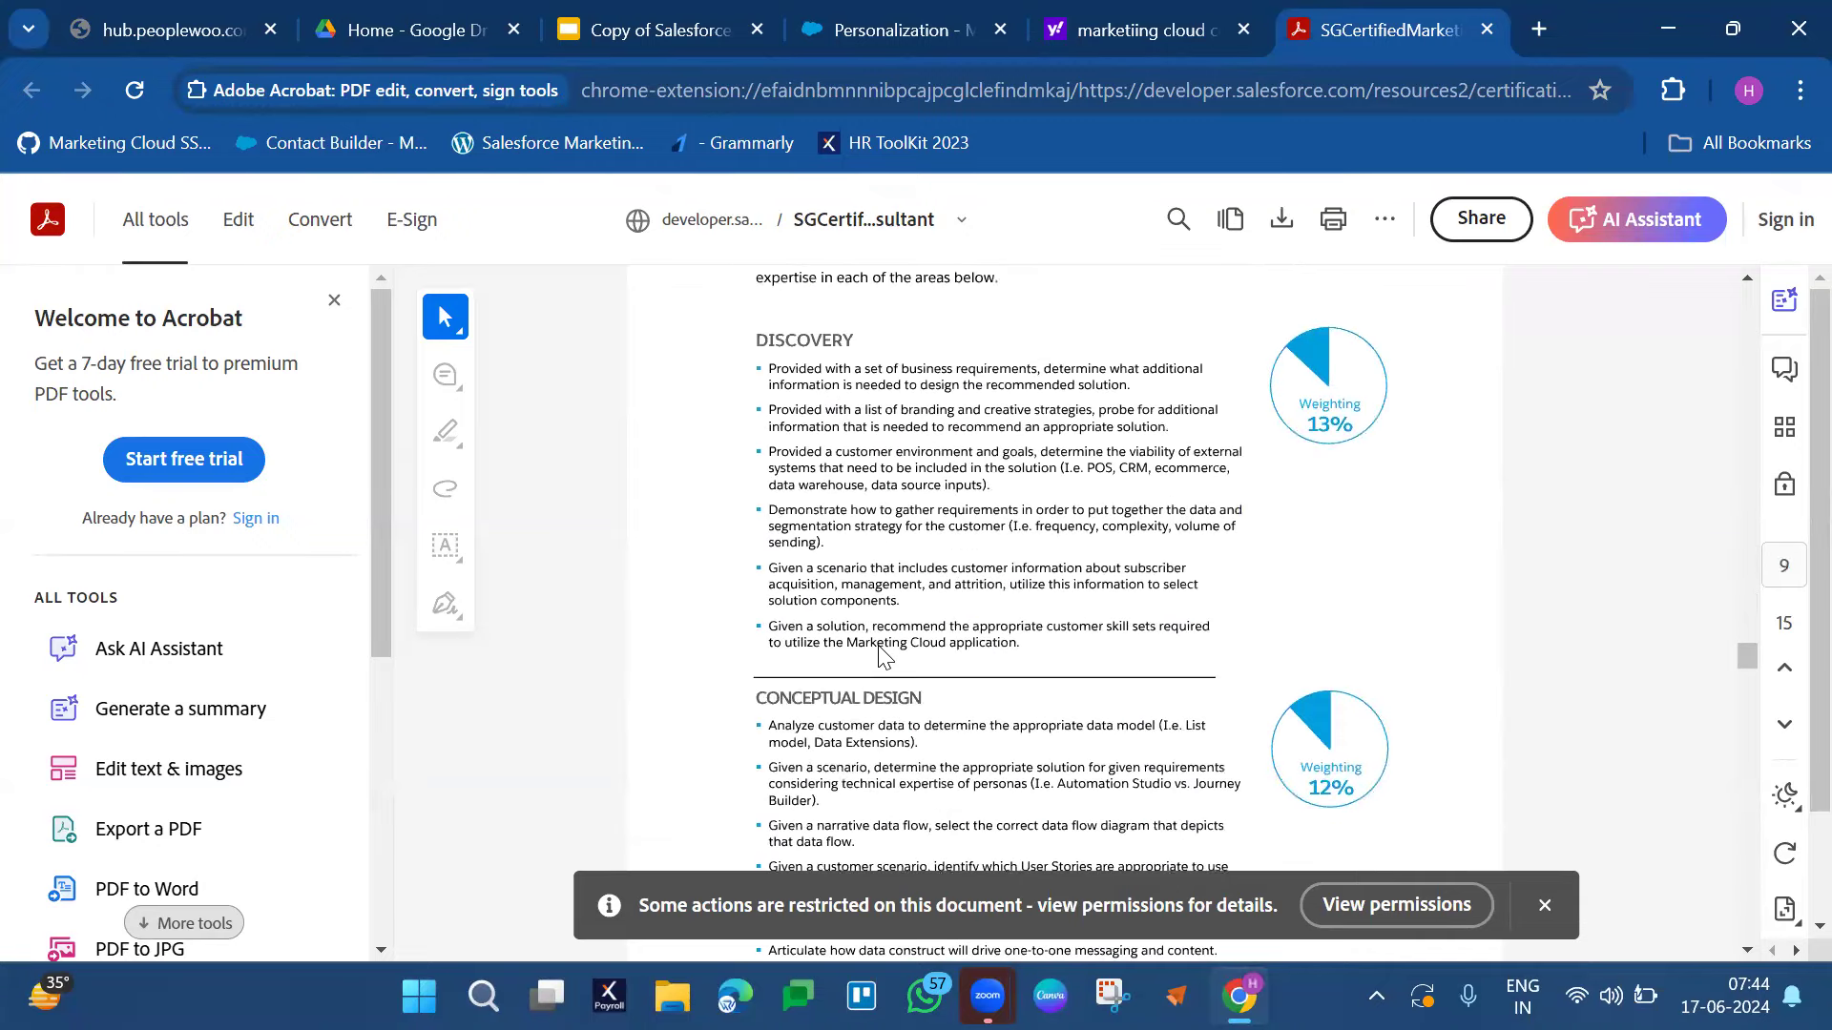
scroll(883, 656, up, 3)
scroll(883, 657, down, 8)
scroll(883, 656, up, 7)
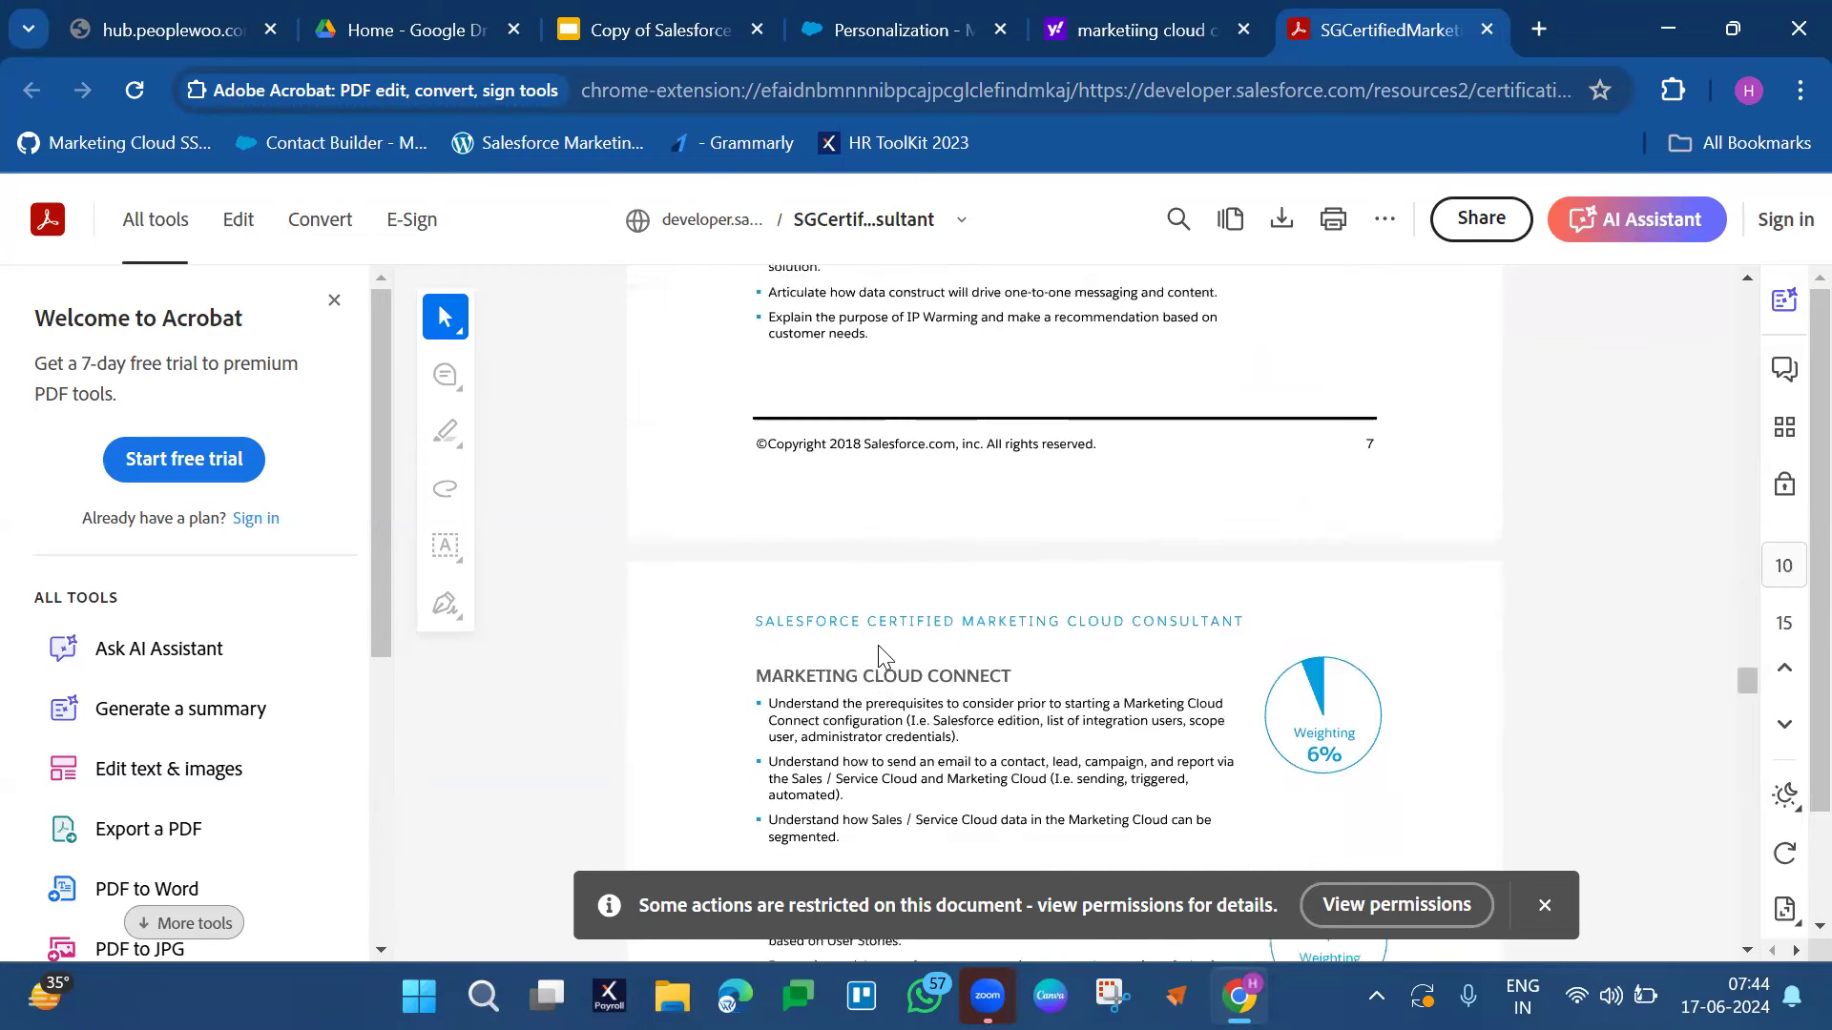
scroll(878, 657, up, 3)
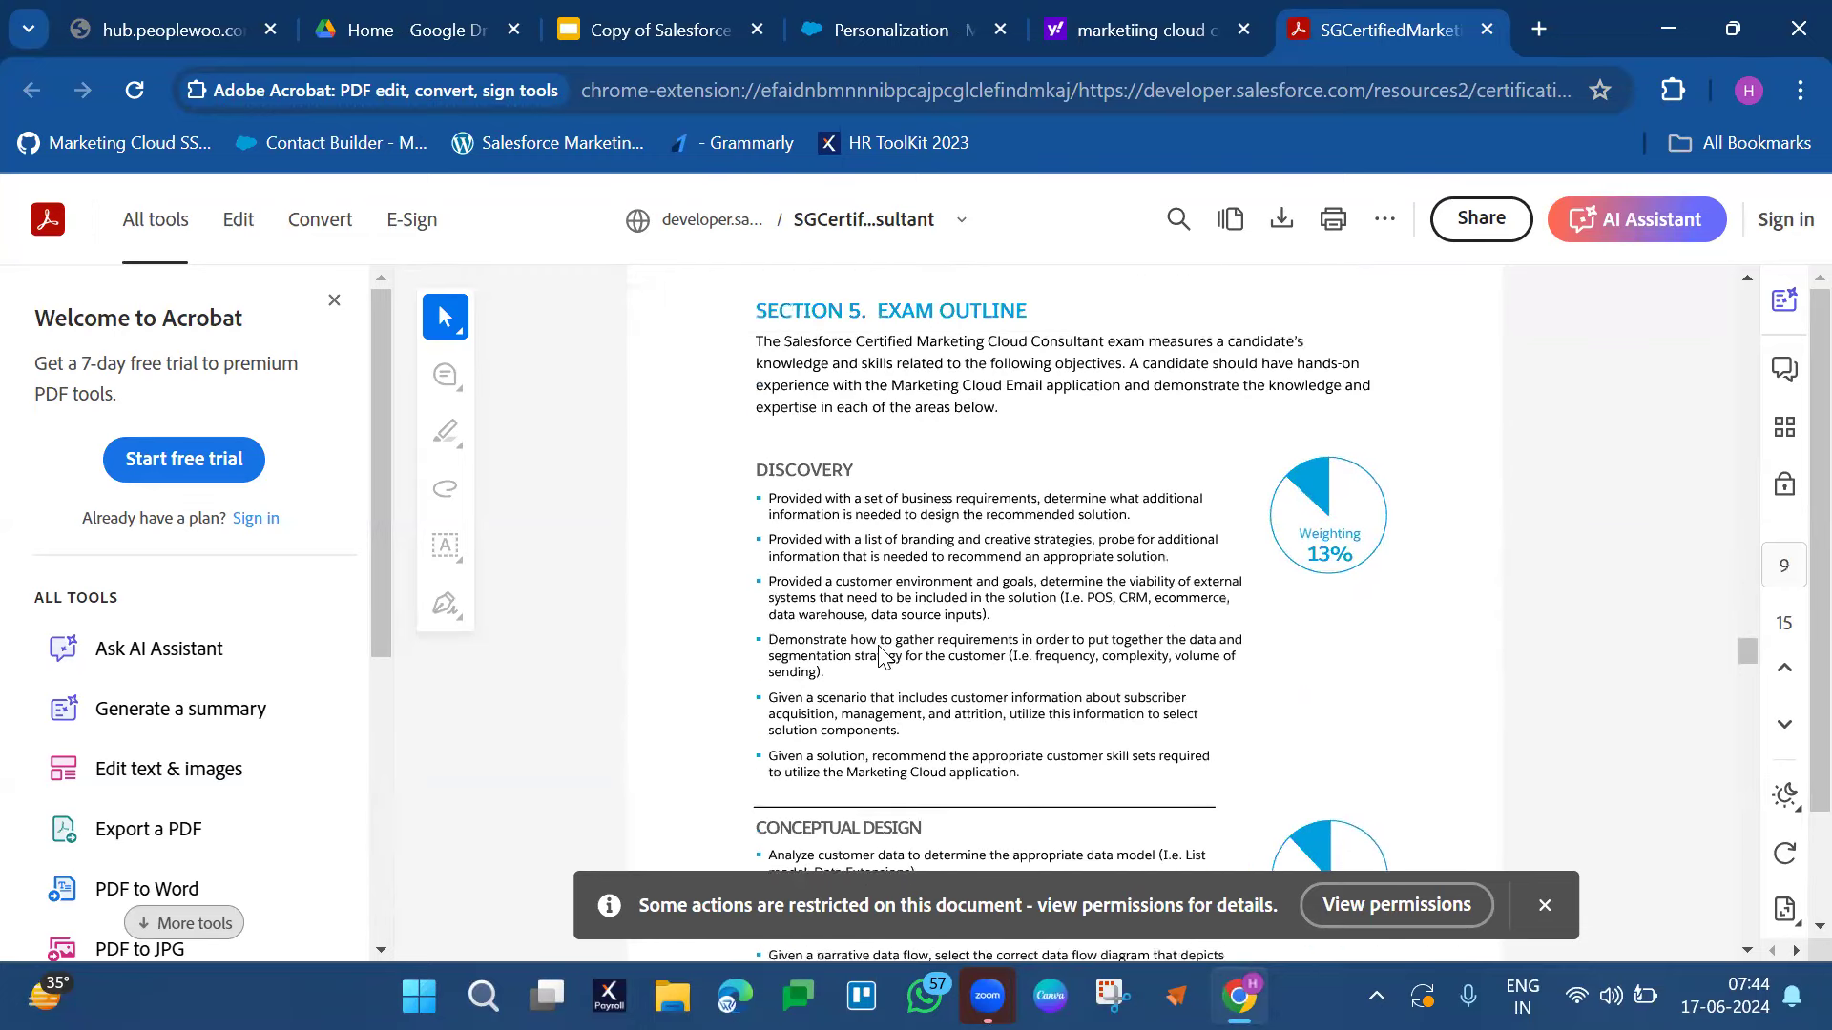
right_click(826, 483)
scroll(826, 486, down, 3)
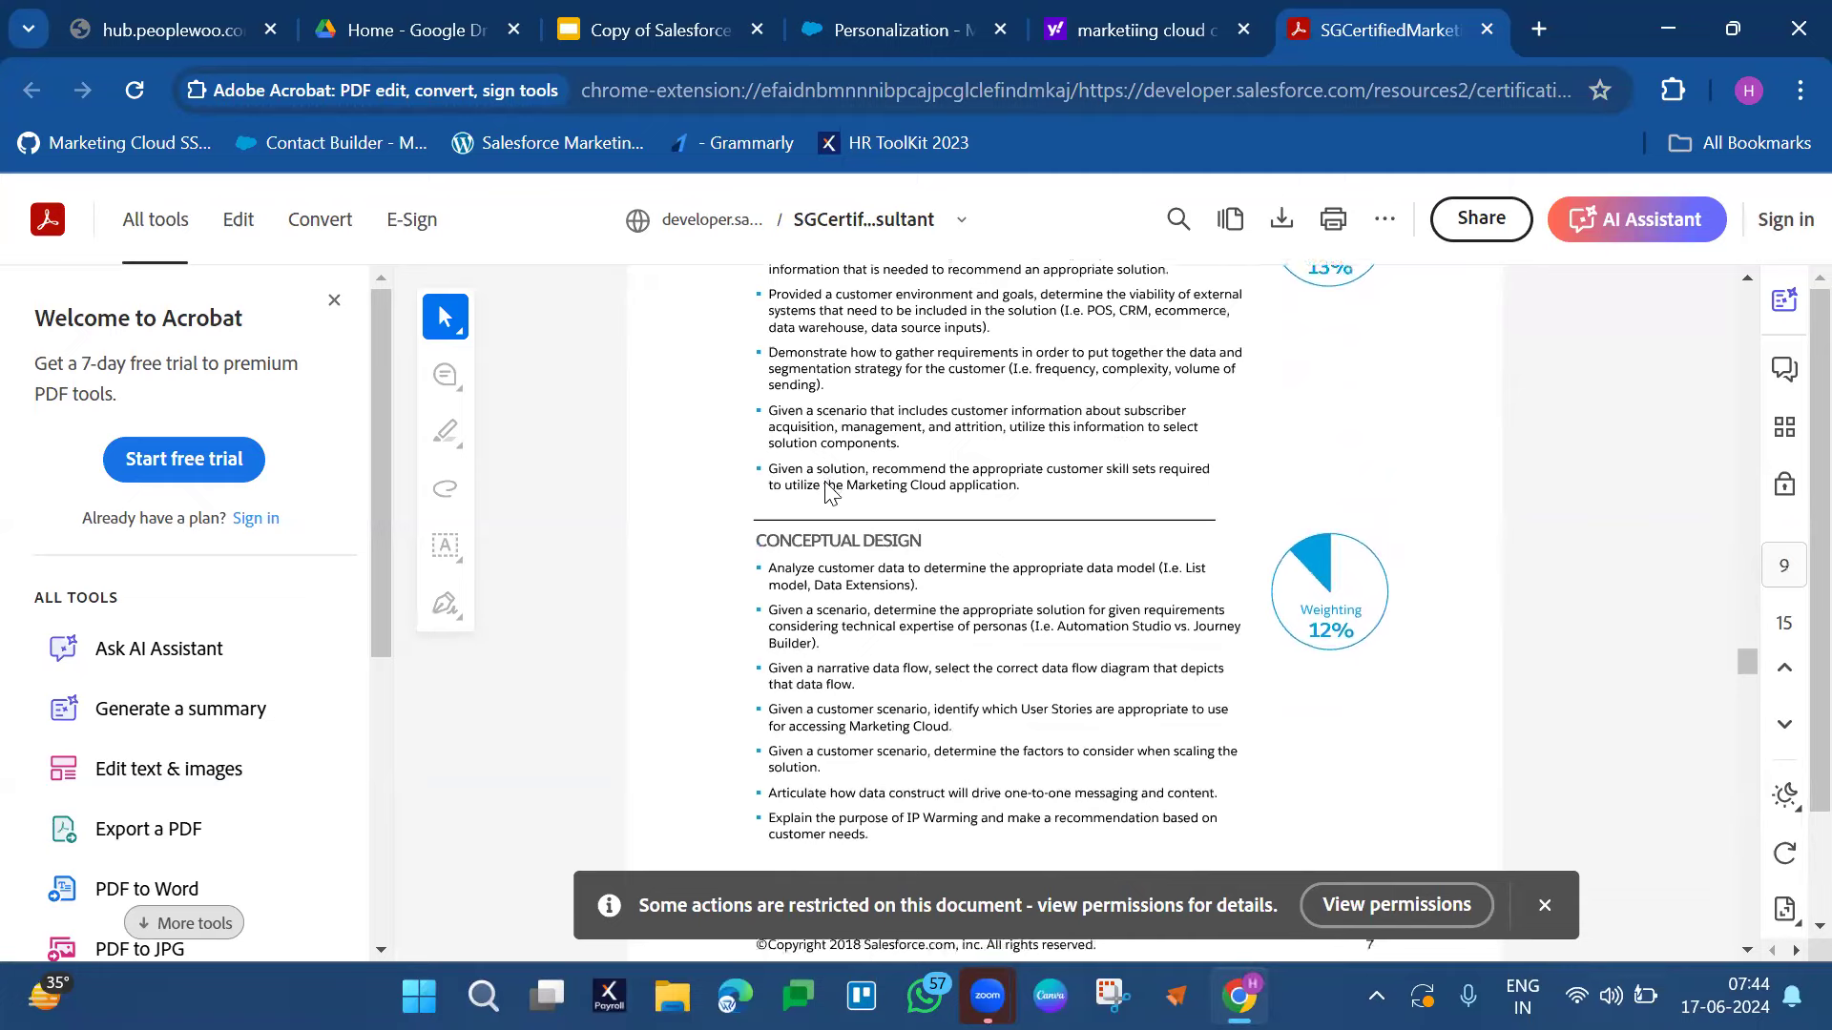
scroll(826, 483, down, 5)
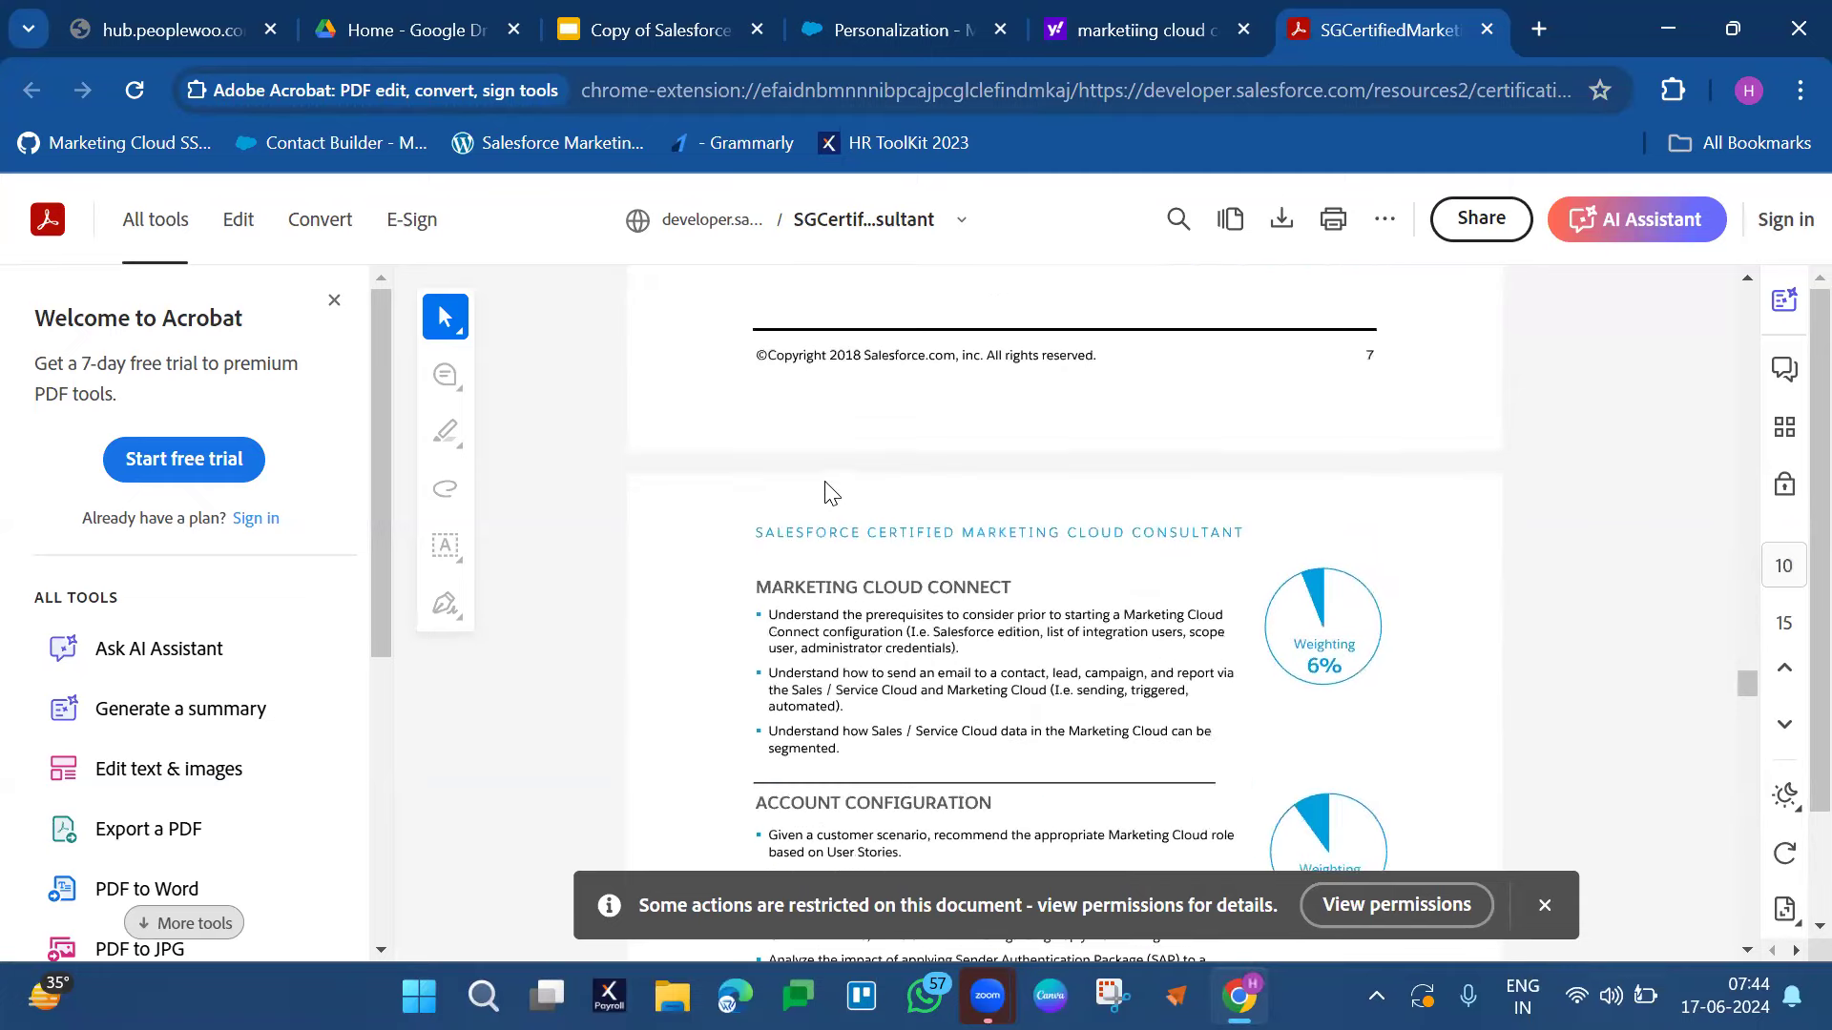
scroll(826, 485, down, 2)
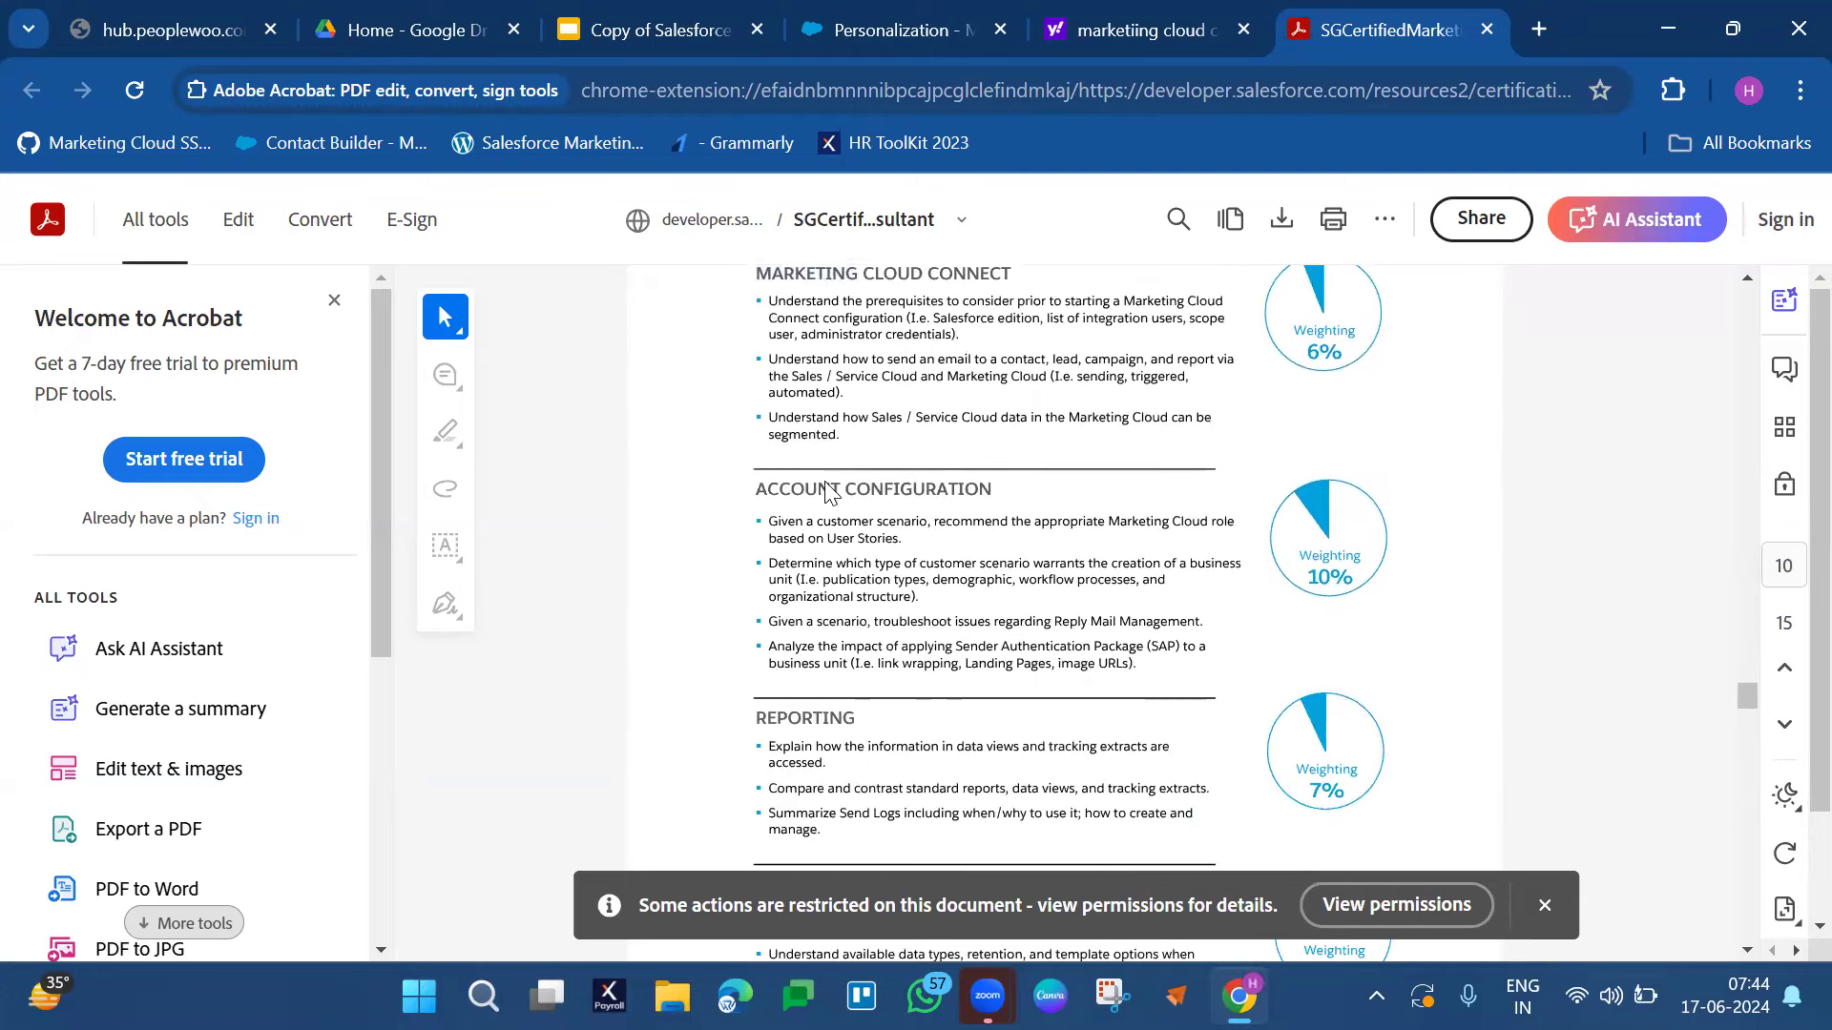
scroll(827, 484, down, 5)
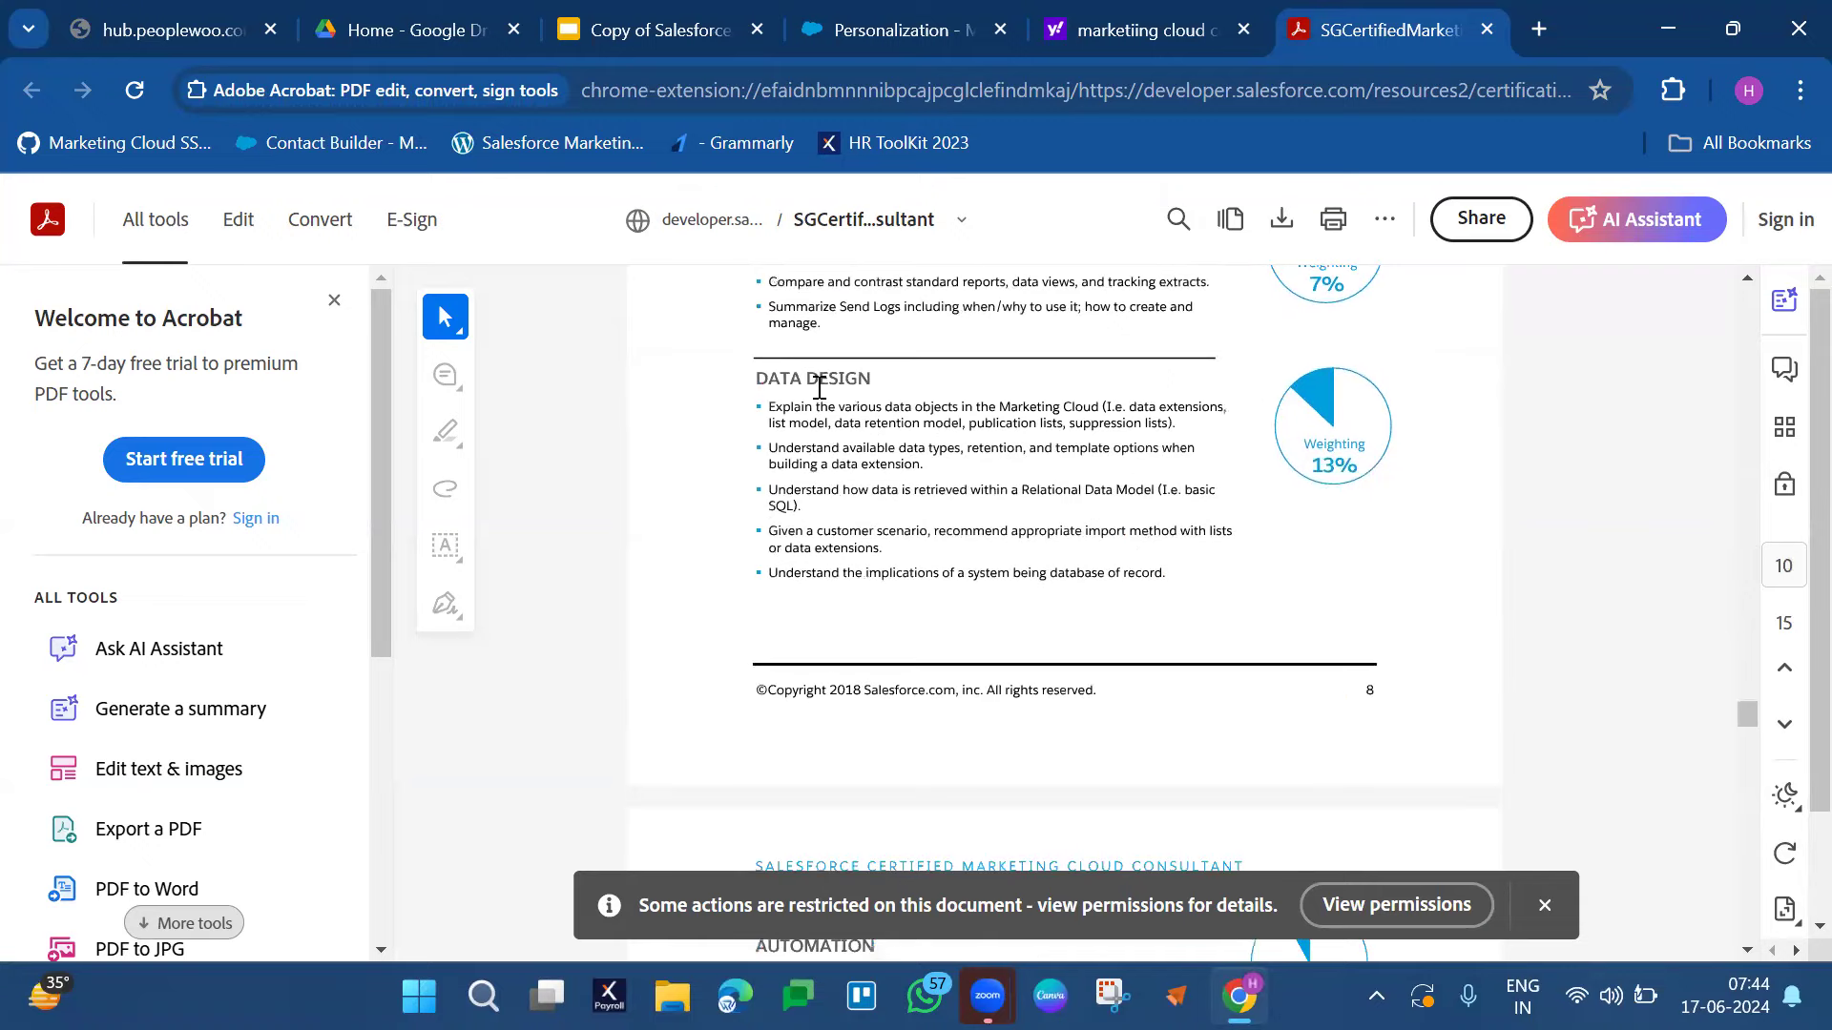
scroll(818, 385, down, 6)
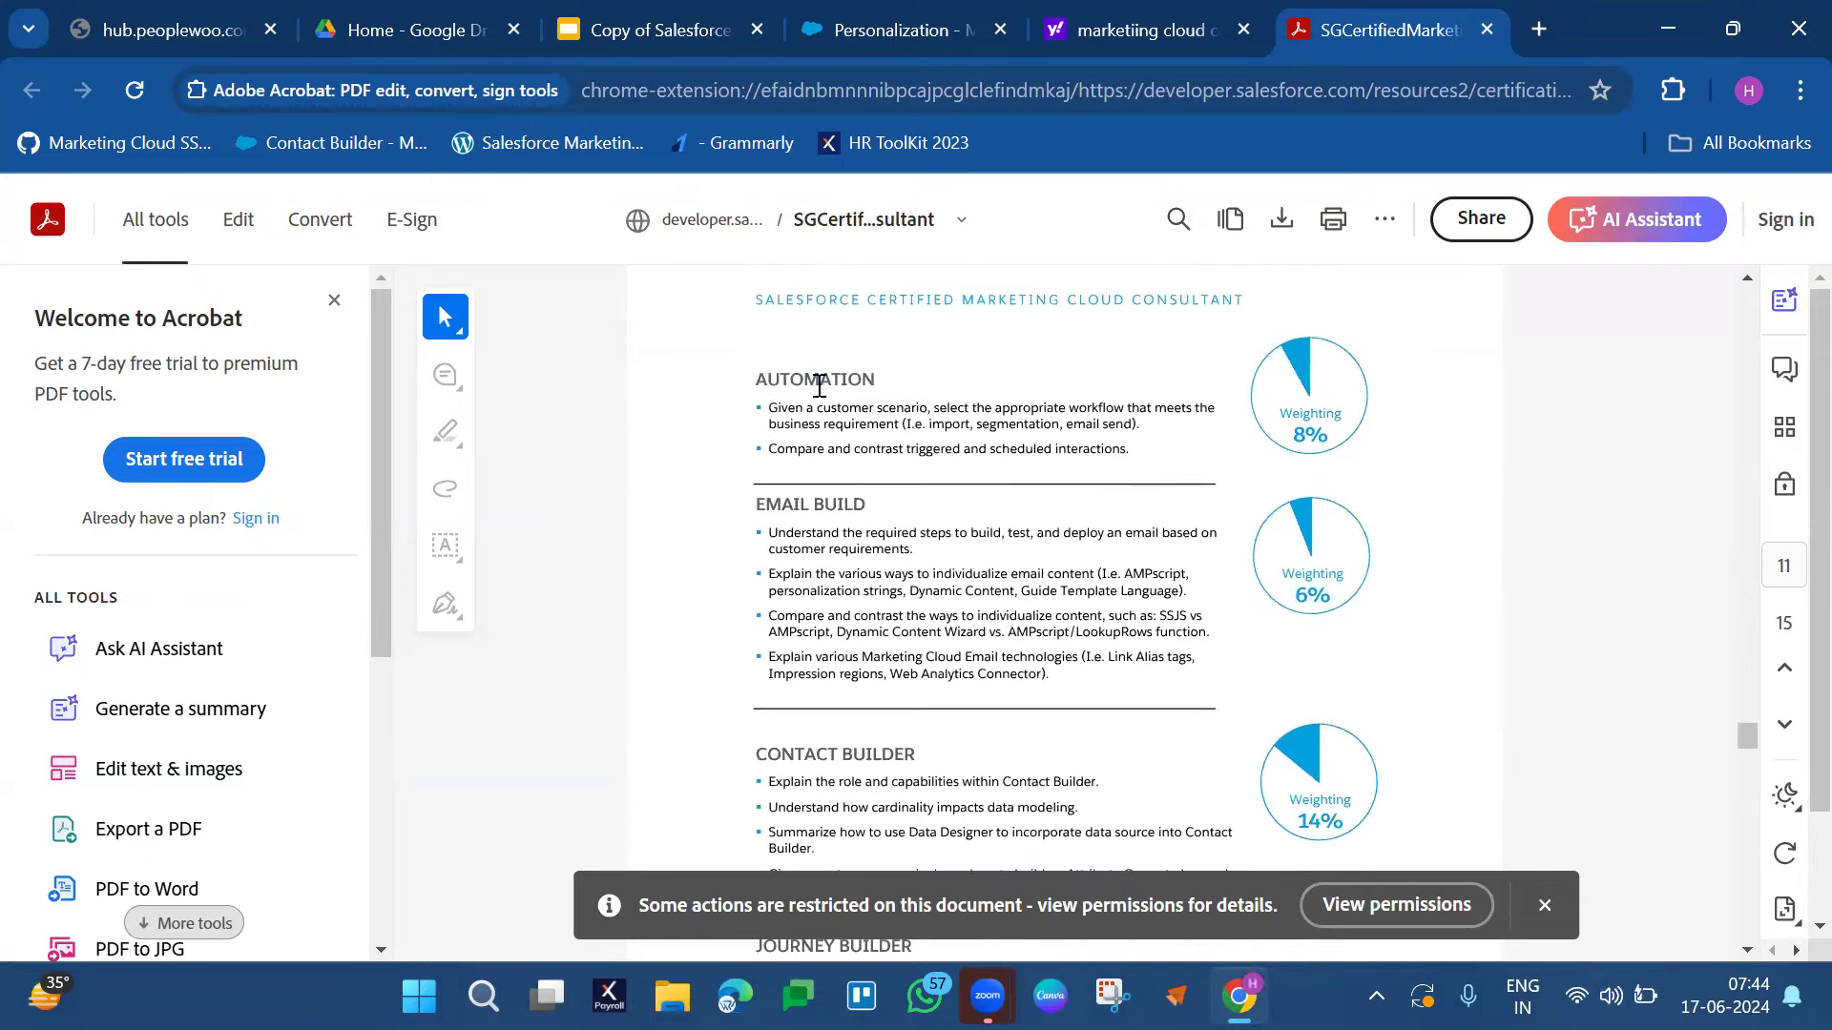
scroll(1009, 524, down, 3)
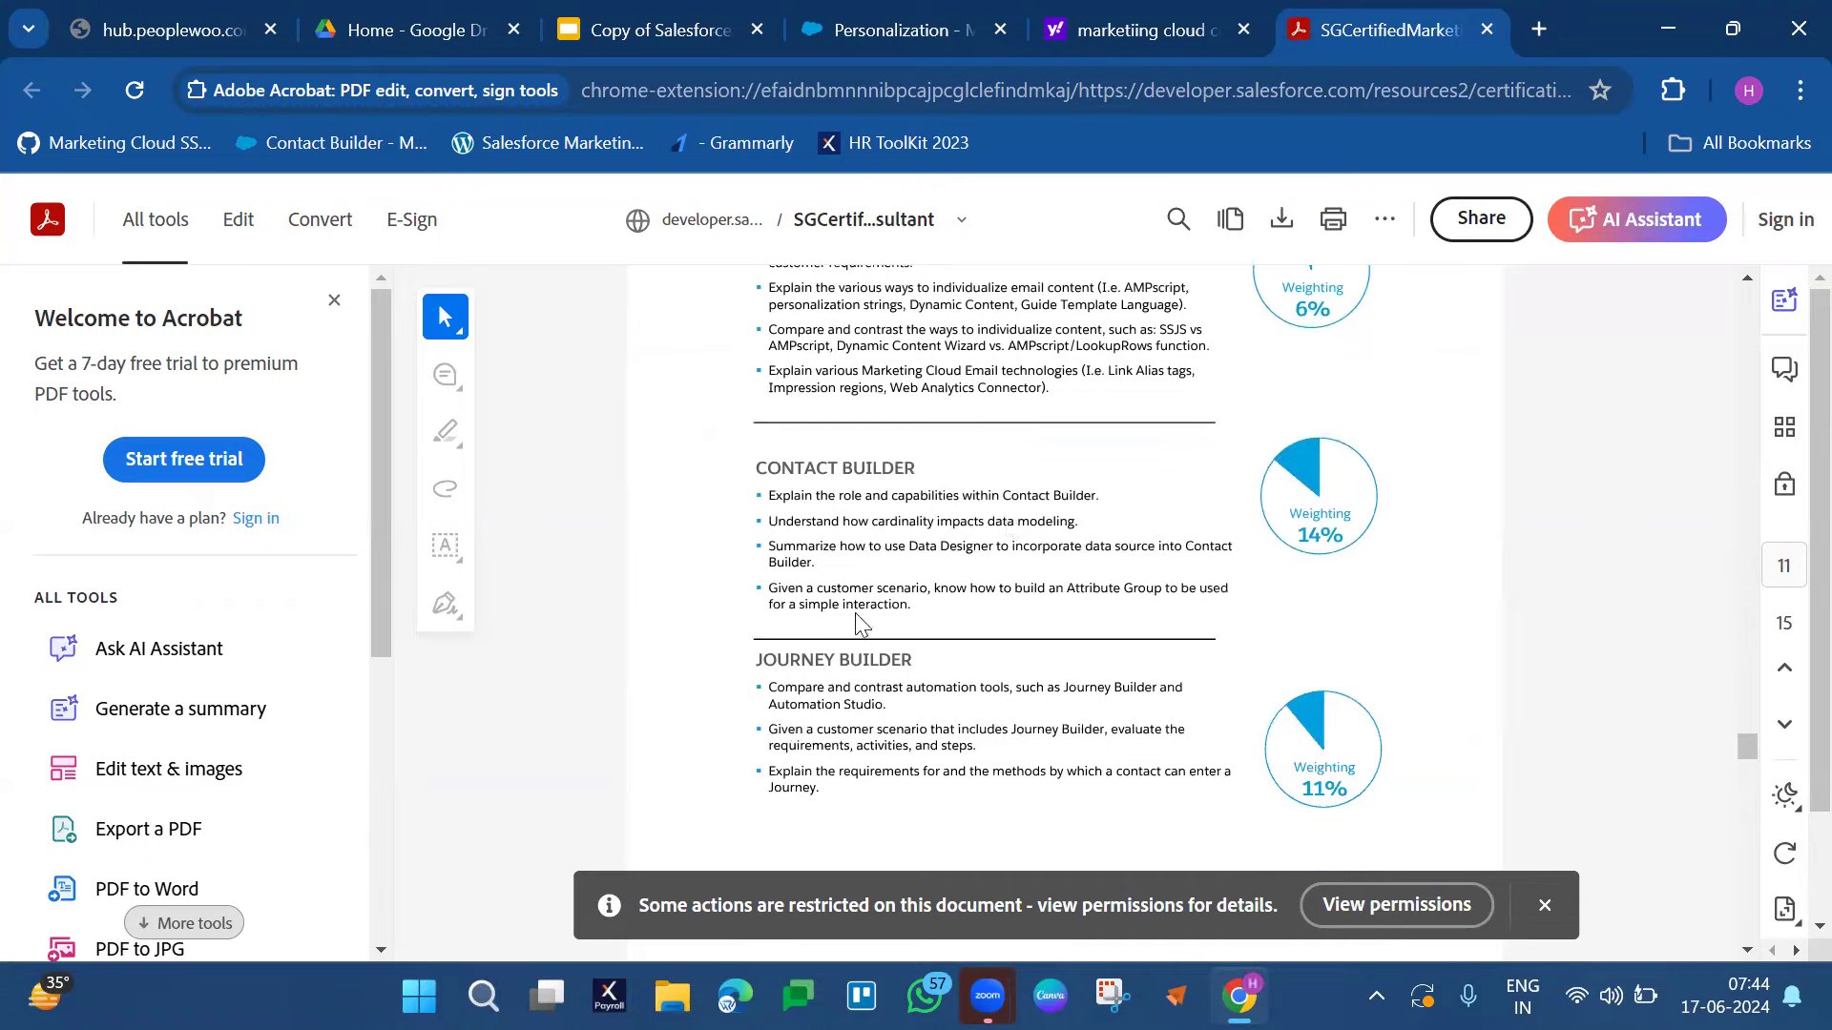
- Look through the sample exam questions and return to the description of the Marketing Cloud Consultant program
scroll(894, 679, down, 12)
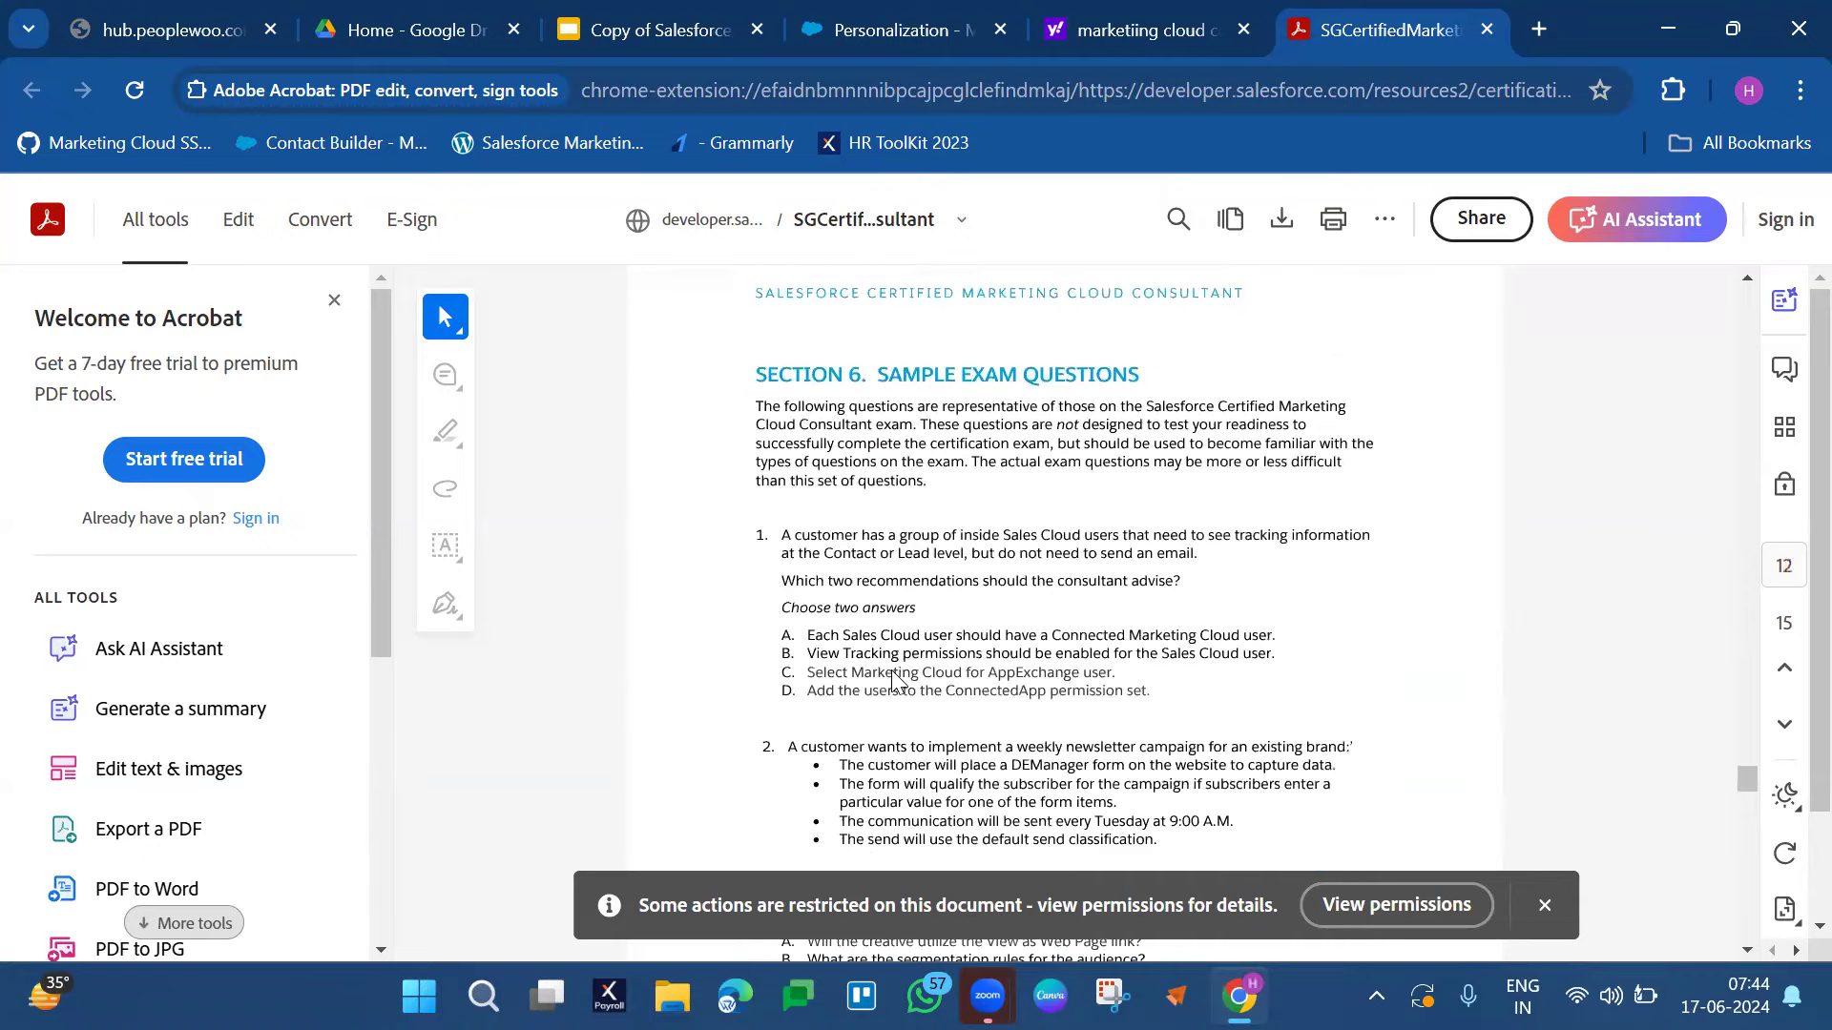
scroll(894, 680, down, 15)
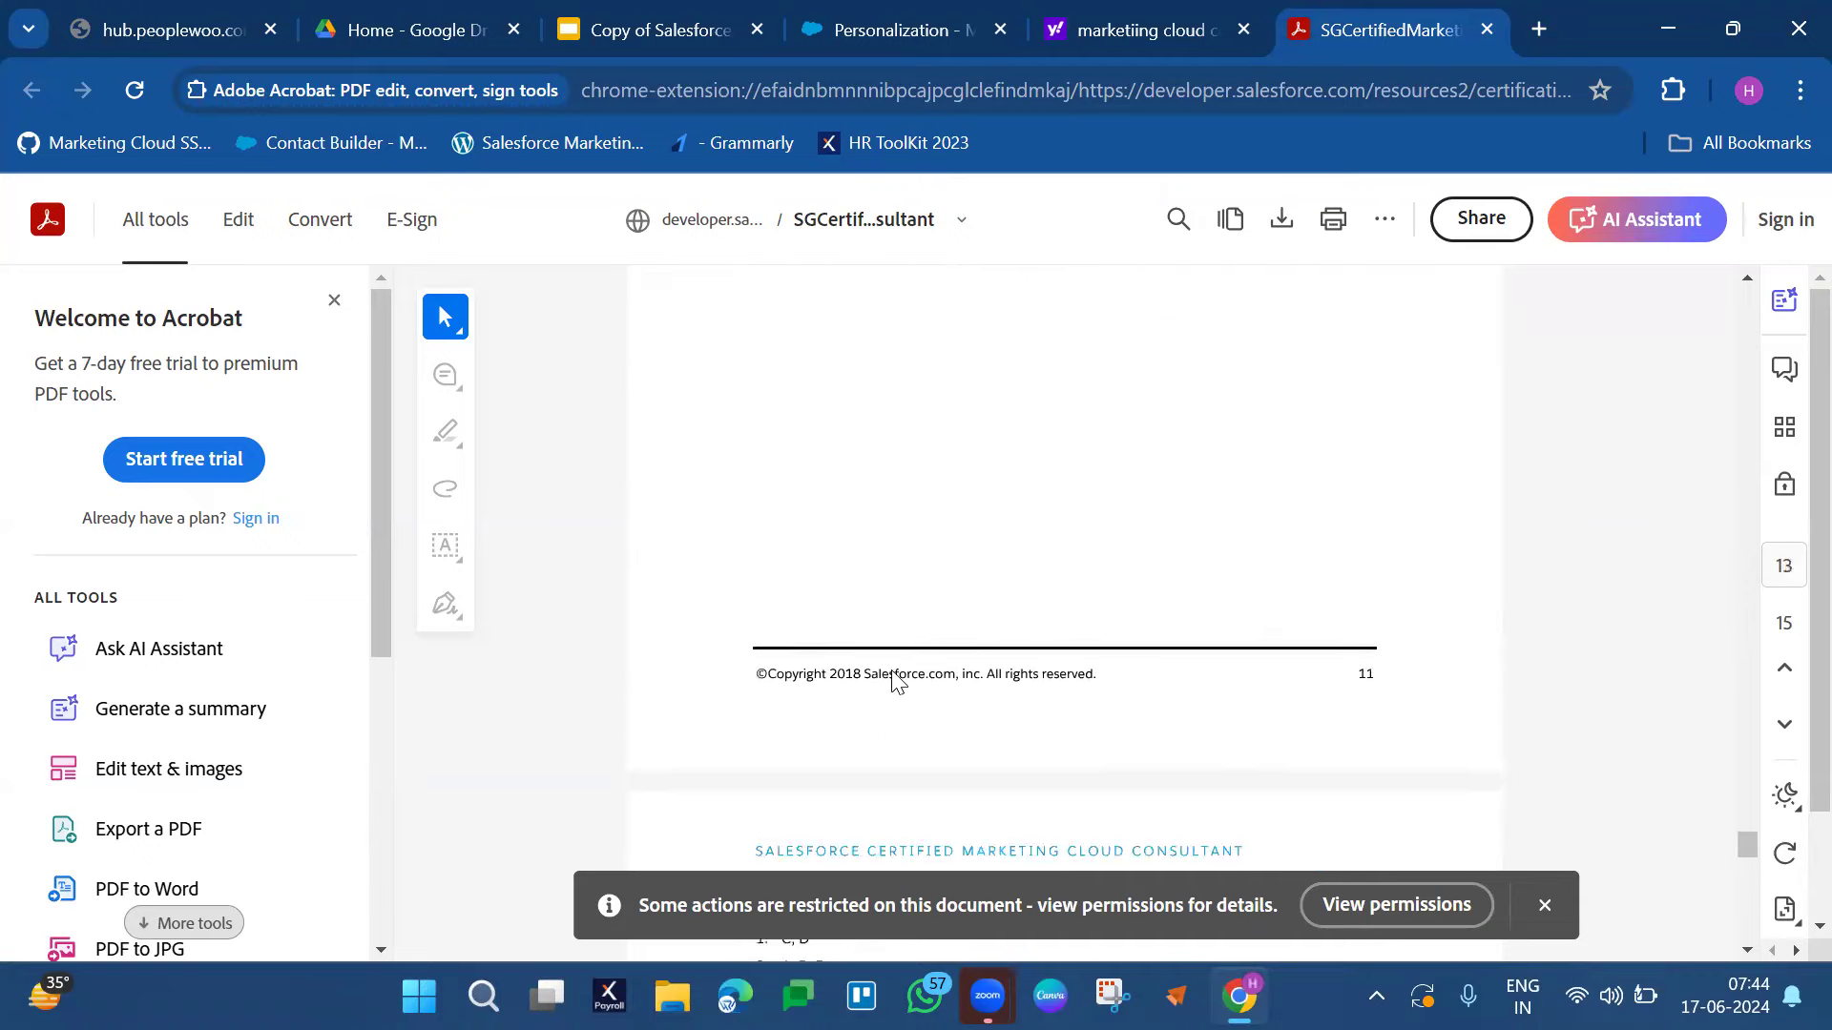
scroll(894, 680, down, 3)
scroll(894, 679, up, 20)
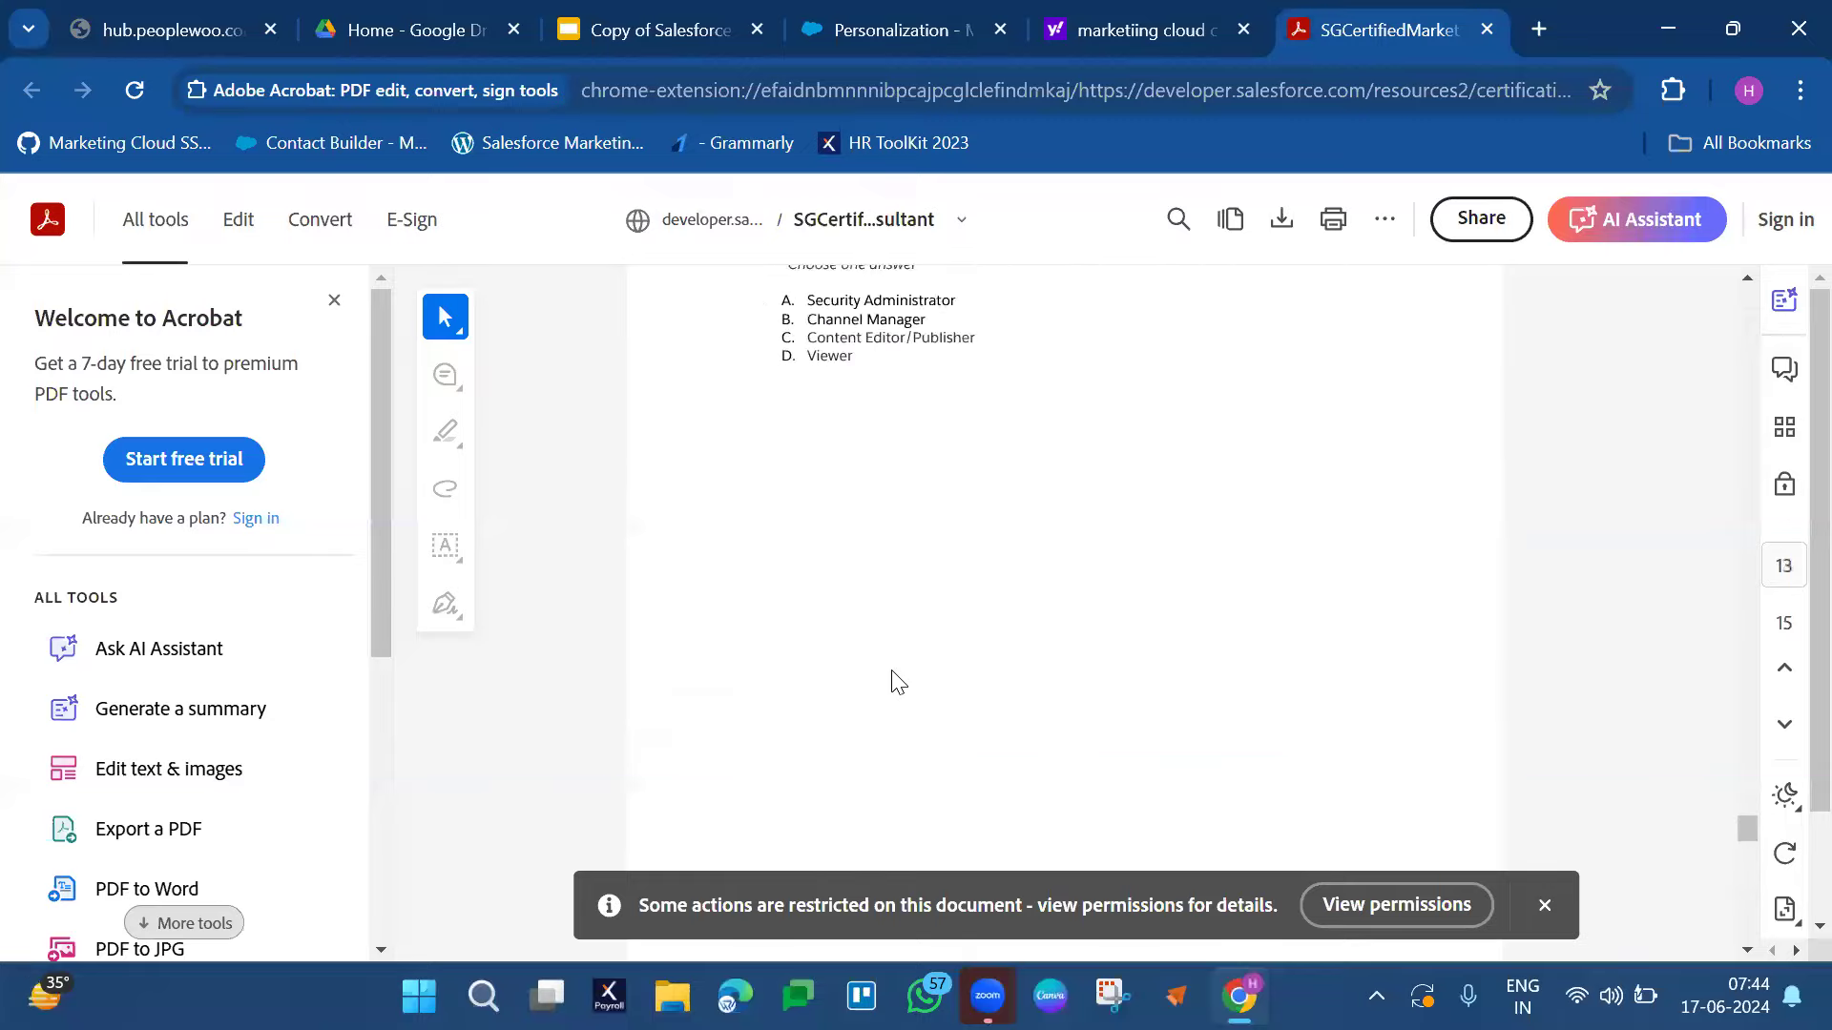
scroll(894, 680, up, 20)
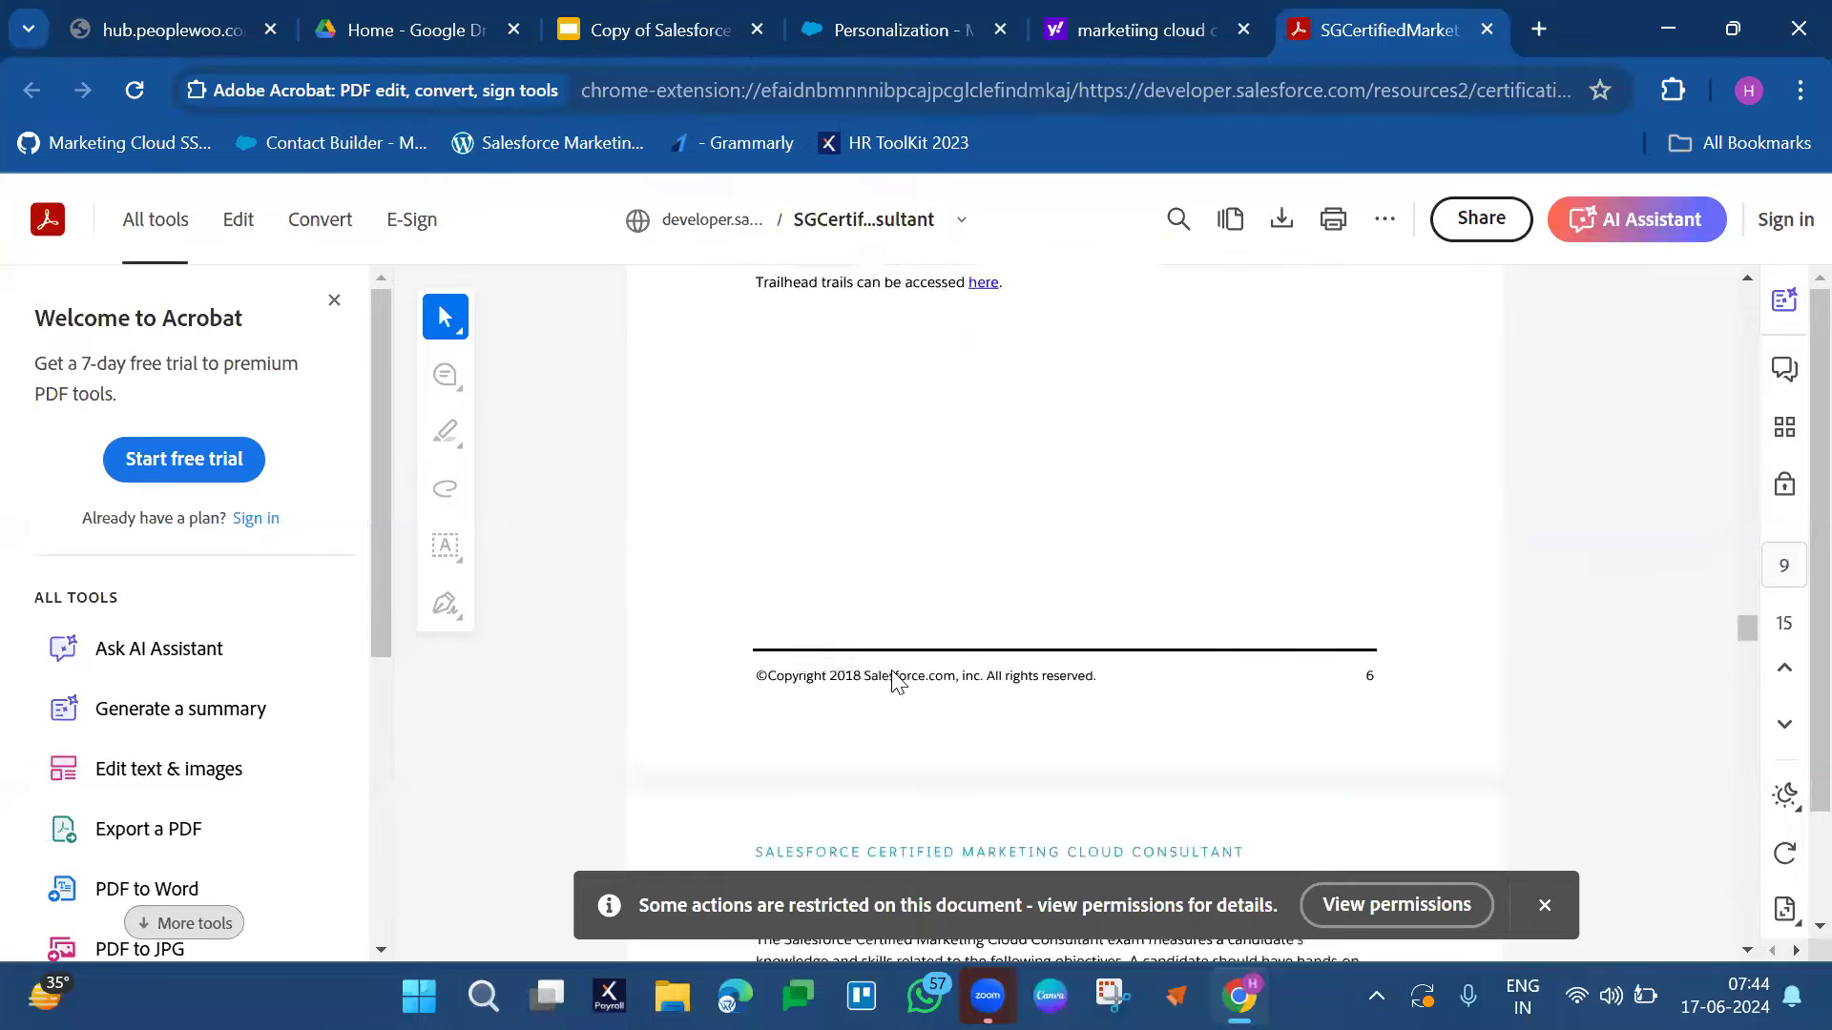
scroll(894, 680, up, 20)
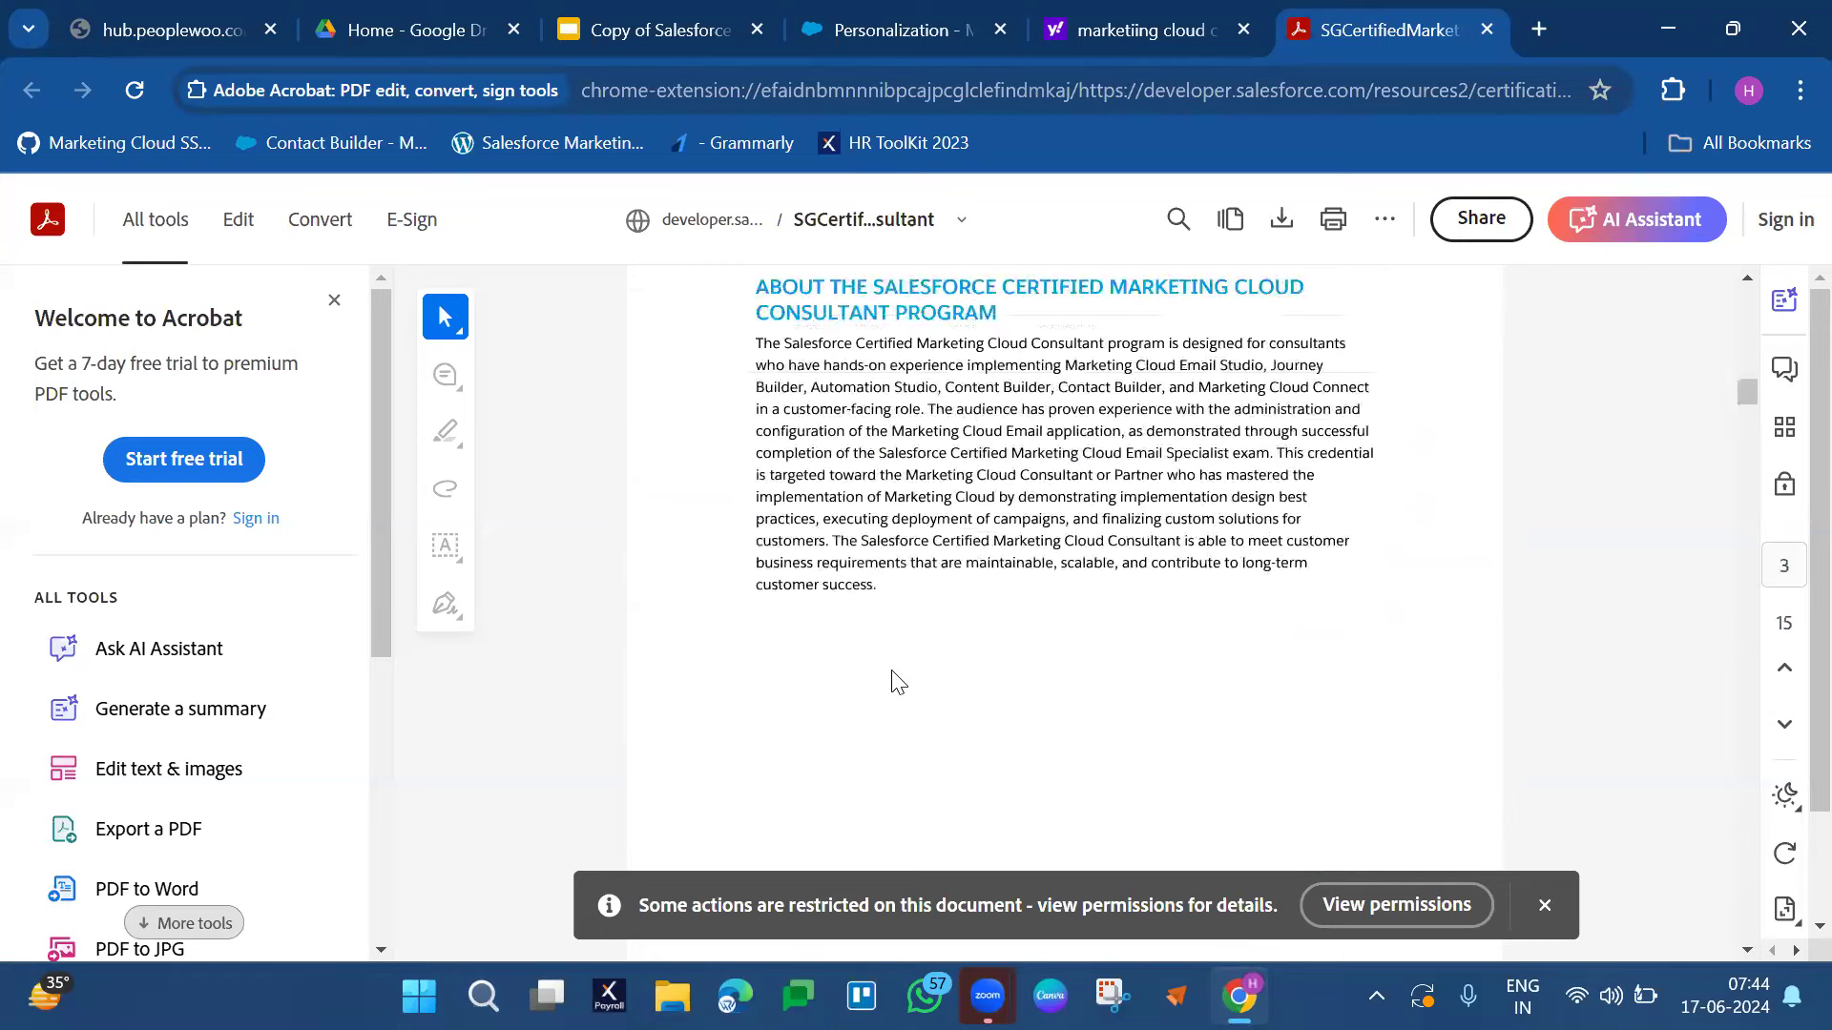
- Switch back to the Marketing Cloud Personalization tab and review the Personalization, Platform and Social Studio entries in the app navigation
click(859, 29)
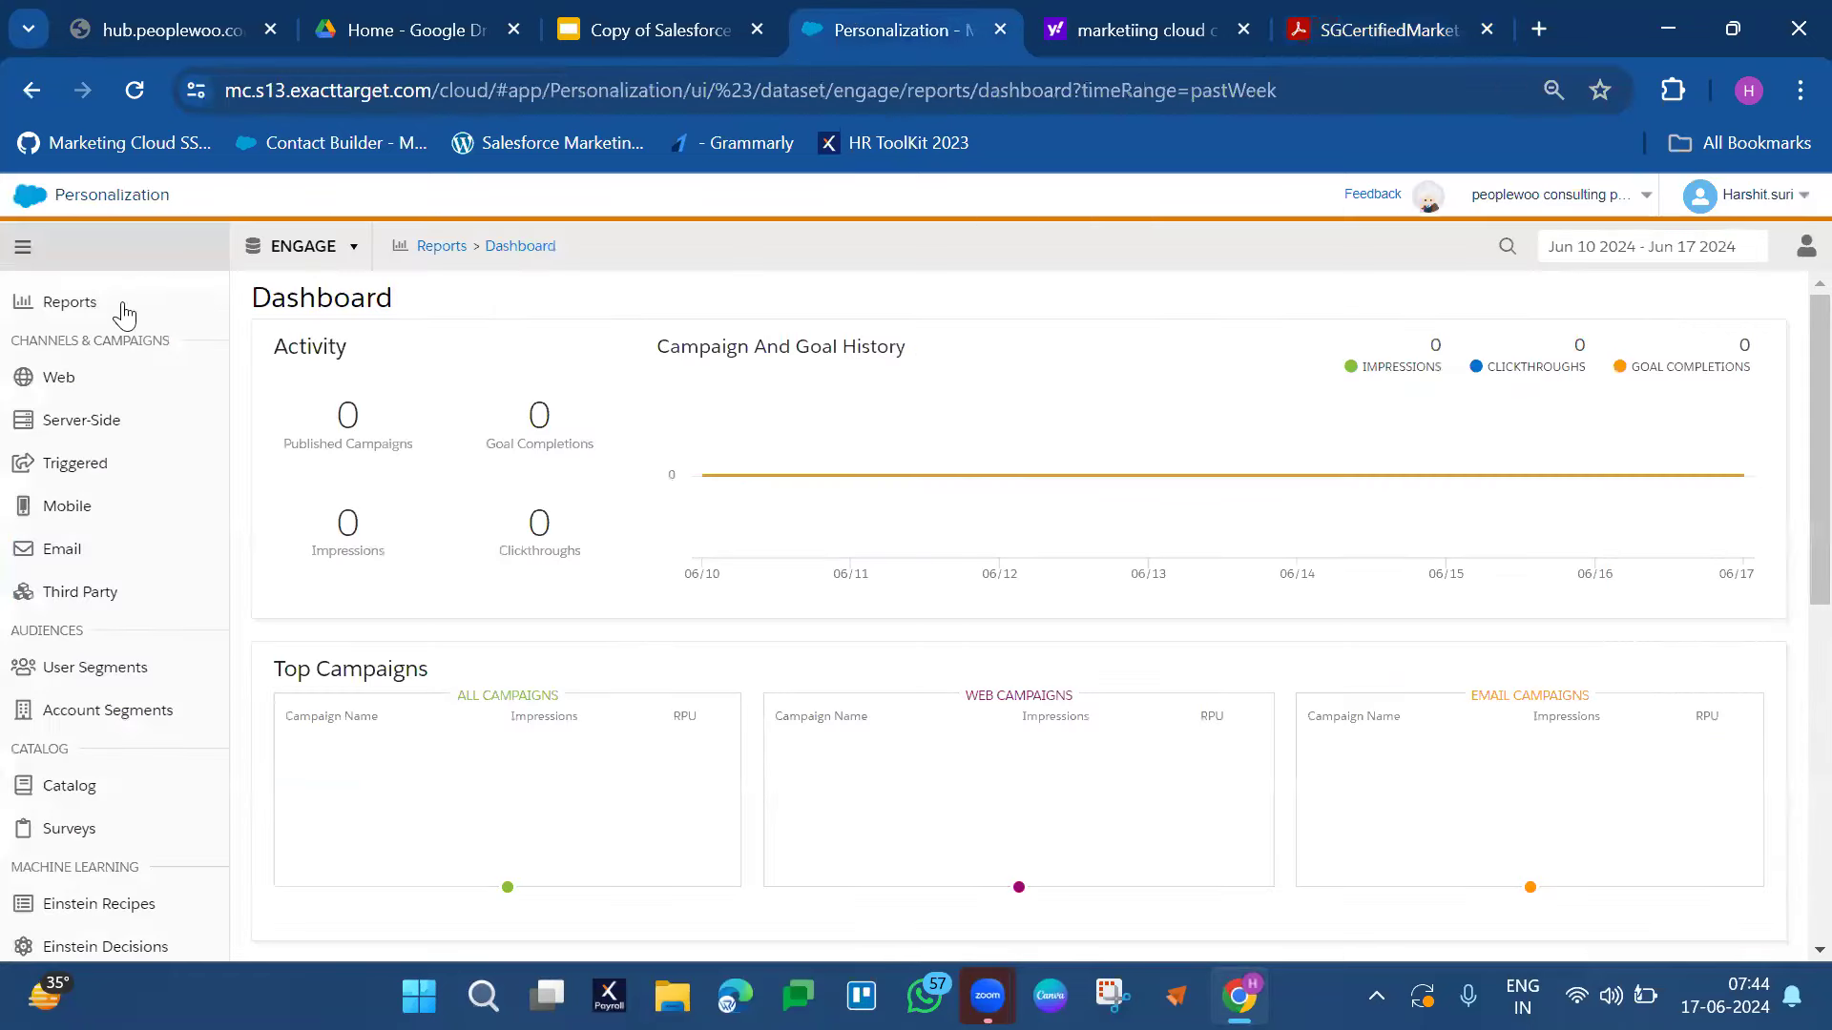
mouse_move(17, 212)
mouse_move(509, 315)
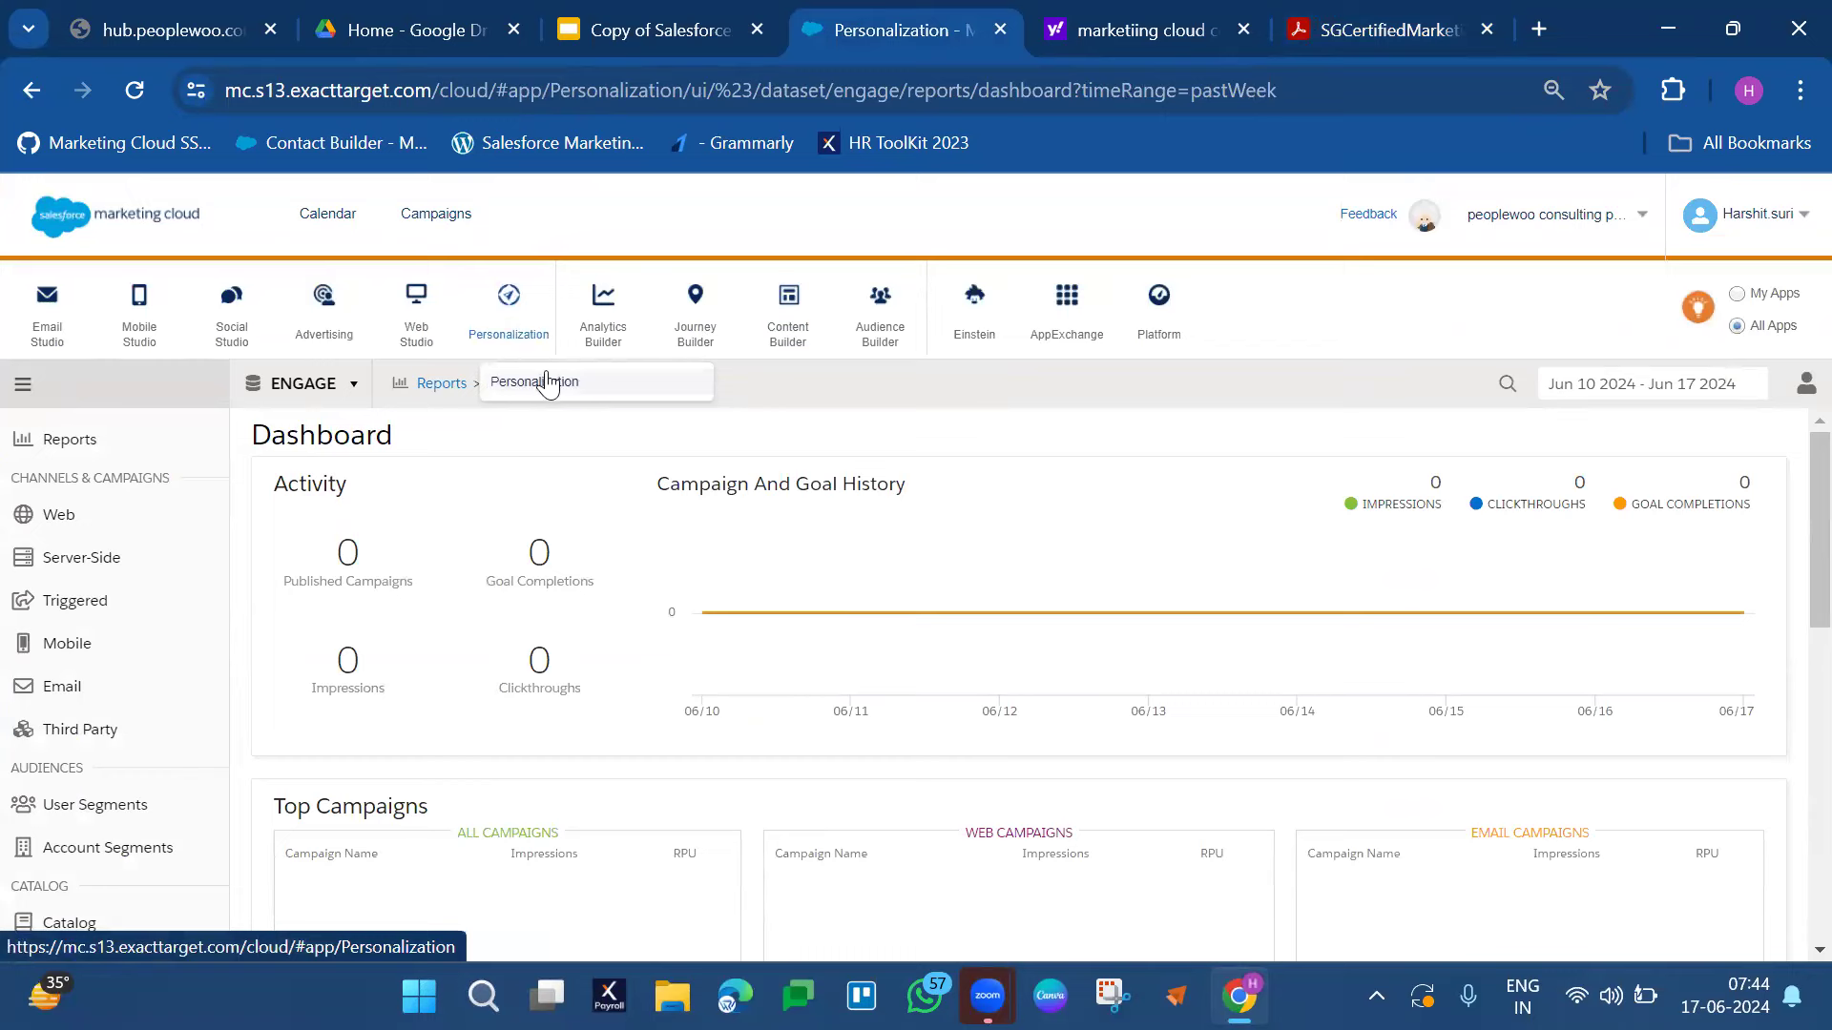
mouse_move(1158, 349)
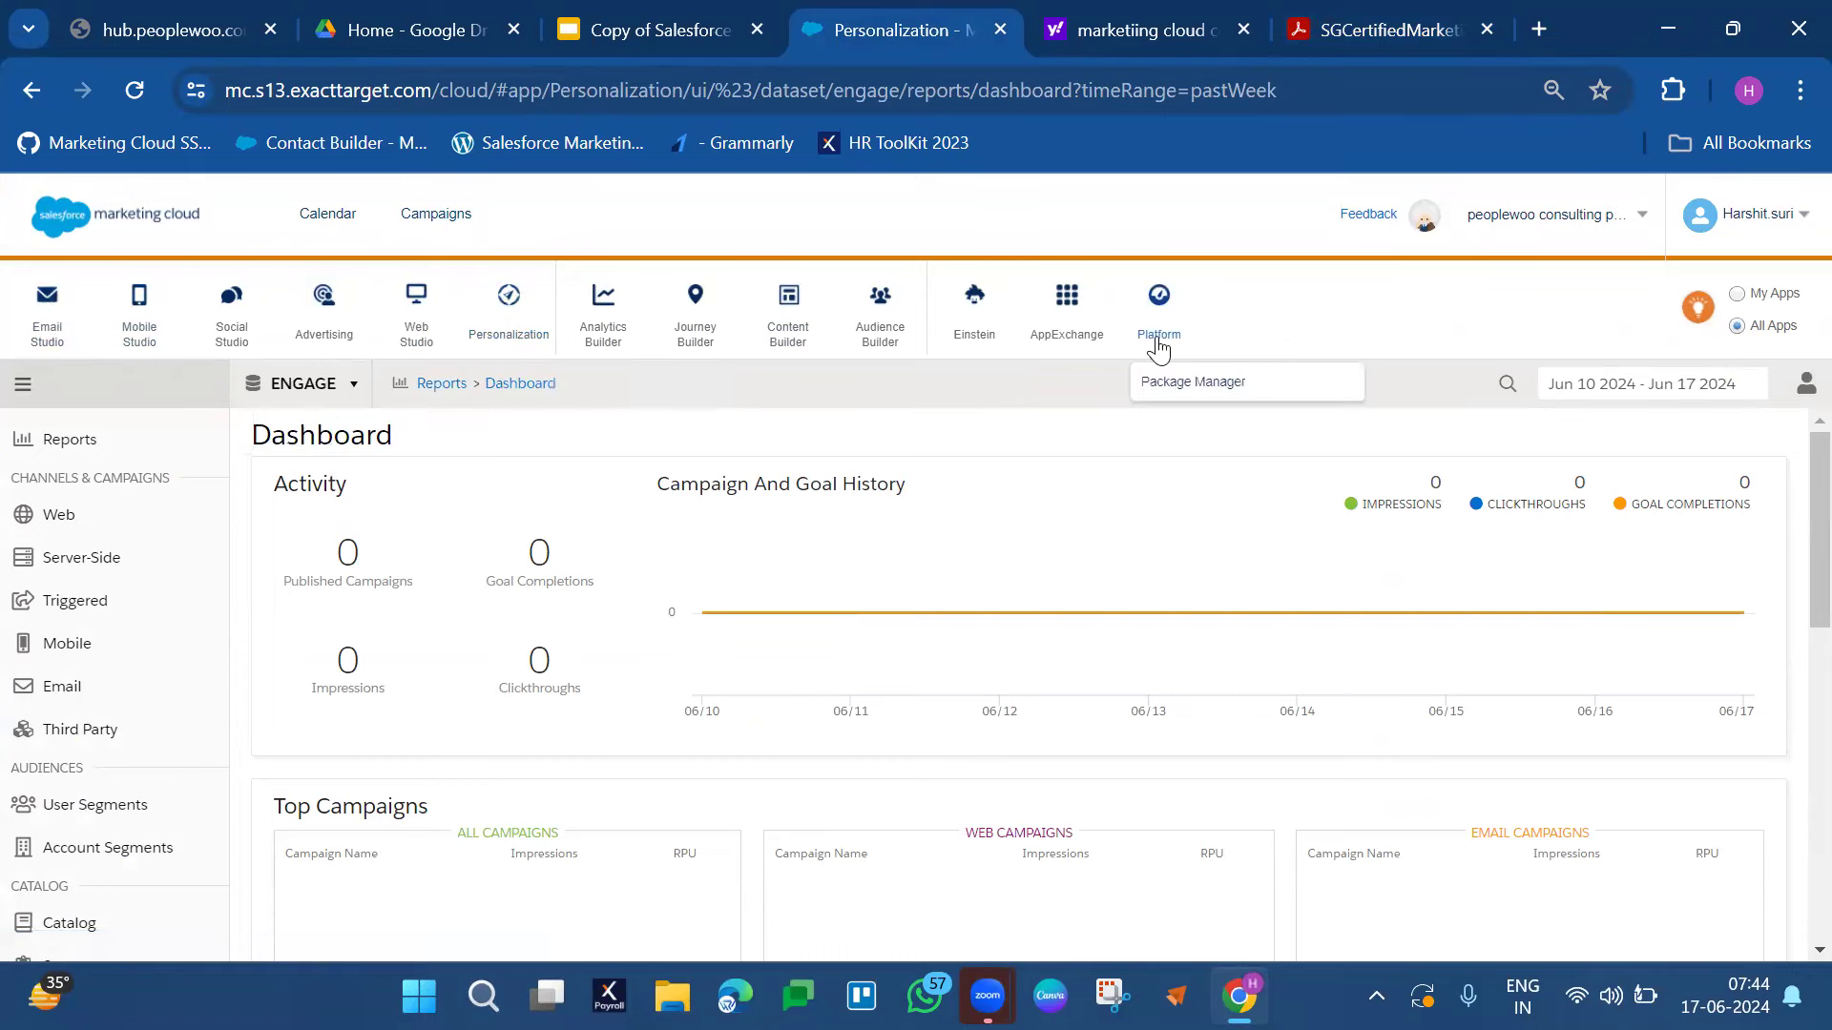
mouse_move(252, 325)
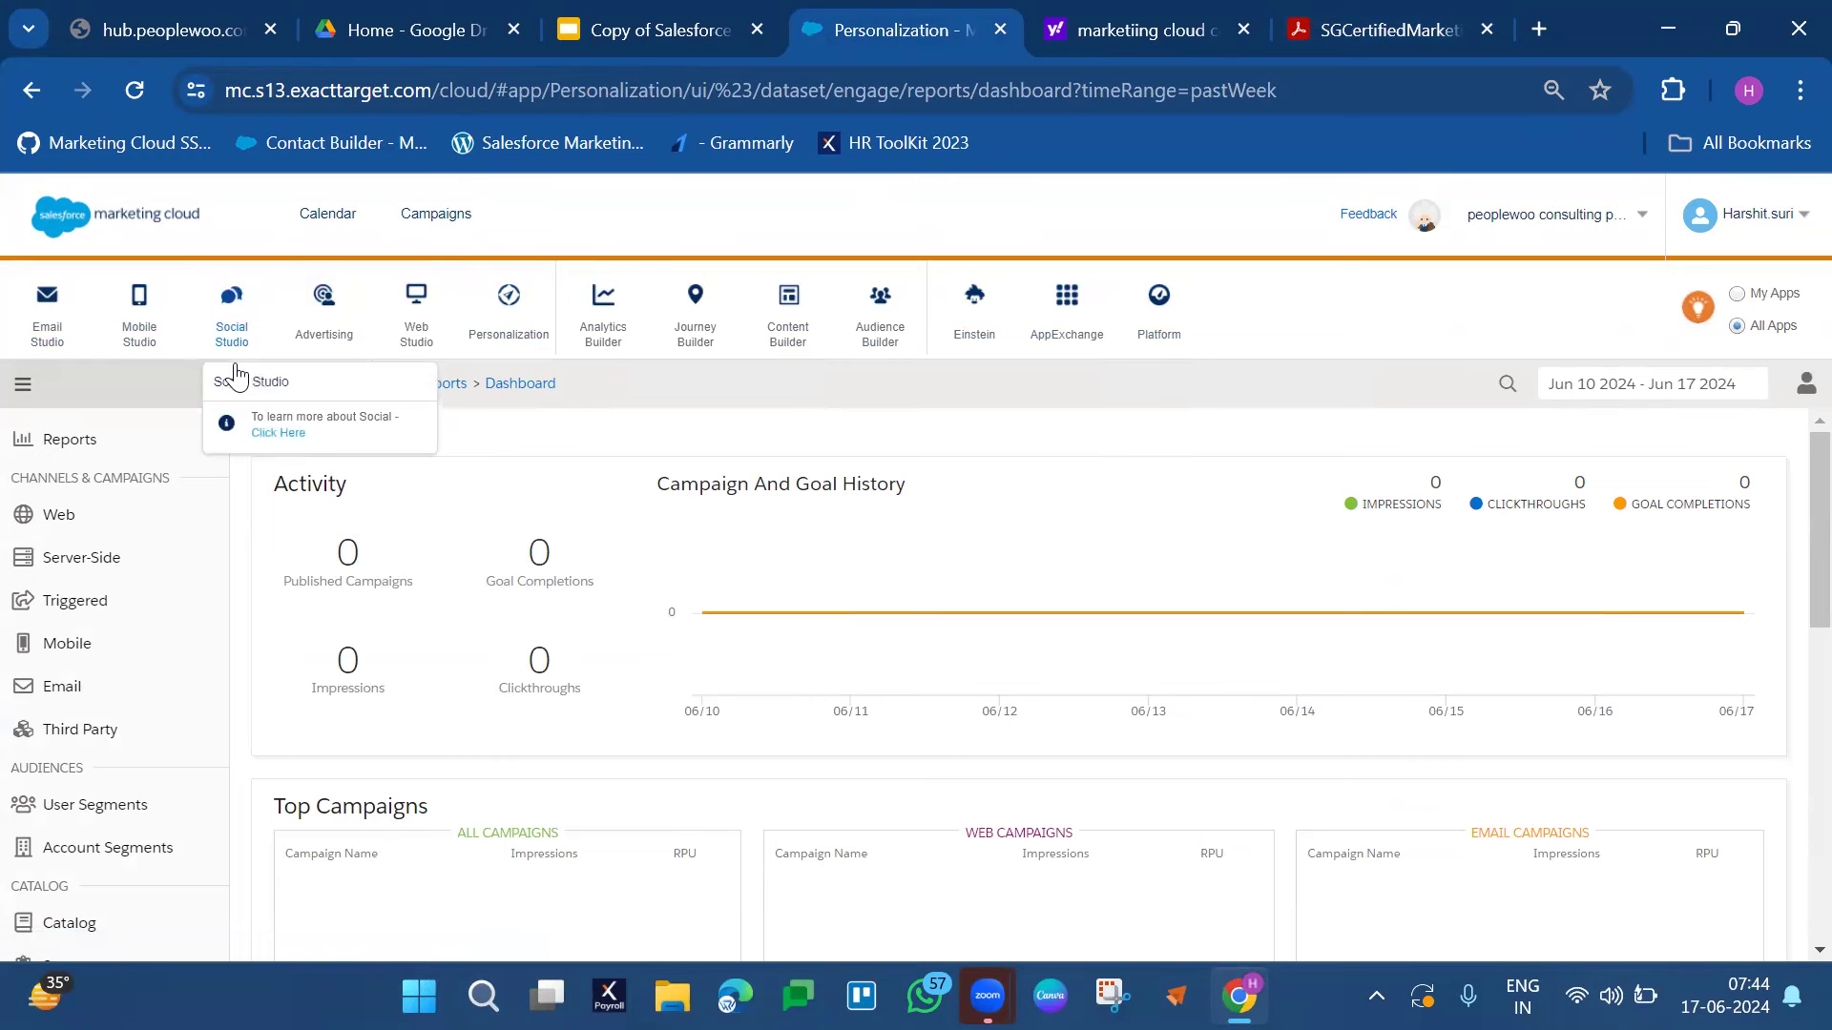
mouse_move(233, 286)
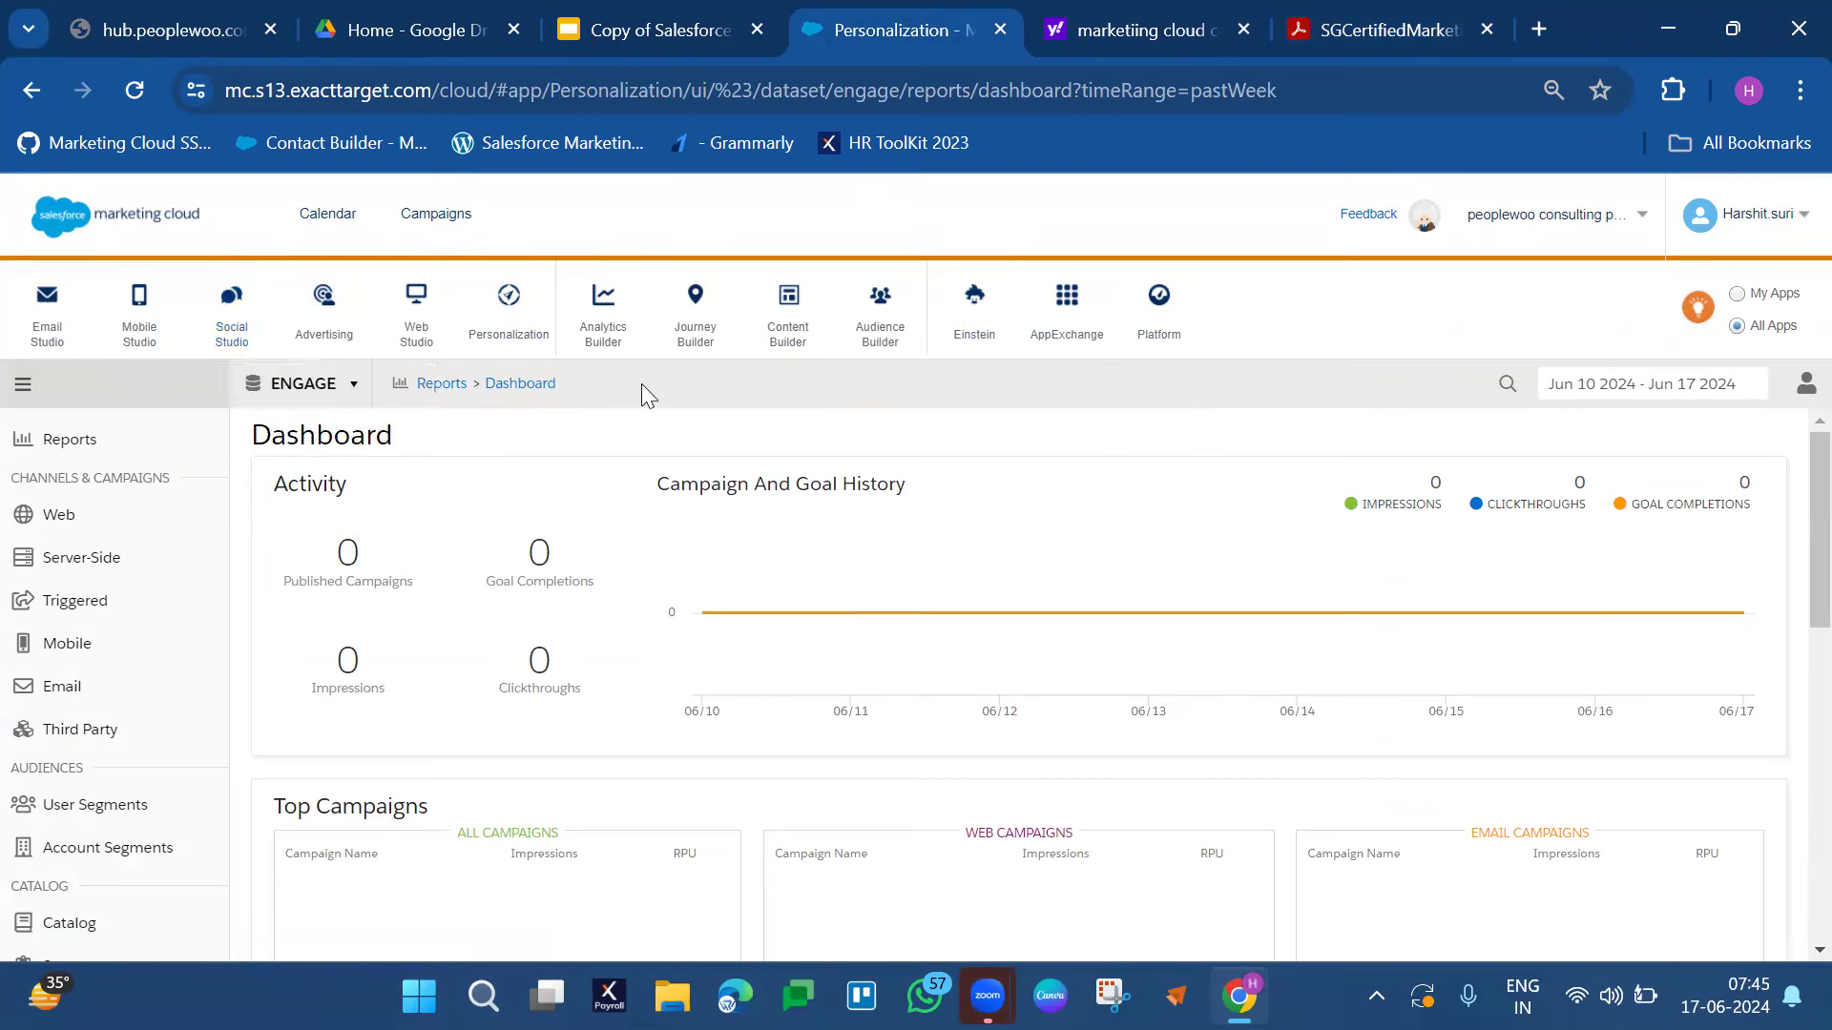
scroll(1326, 646, down, 1)
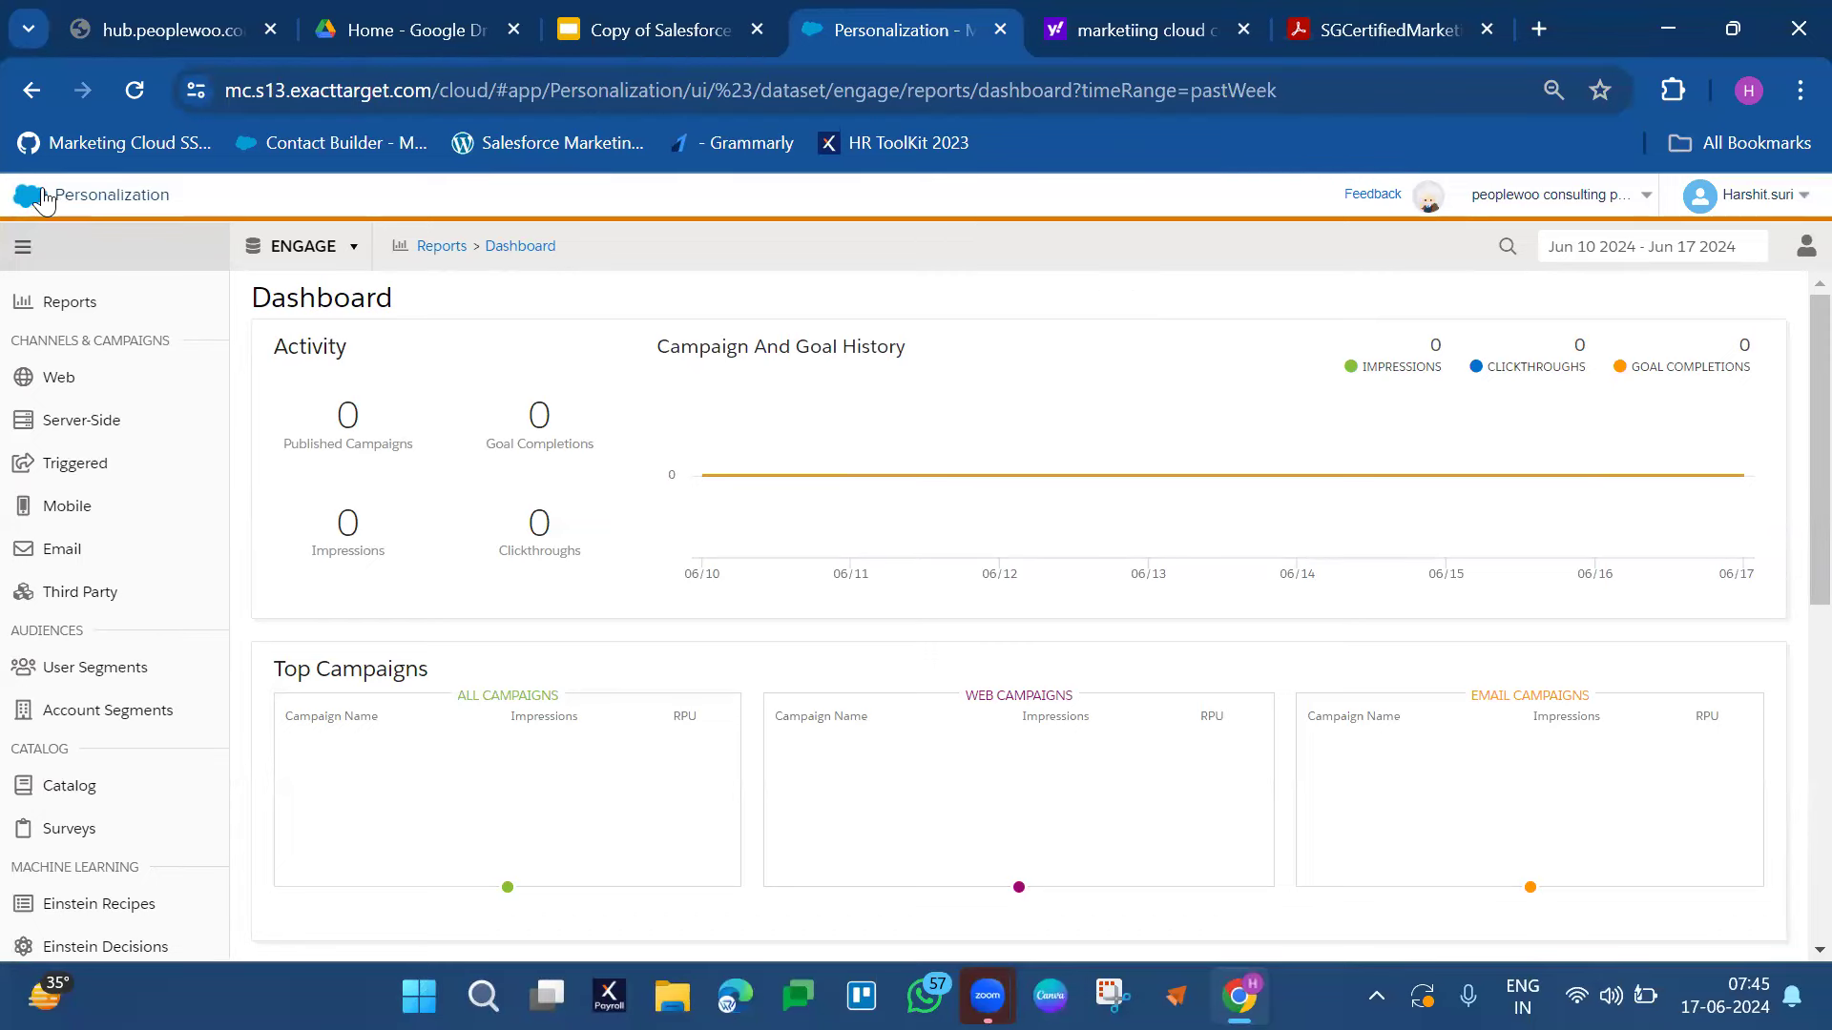
mouse_move(36, 196)
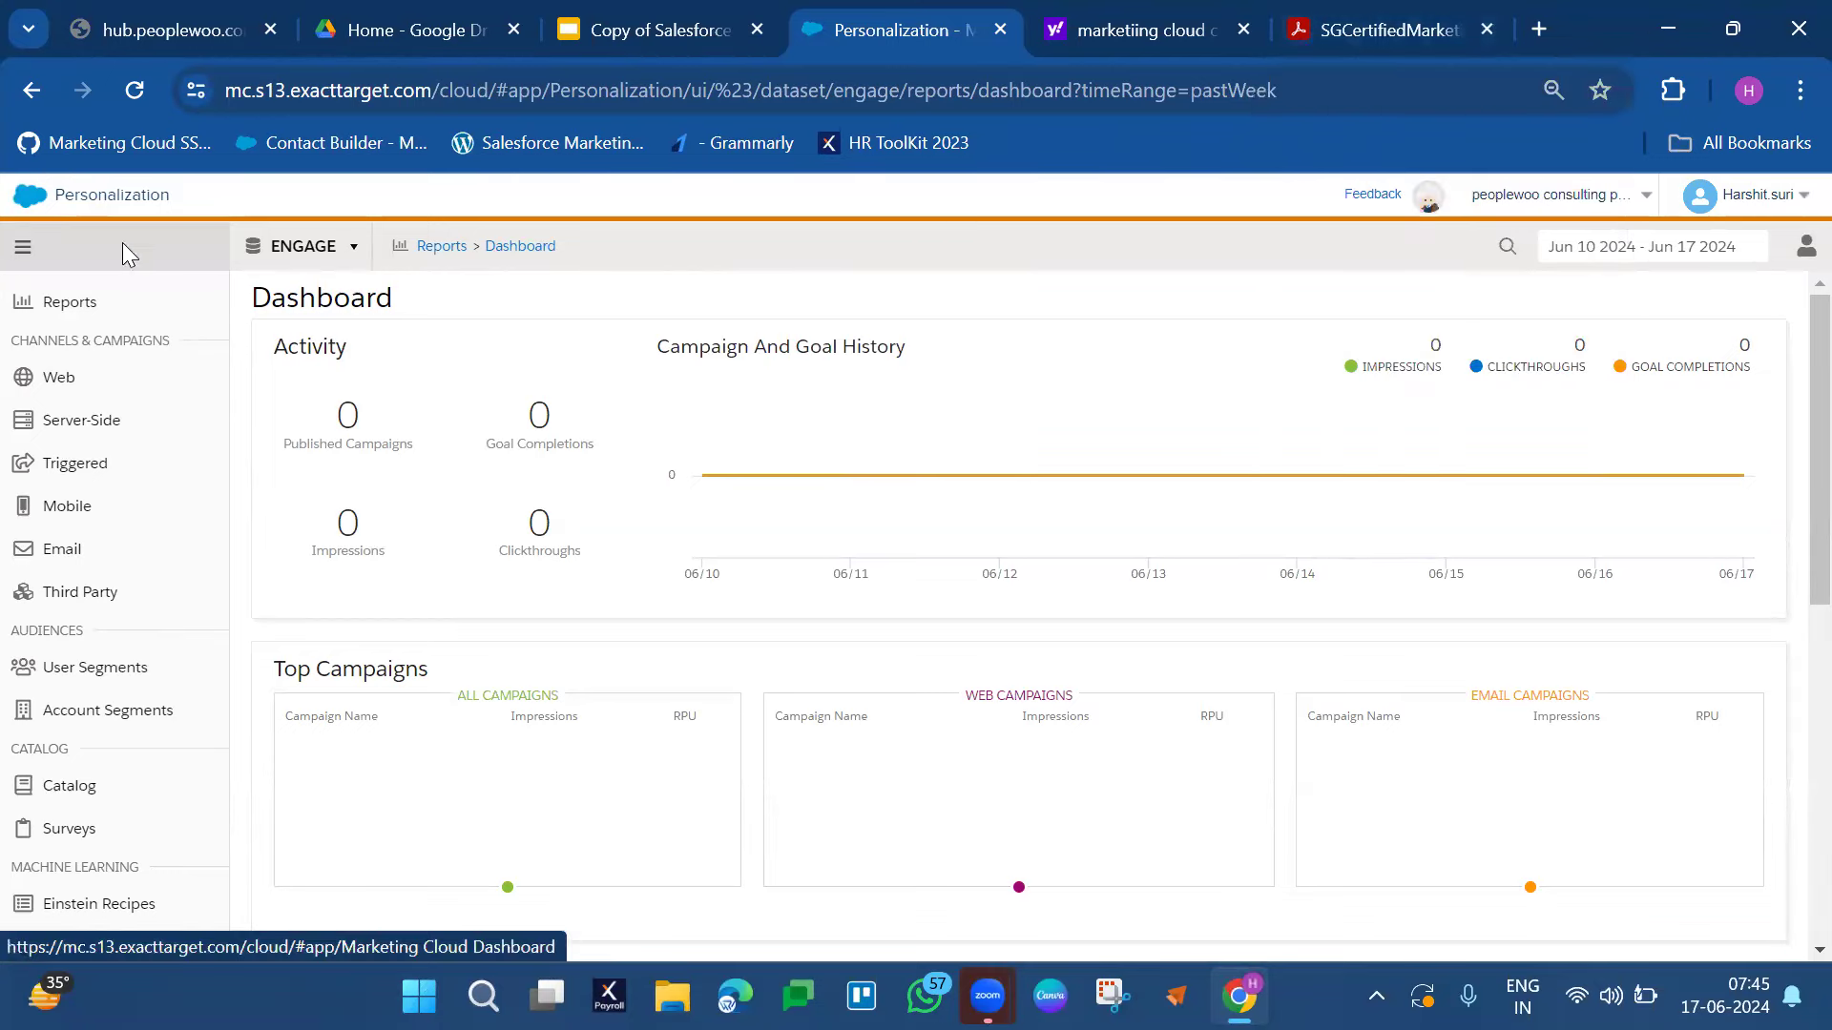
mouse_move(123, 239)
mouse_move(700, 355)
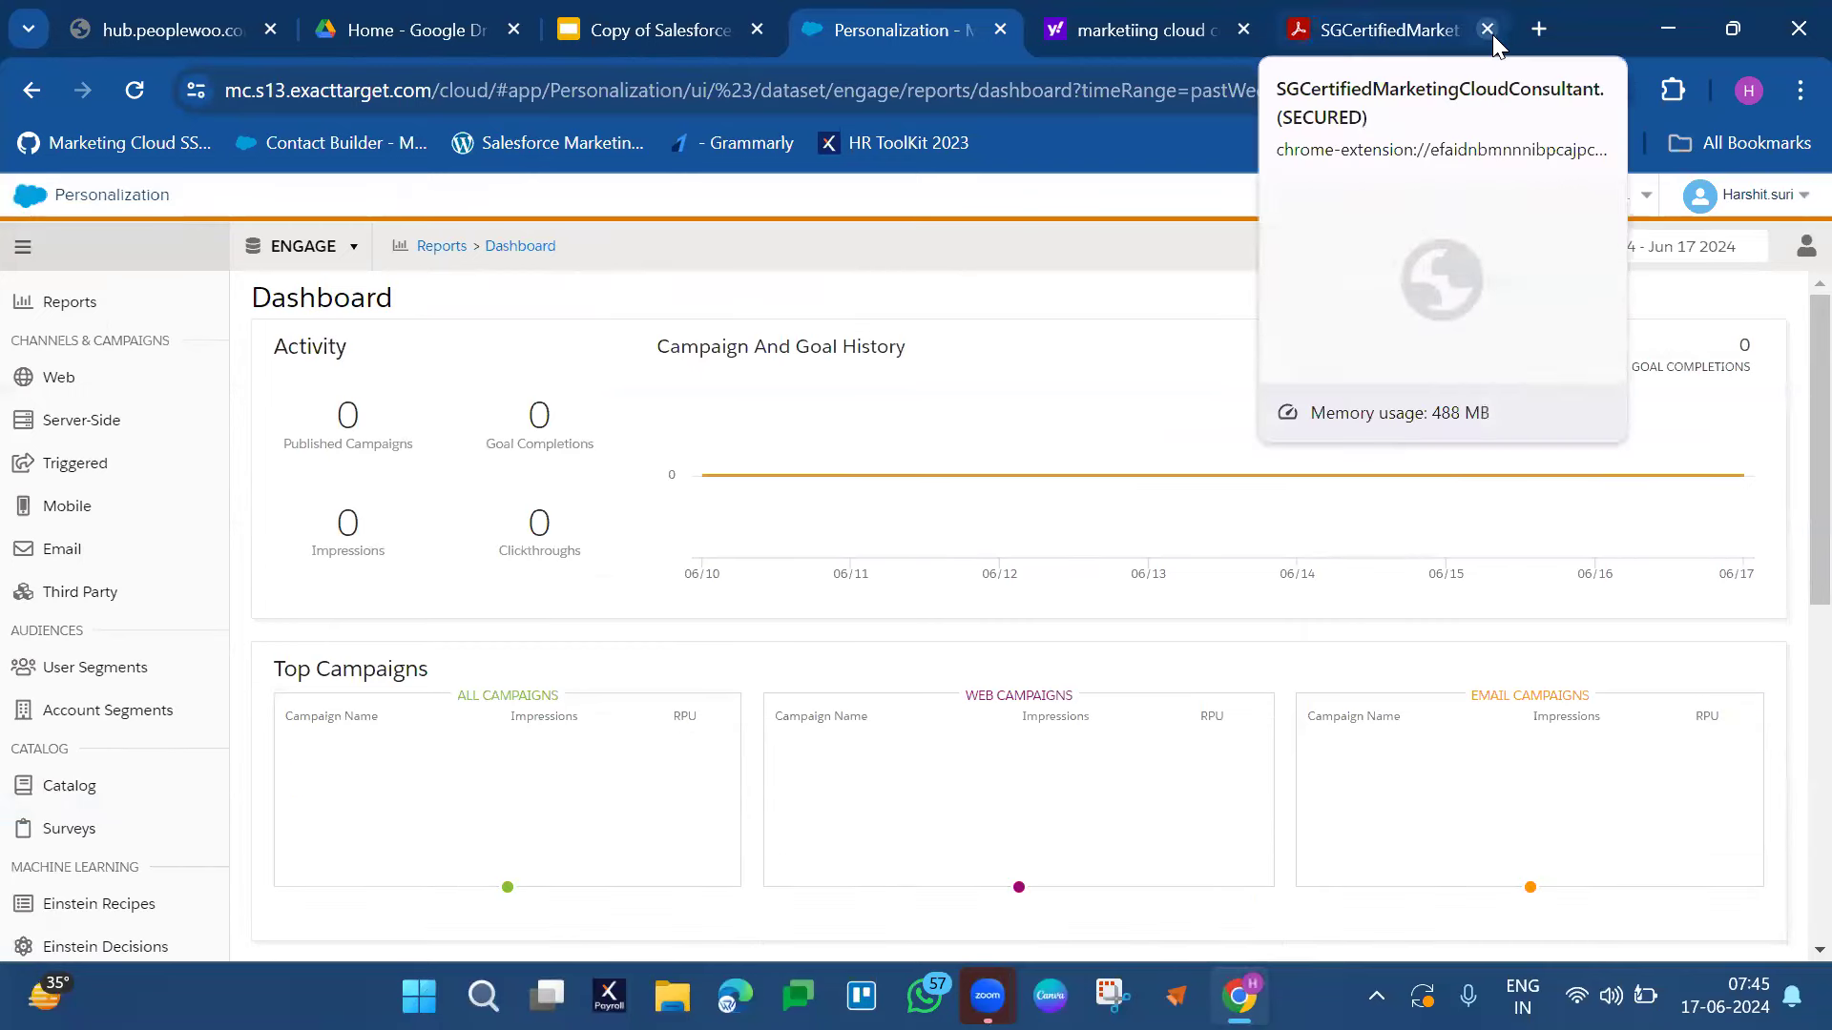
- Close the certification exam guide tab and choose the Personalization app from the Marketing Cloud navigation
click(1487, 31)
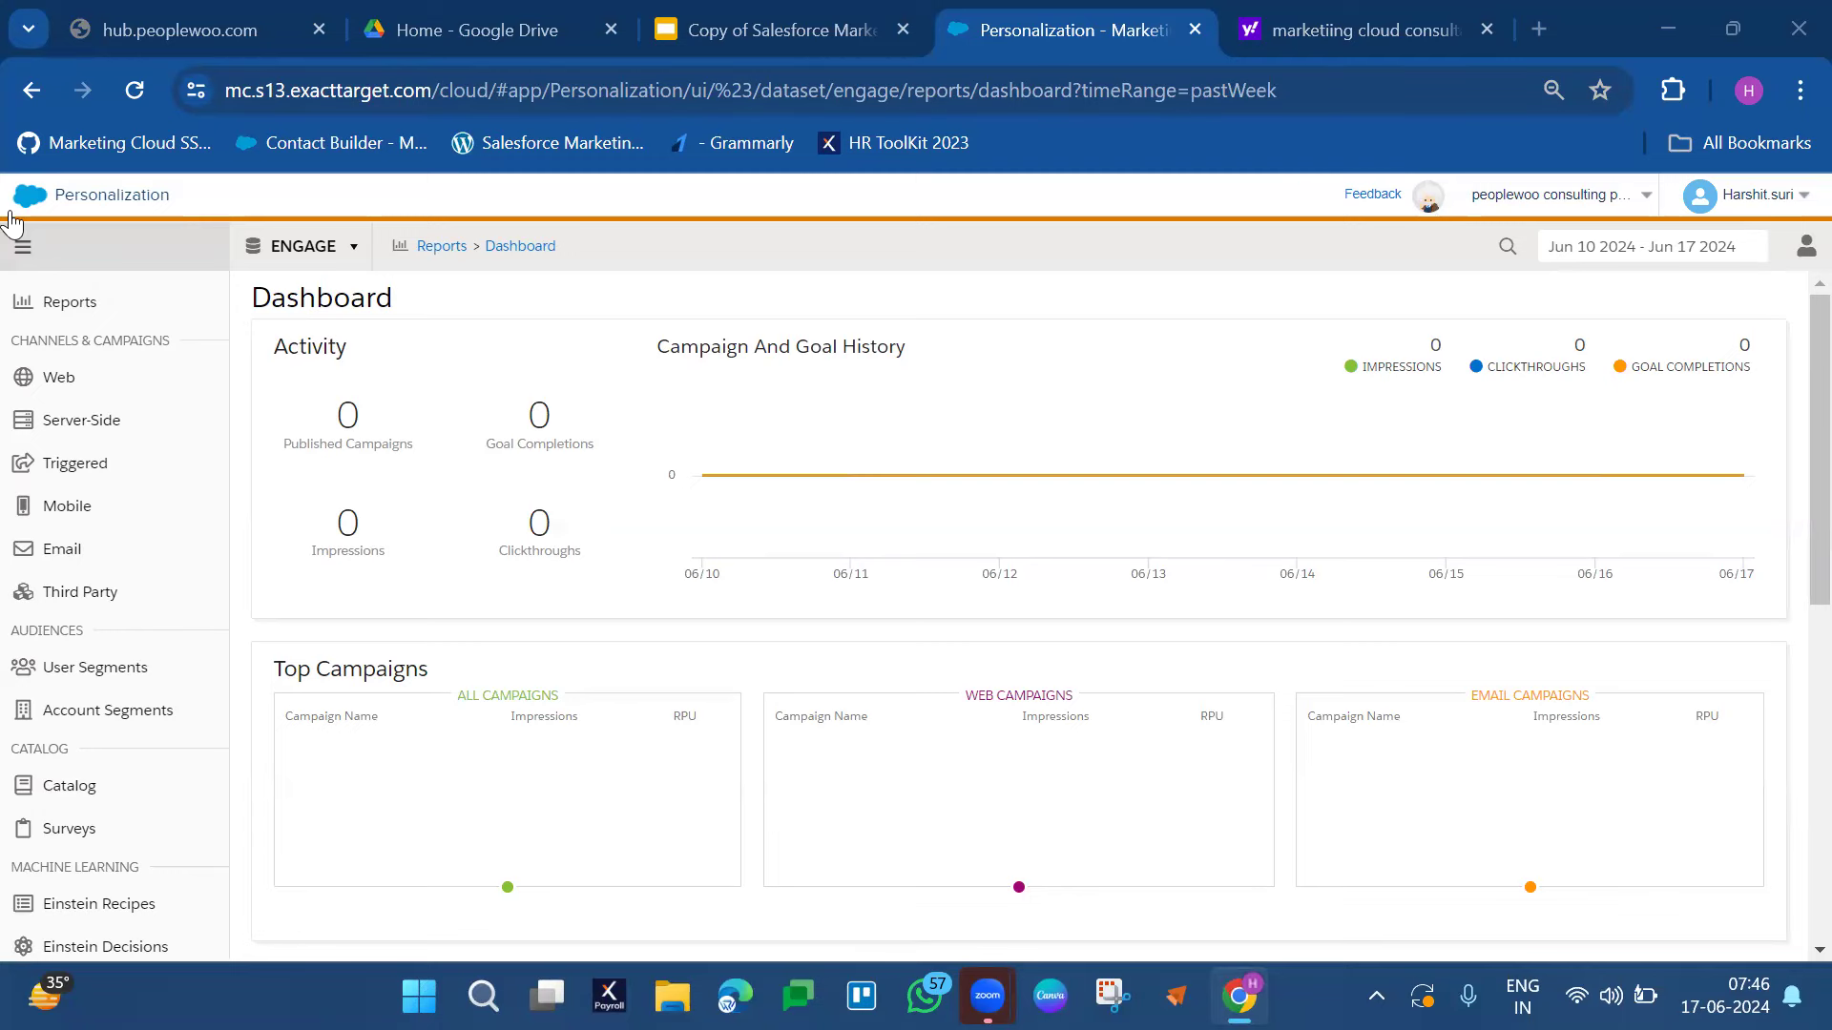
mouse_move(15, 224)
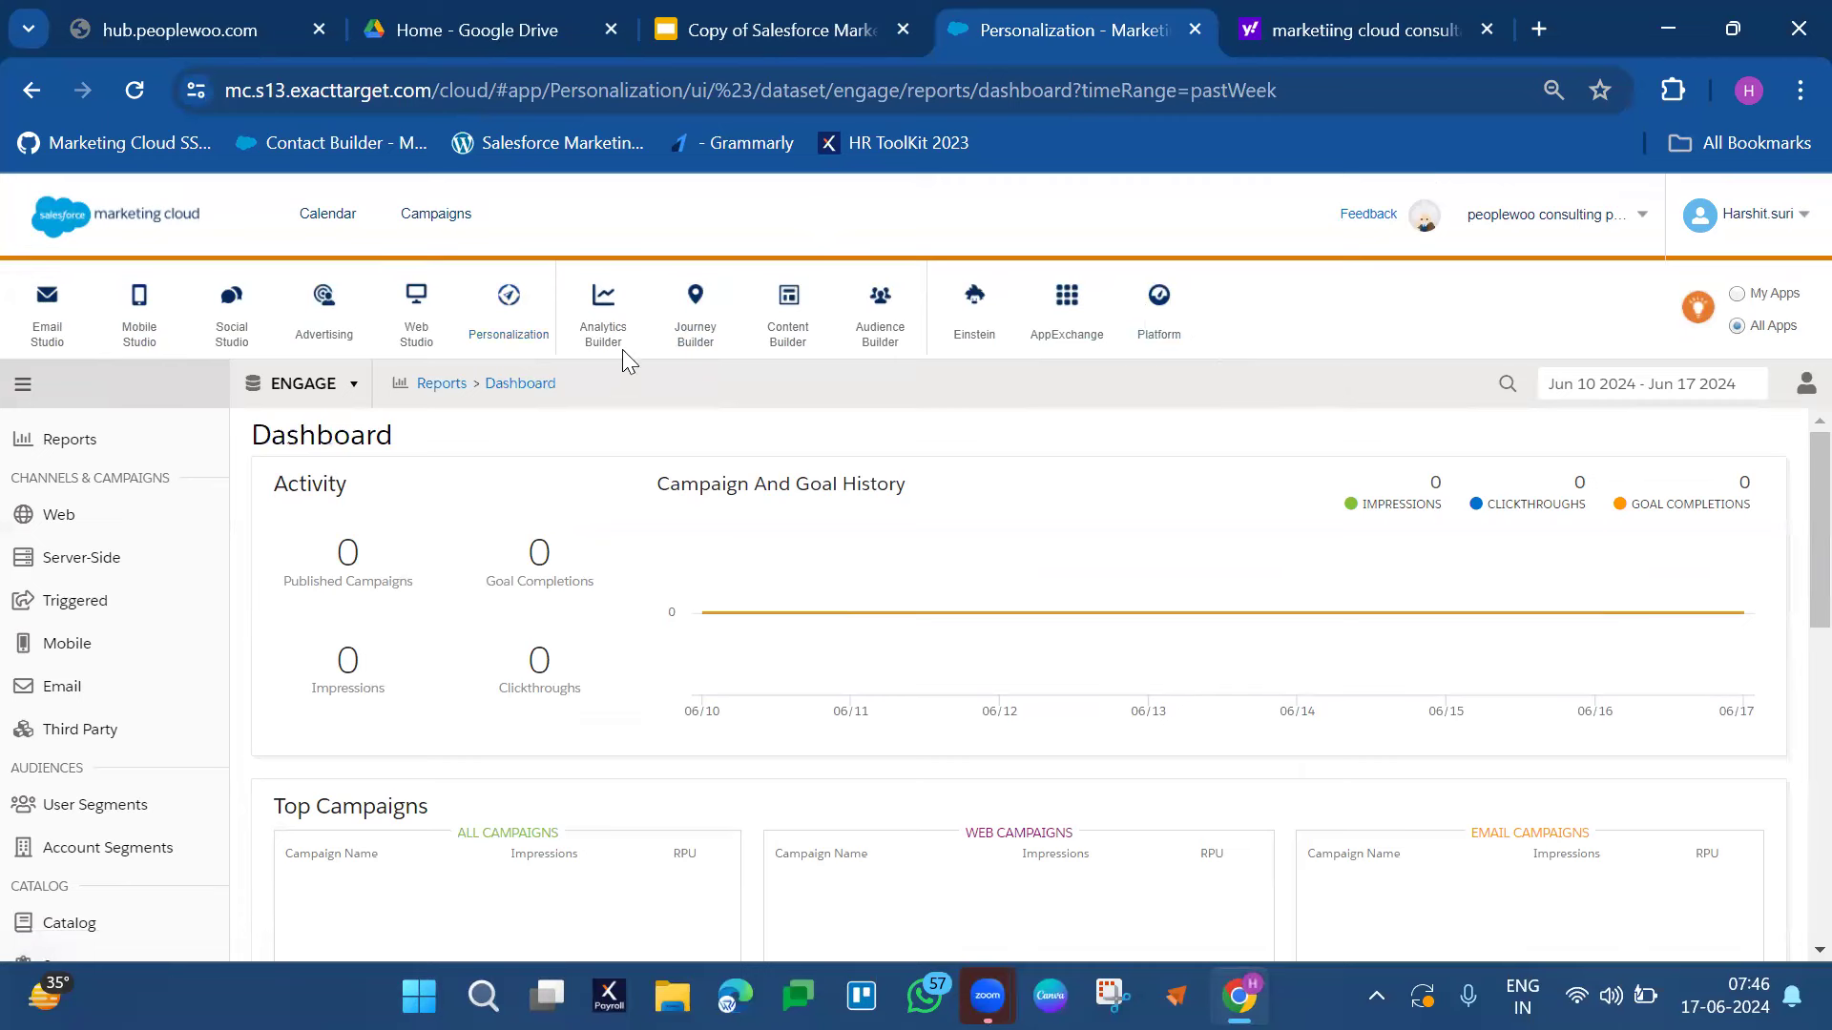
mouse_move(614, 365)
mouse_move(508, 329)
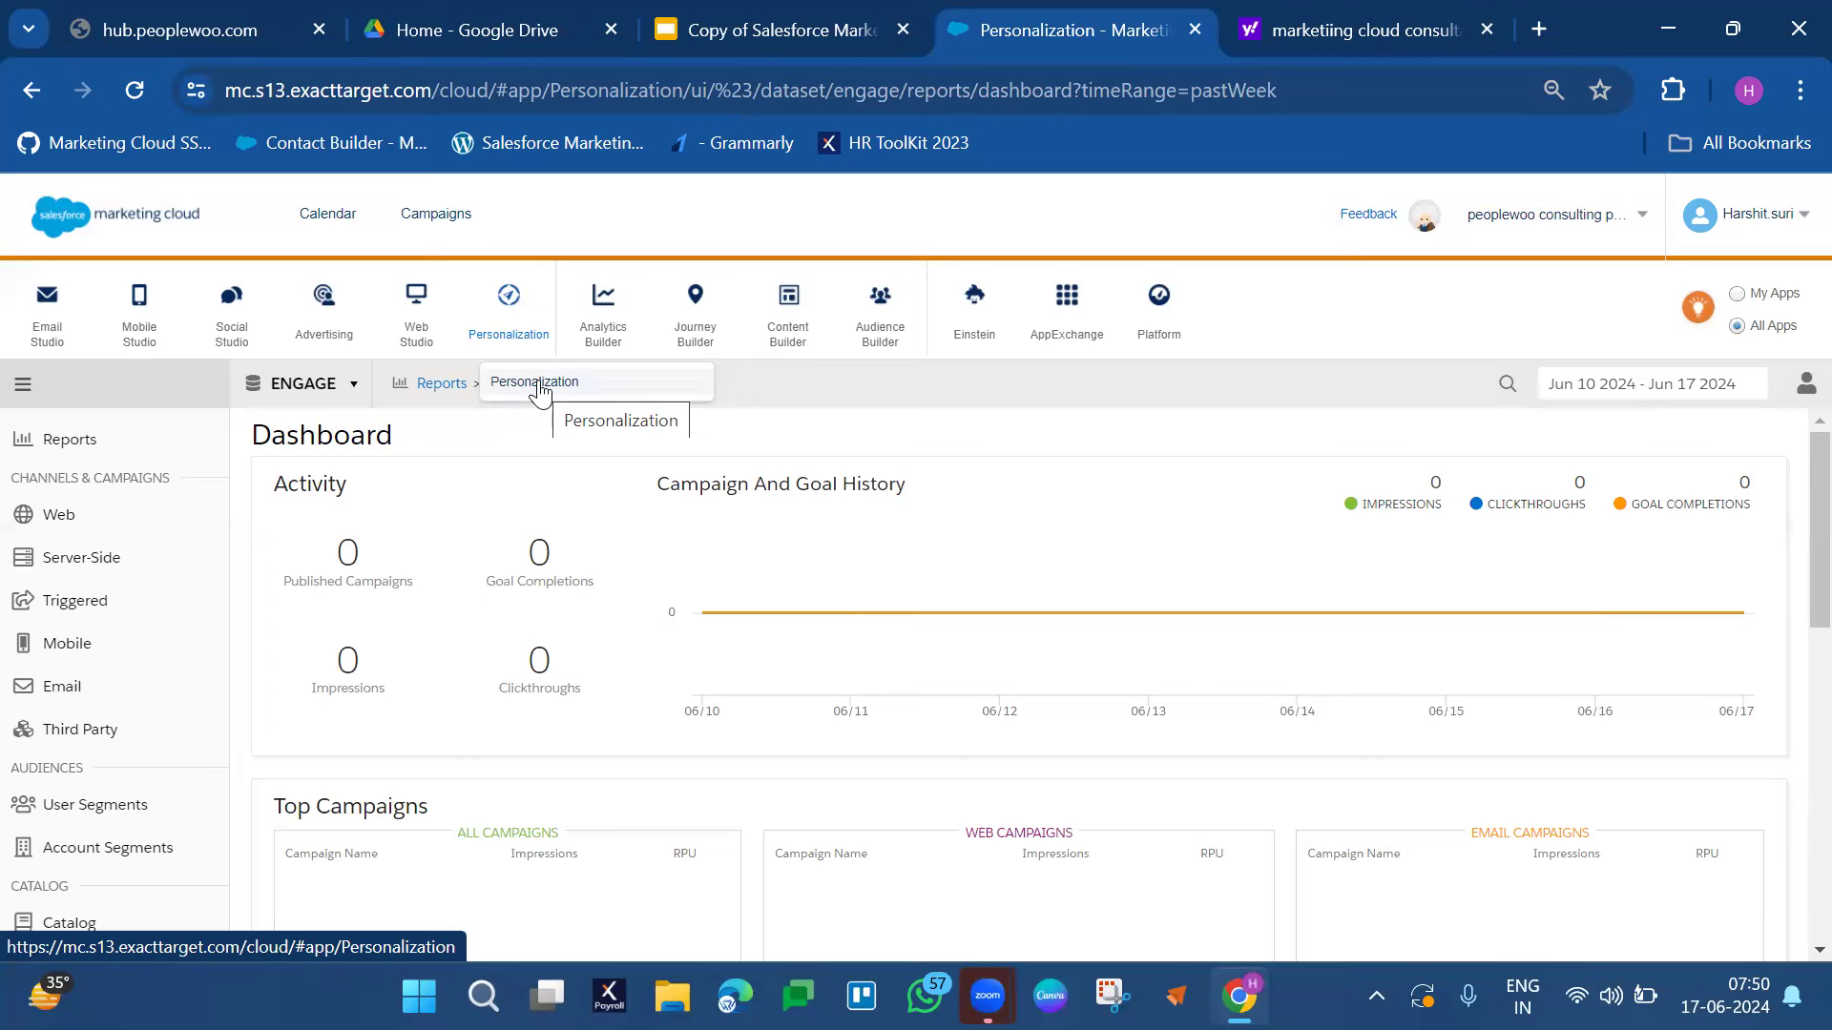
click(539, 386)
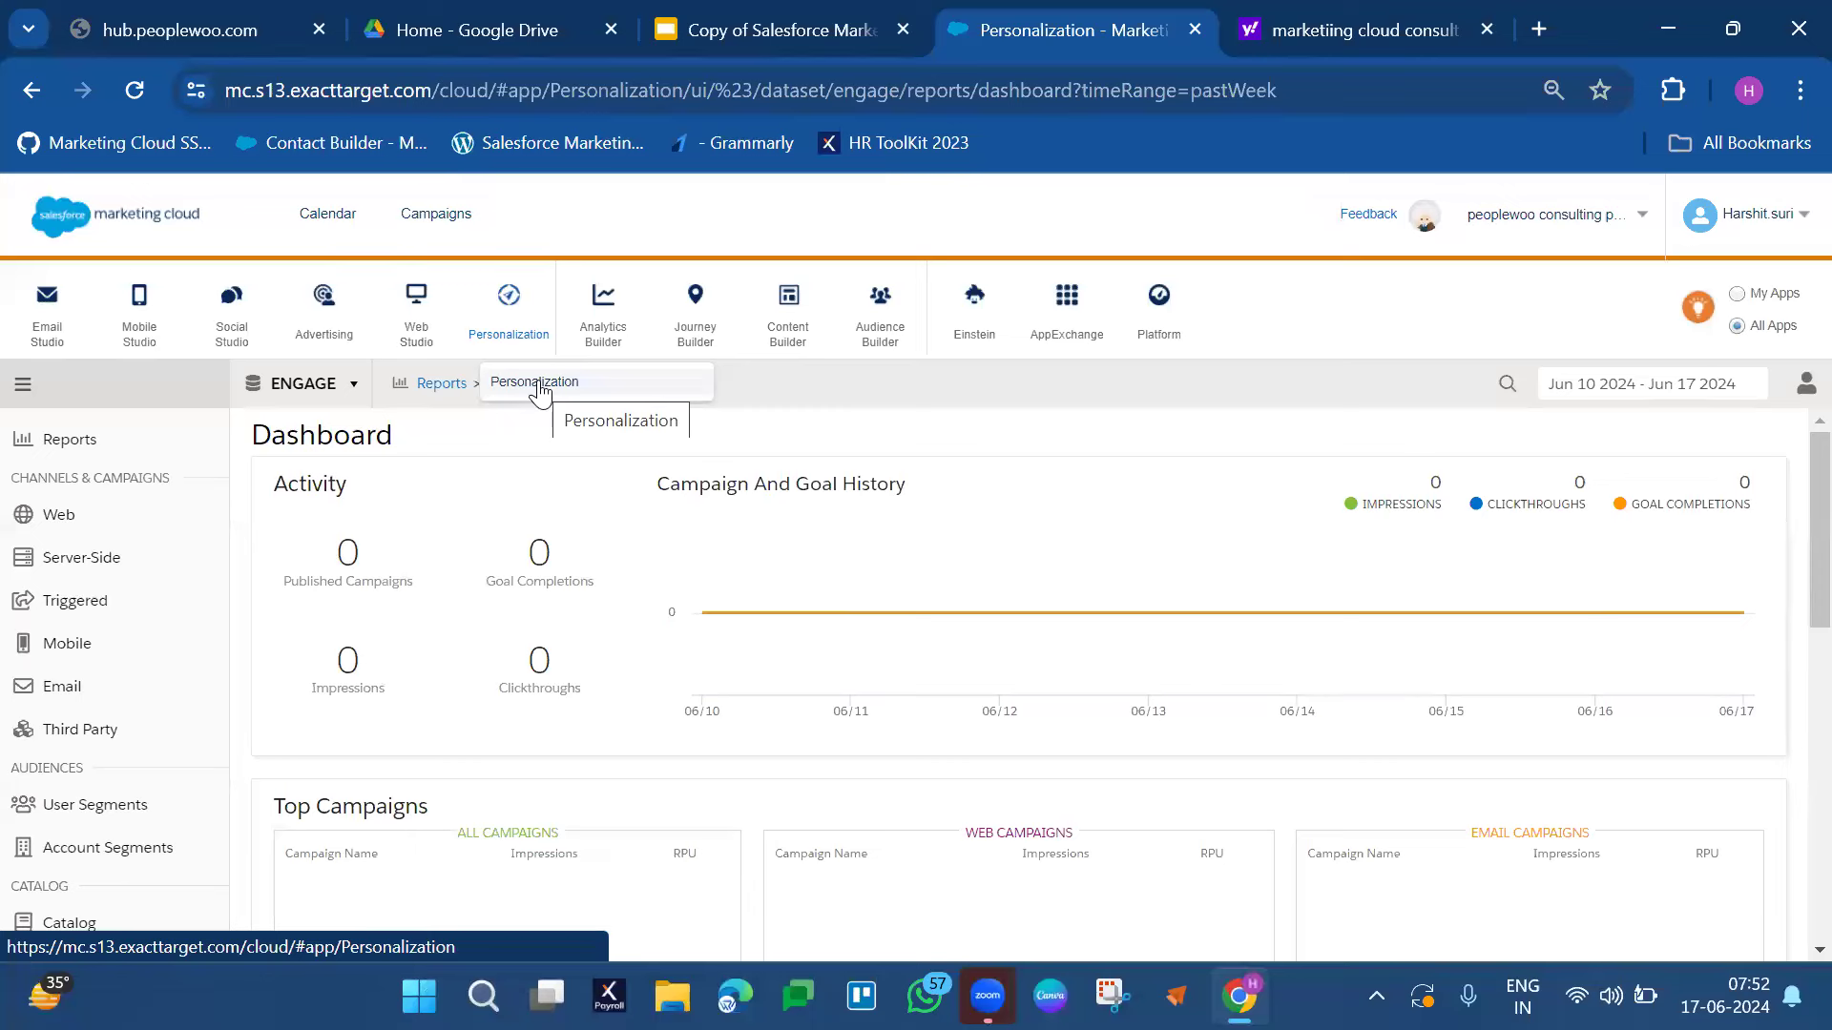
- Open the Email app from Email Studio and reload its page
mouse_move(28, 305)
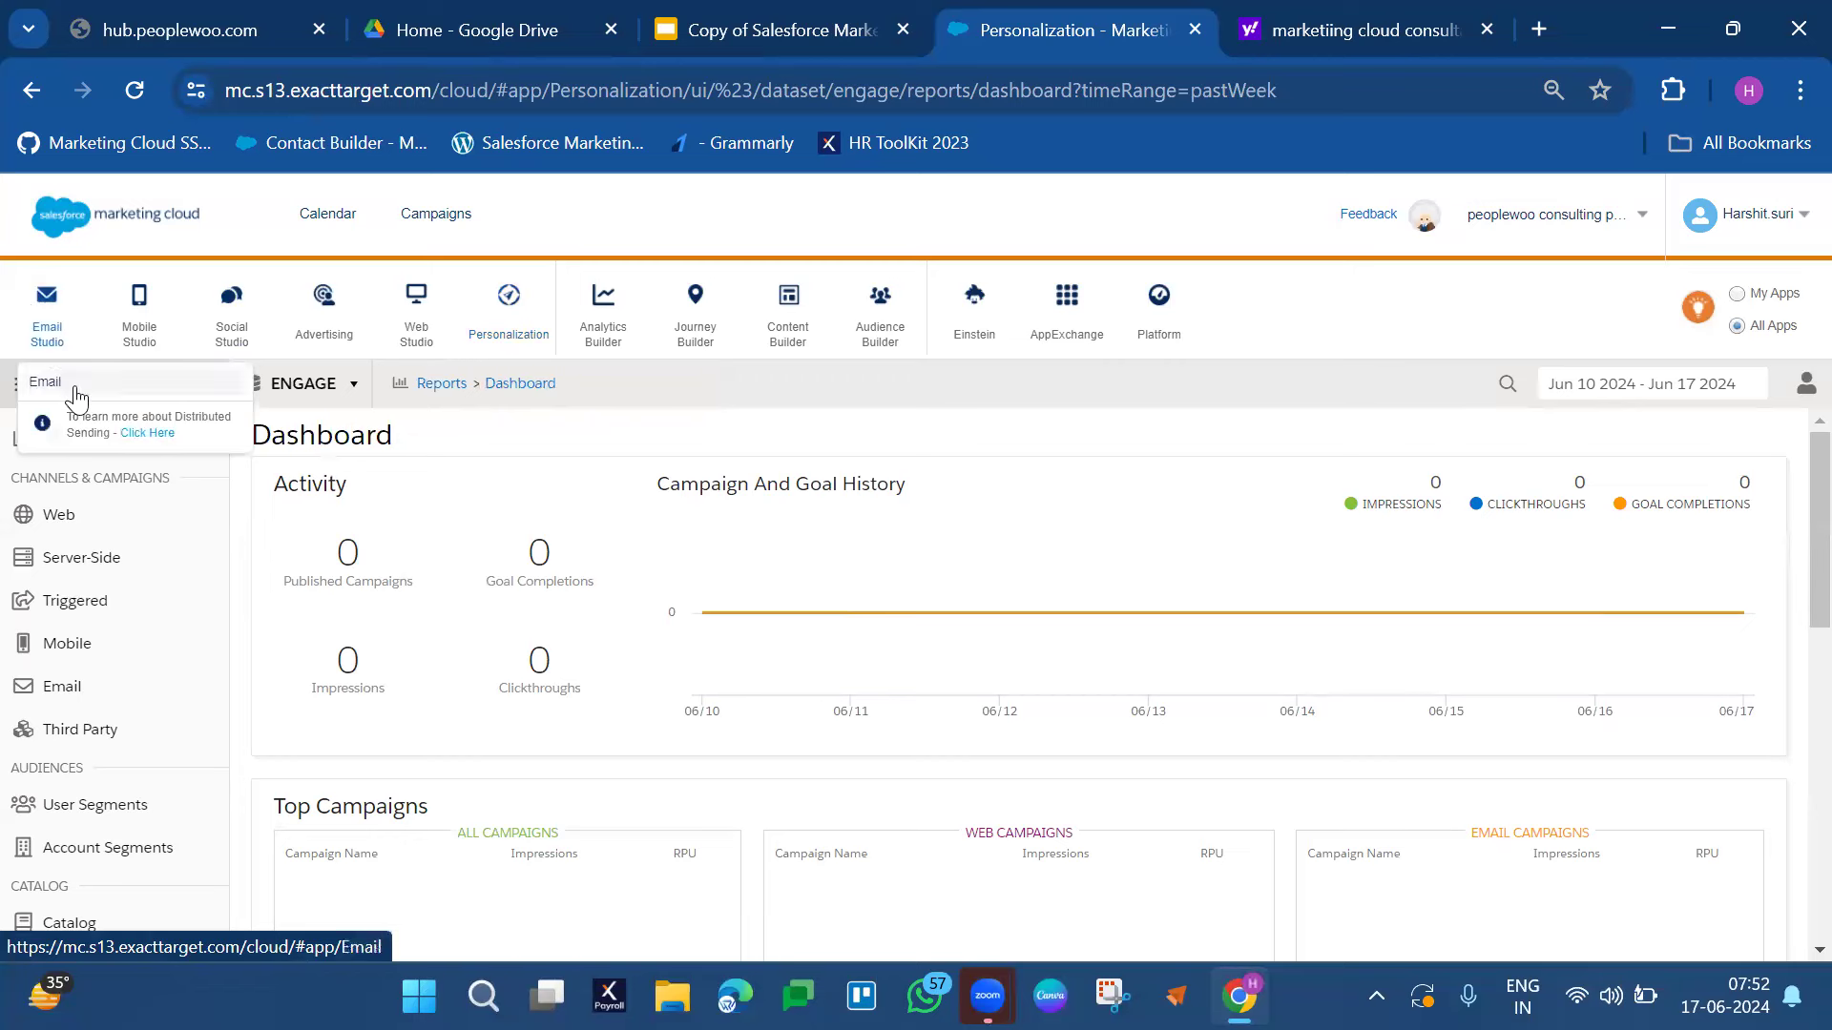
click(73, 395)
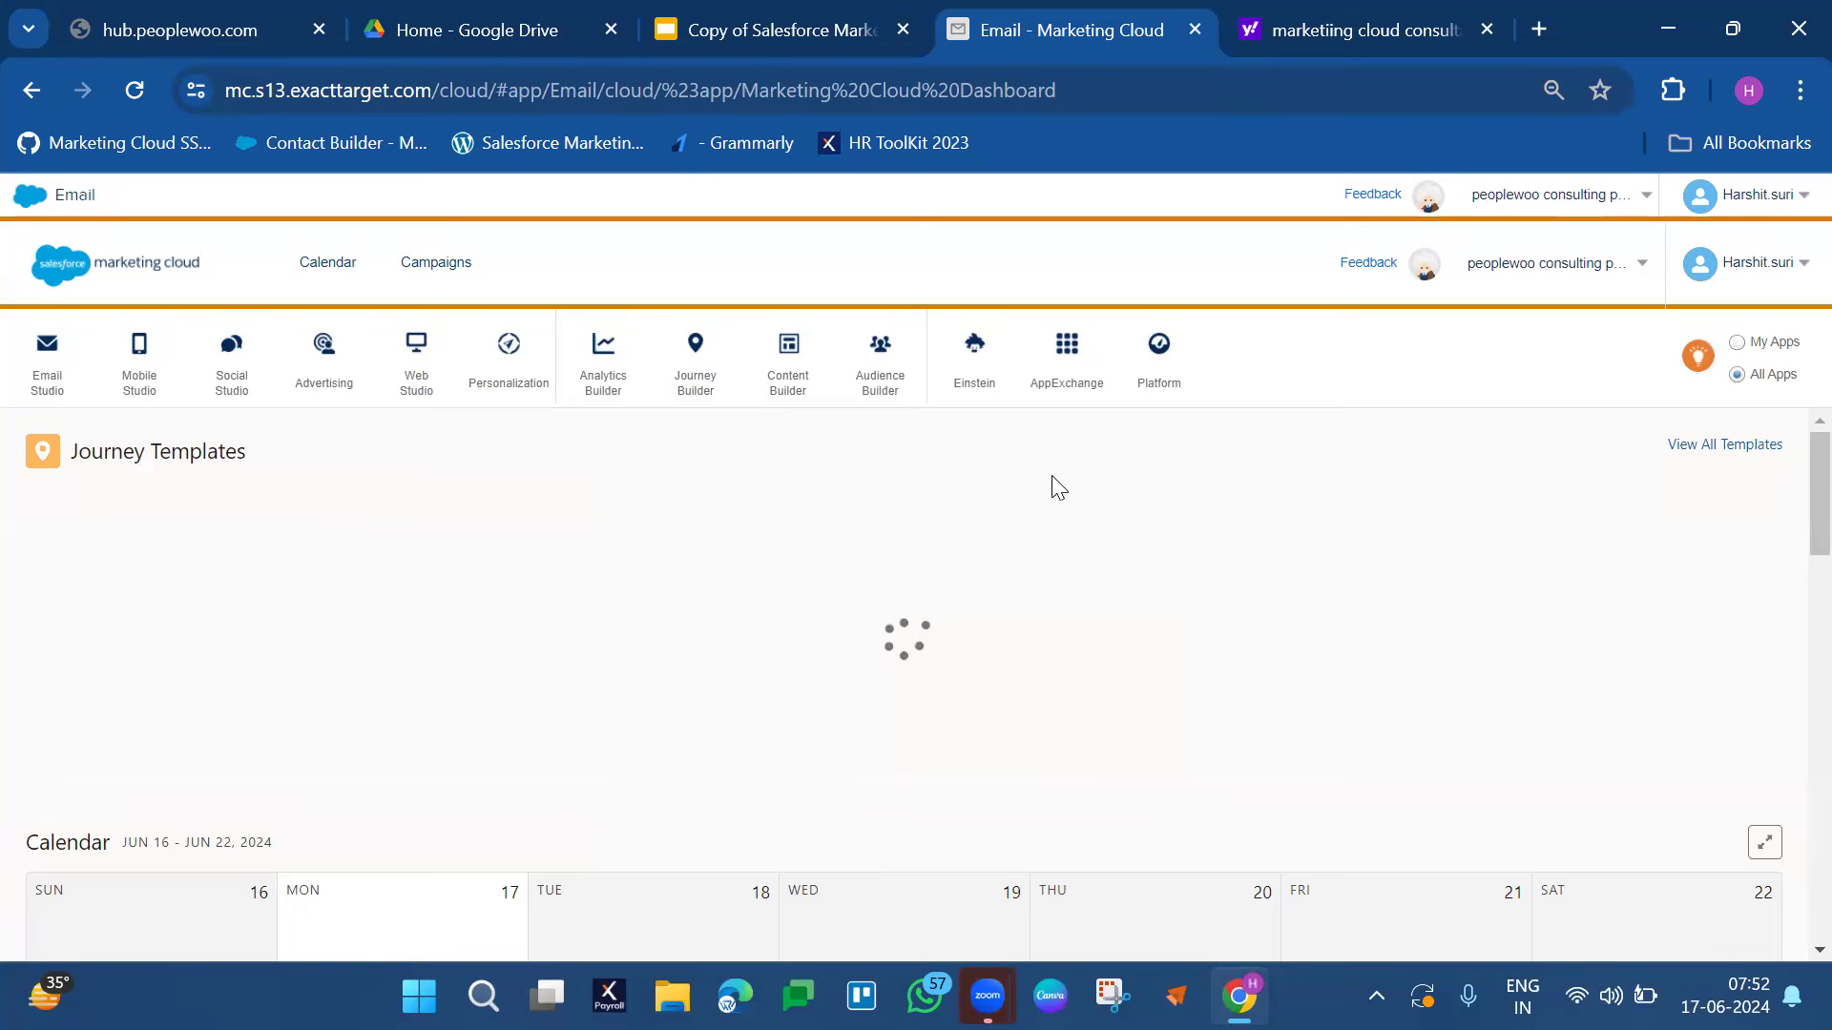
click(135, 88)
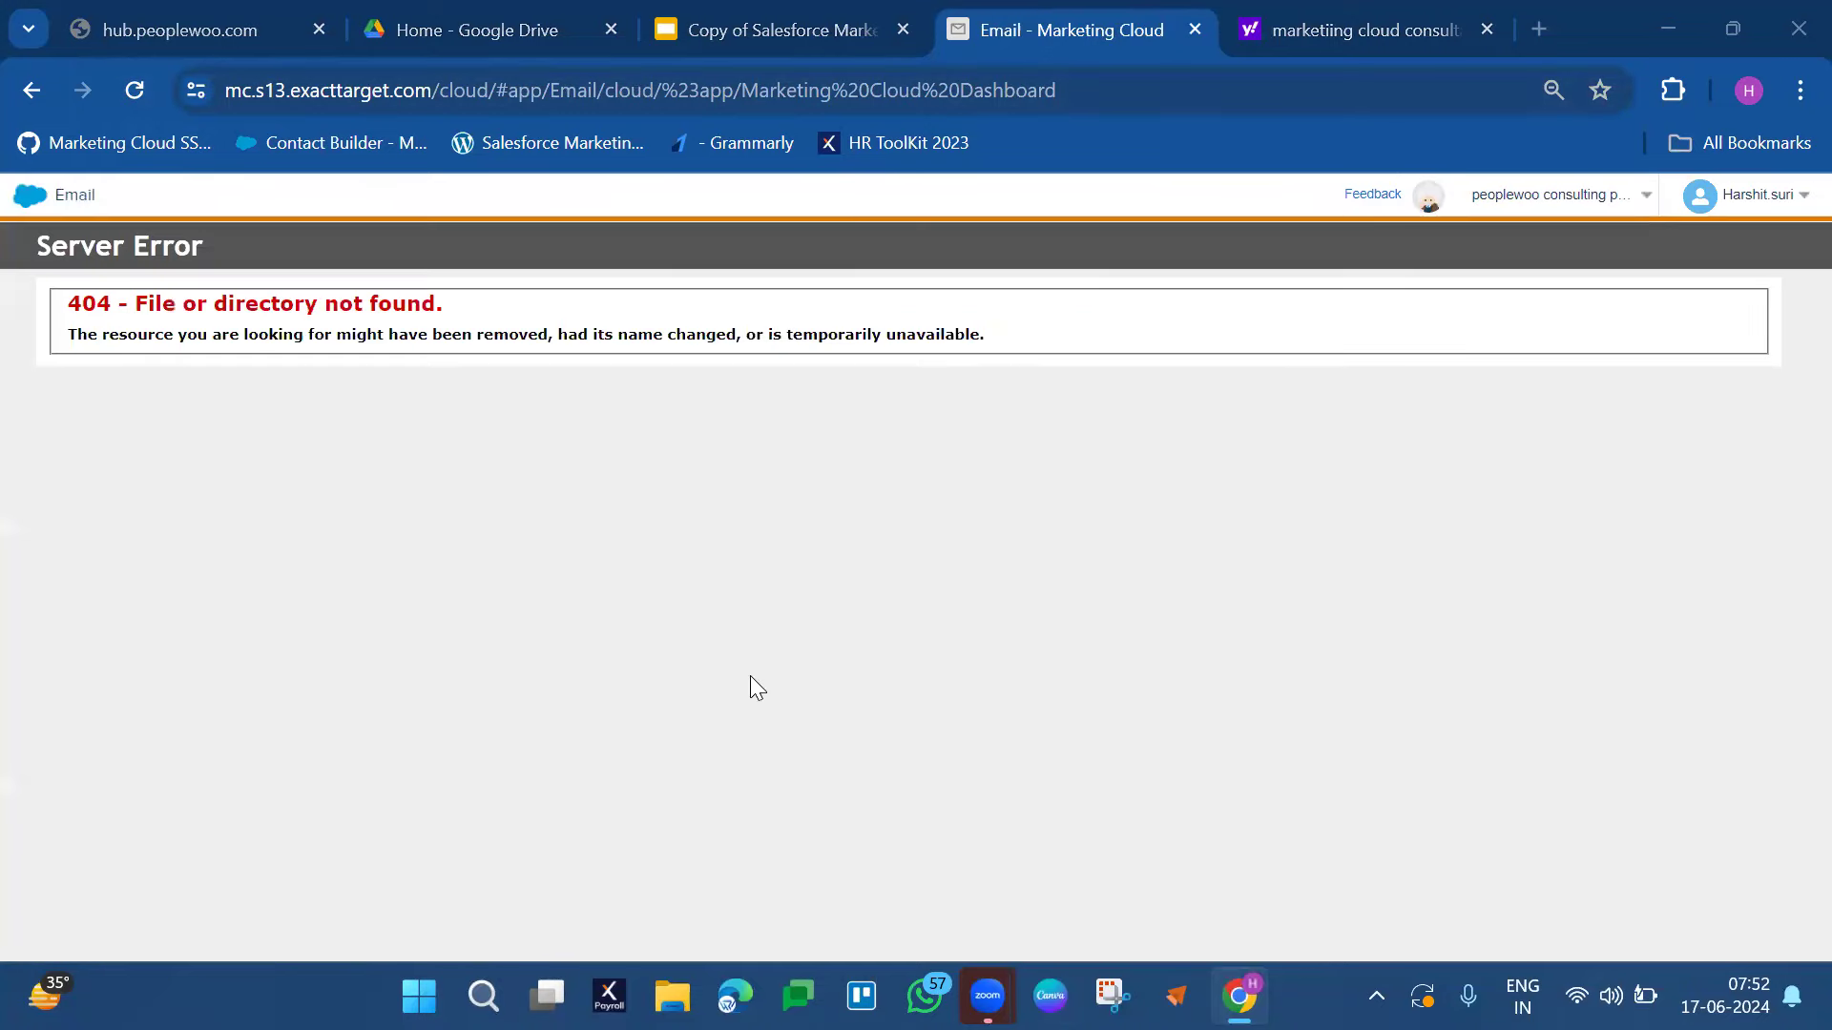
- Switch the Email app to the Peoplewoo Skills business unit
mouse_move(286, 298)
mouse_move(1516, 200)
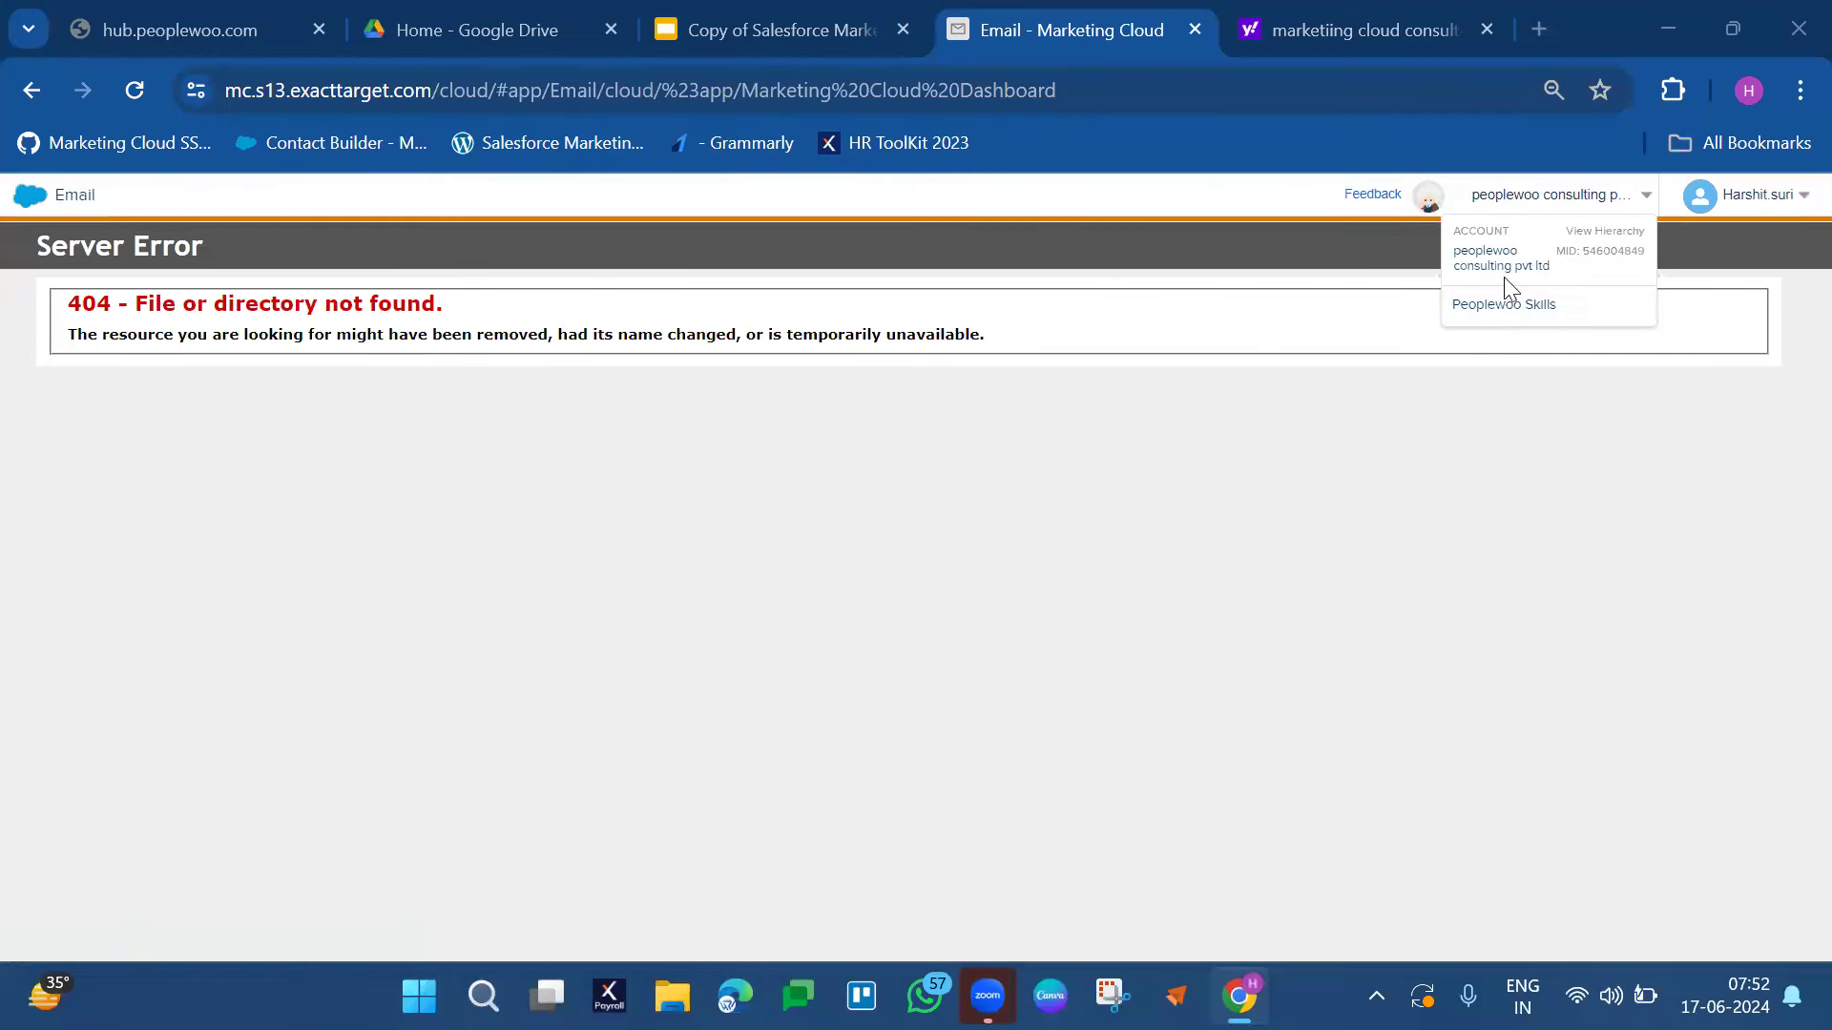
click(1494, 307)
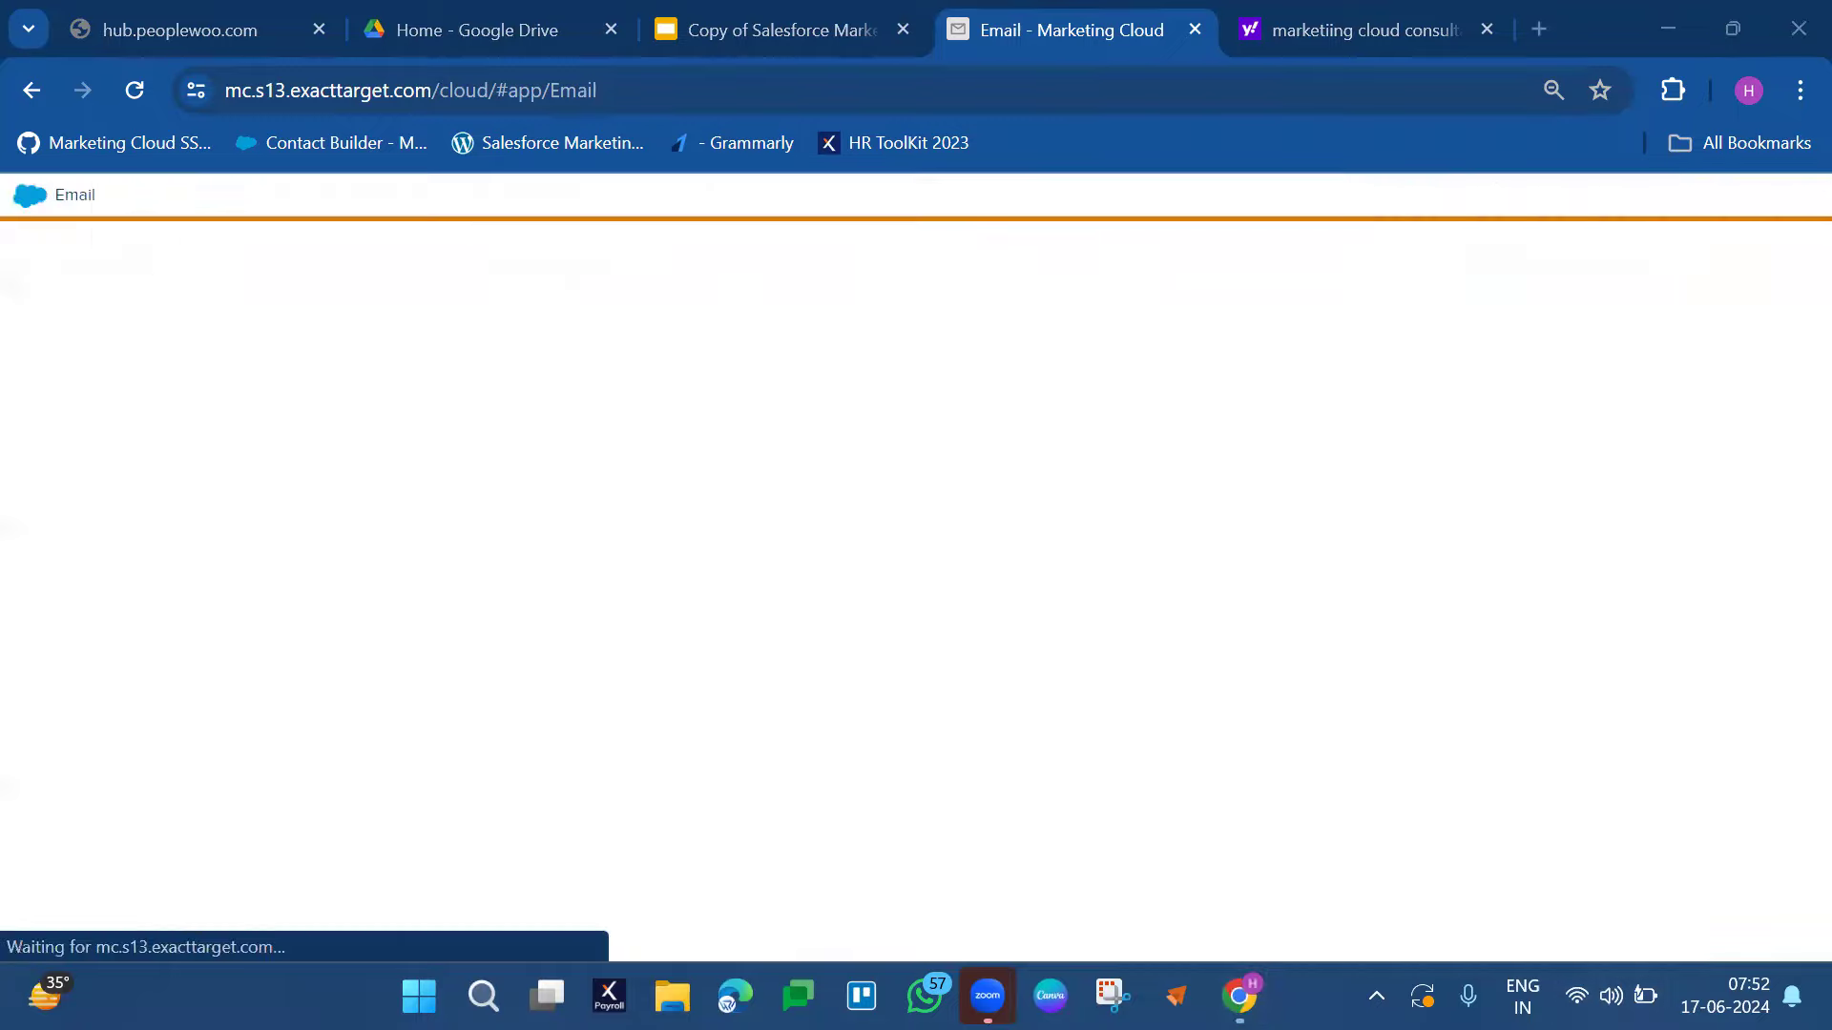
click(1611, 995)
key(Tab)
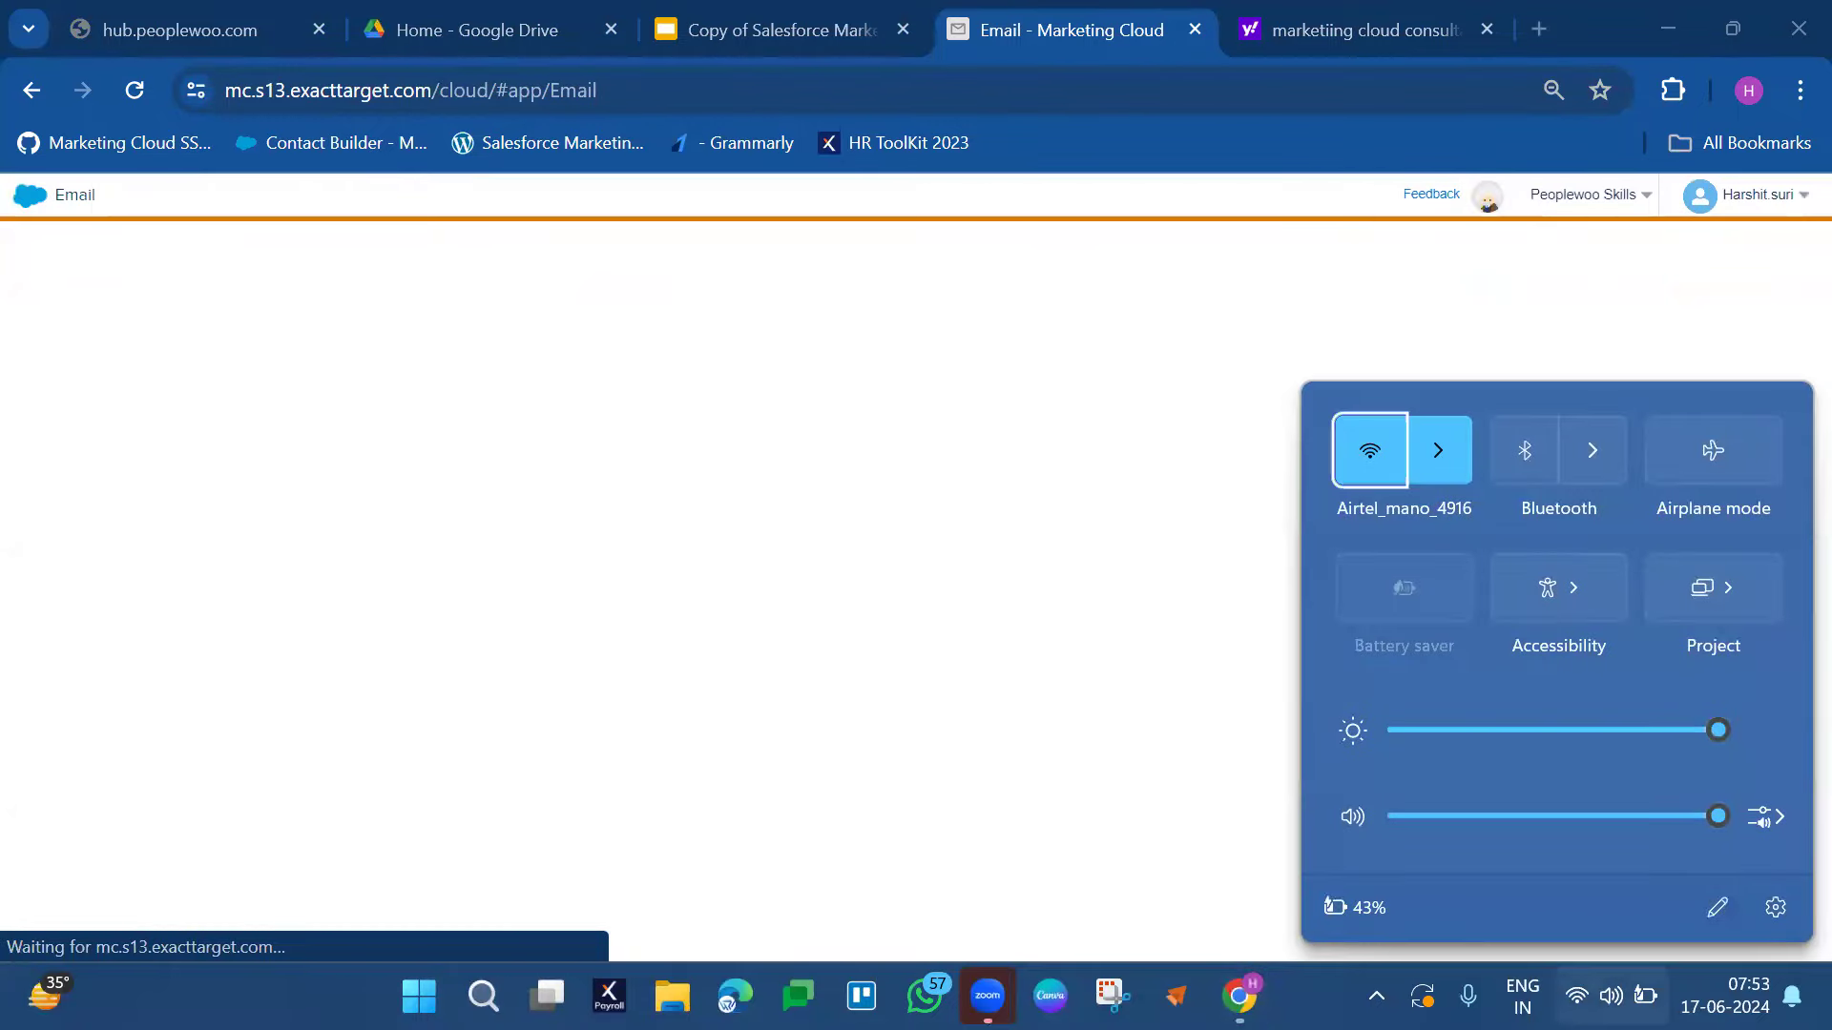
key(Escape)
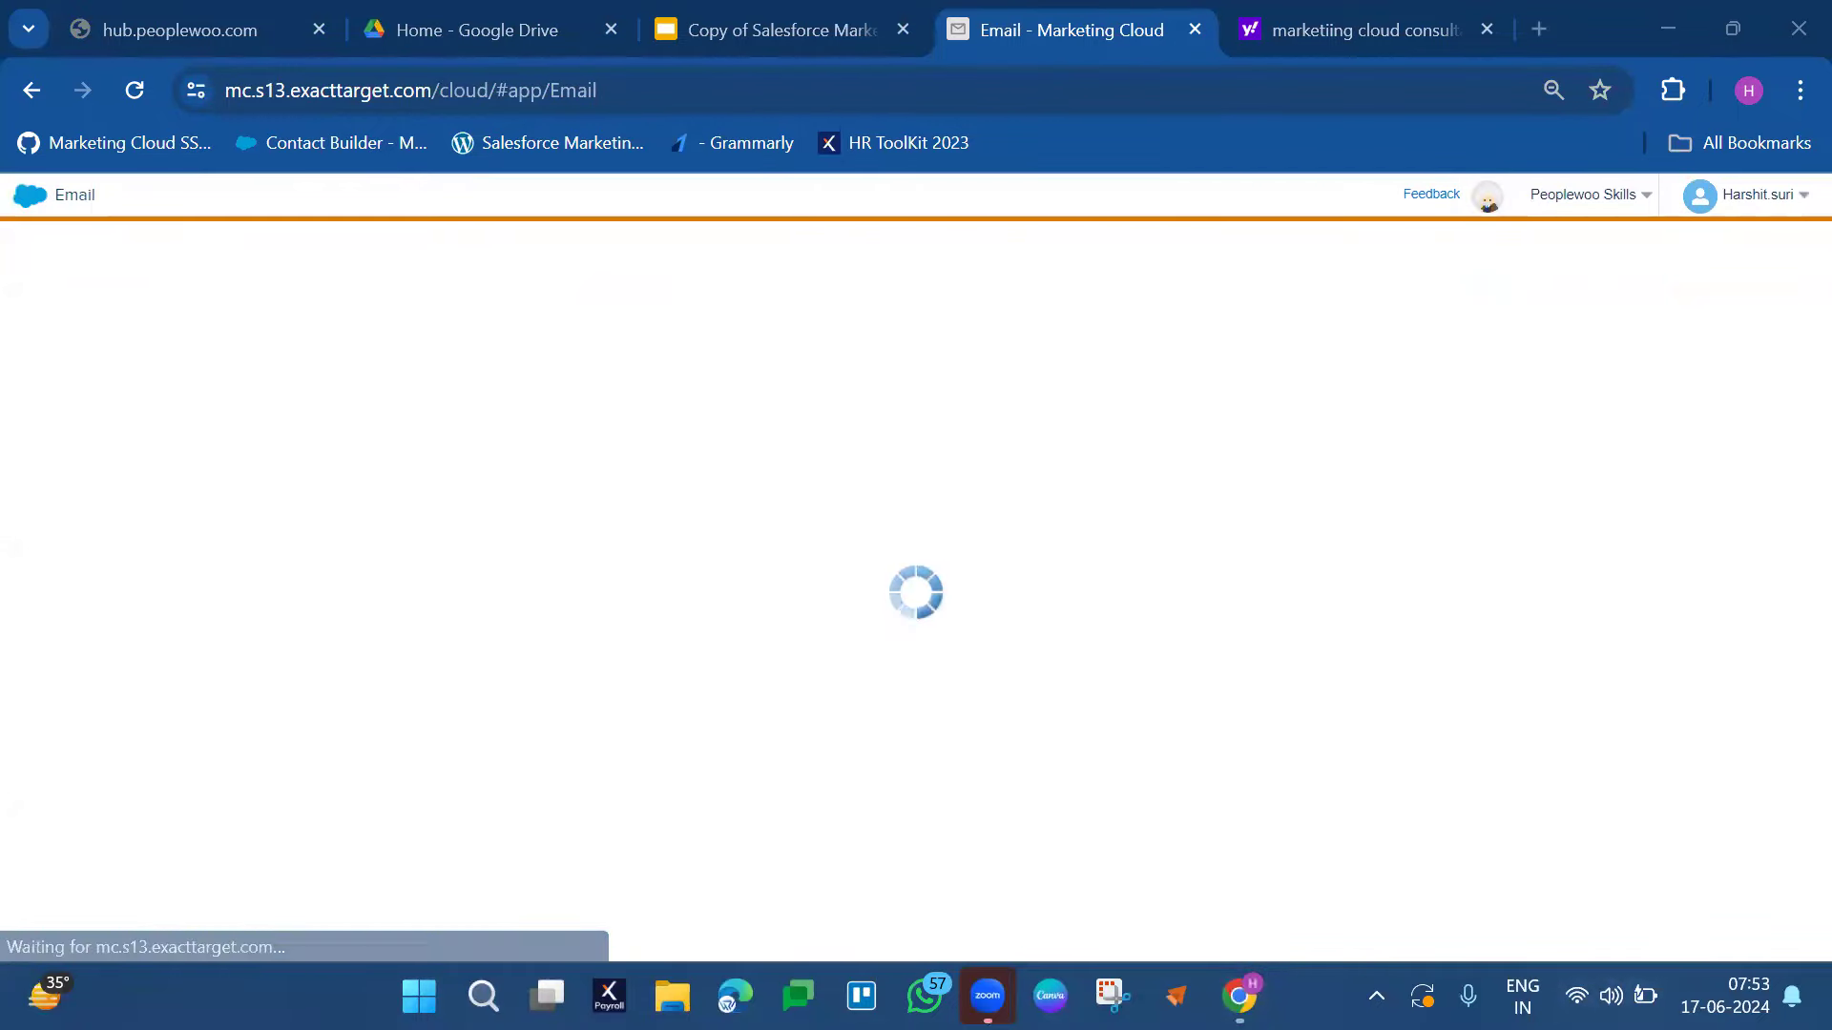
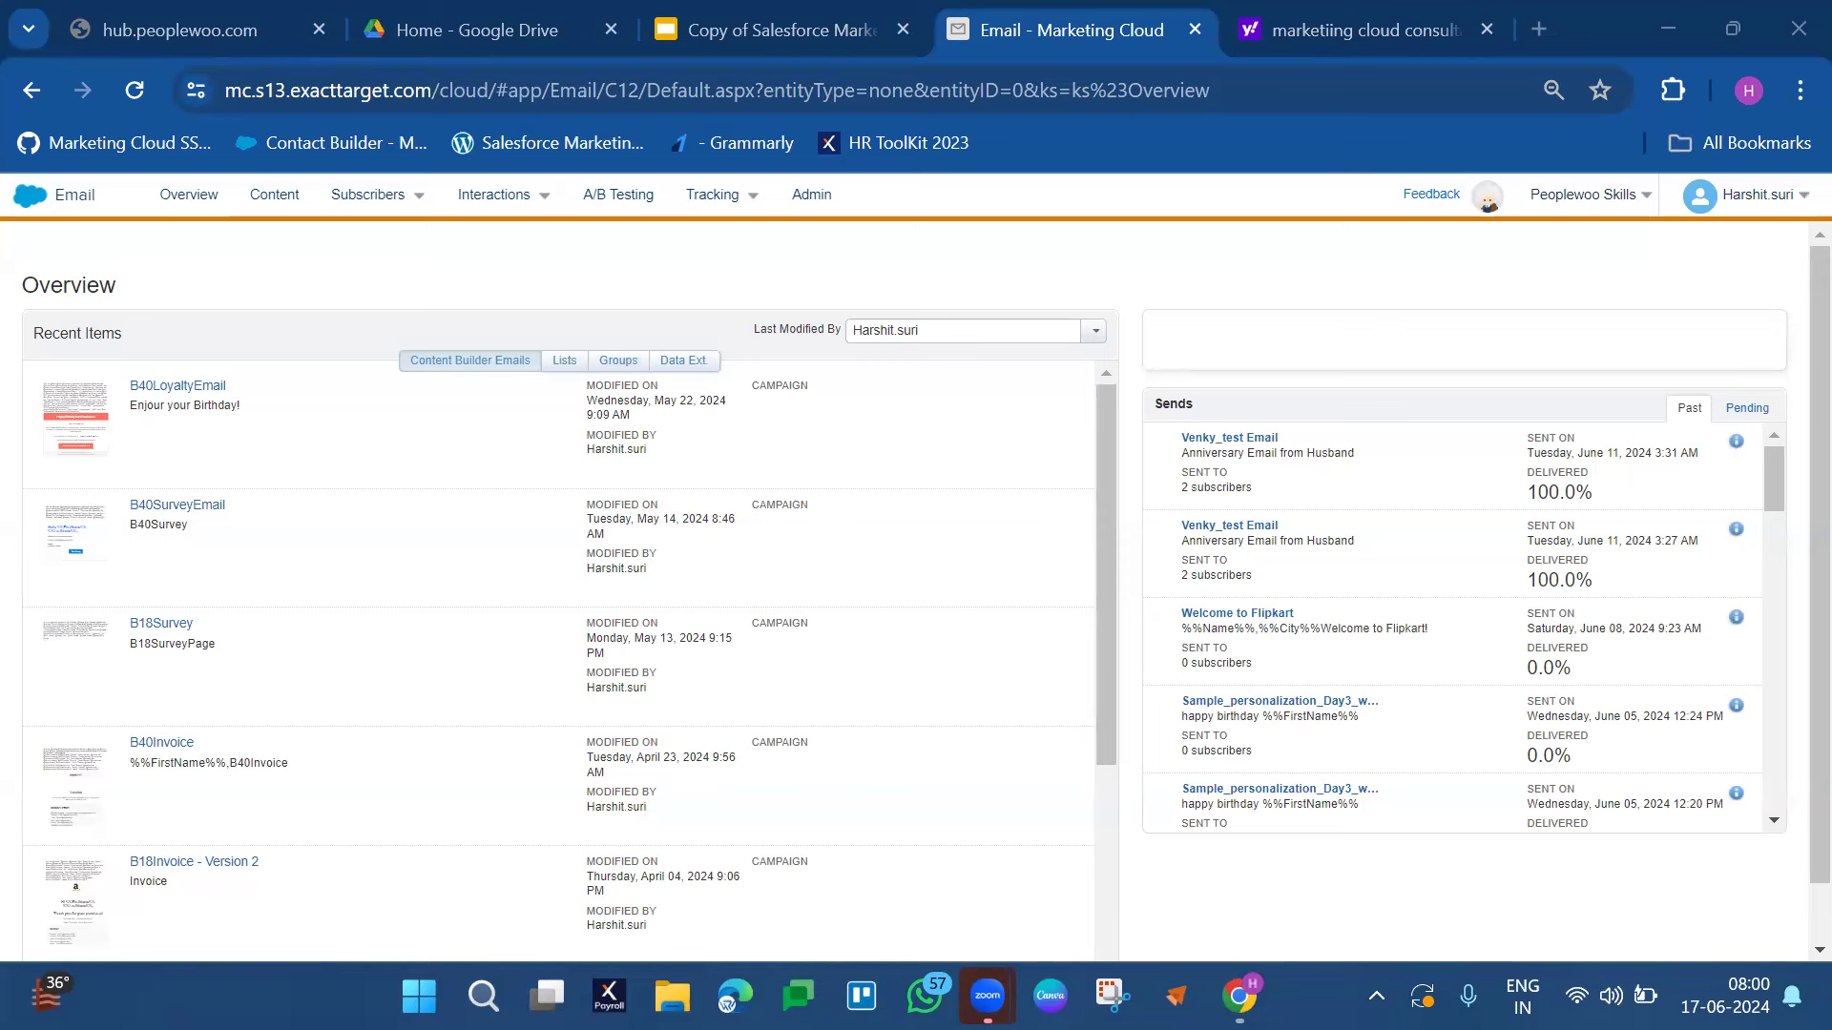
mouse_move(988, 995)
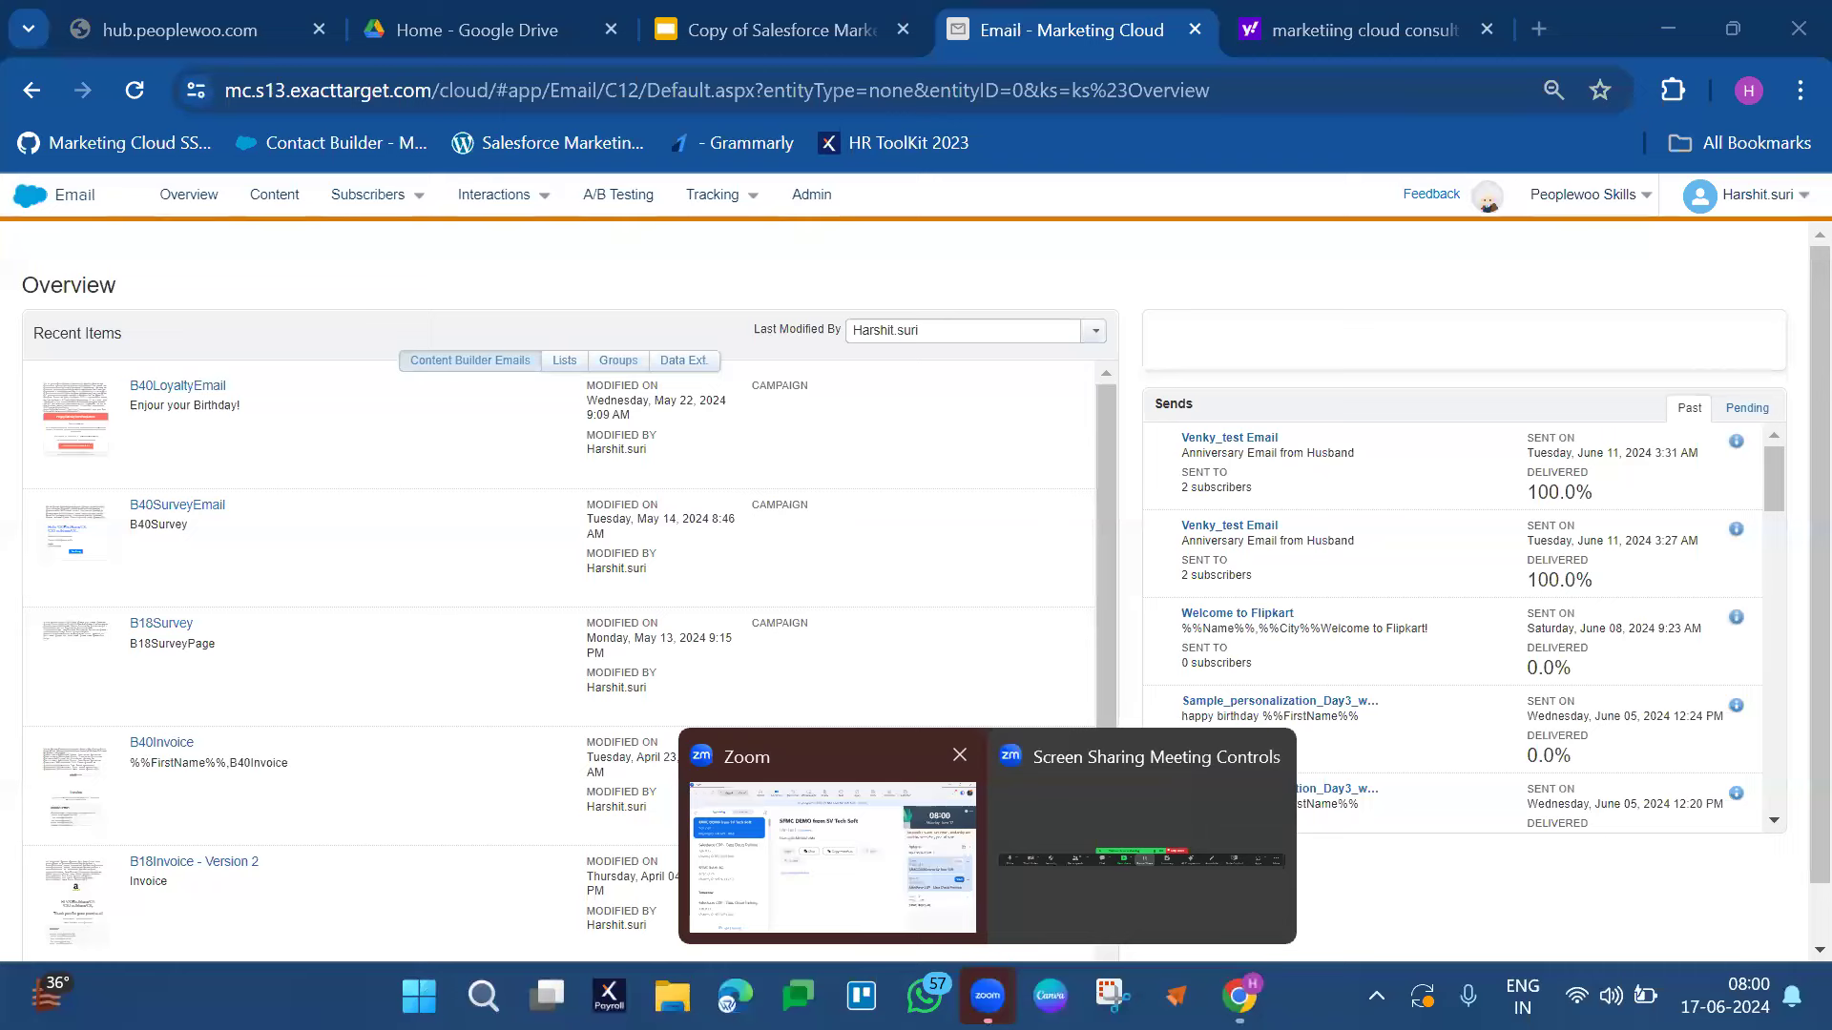
click(987, 995)
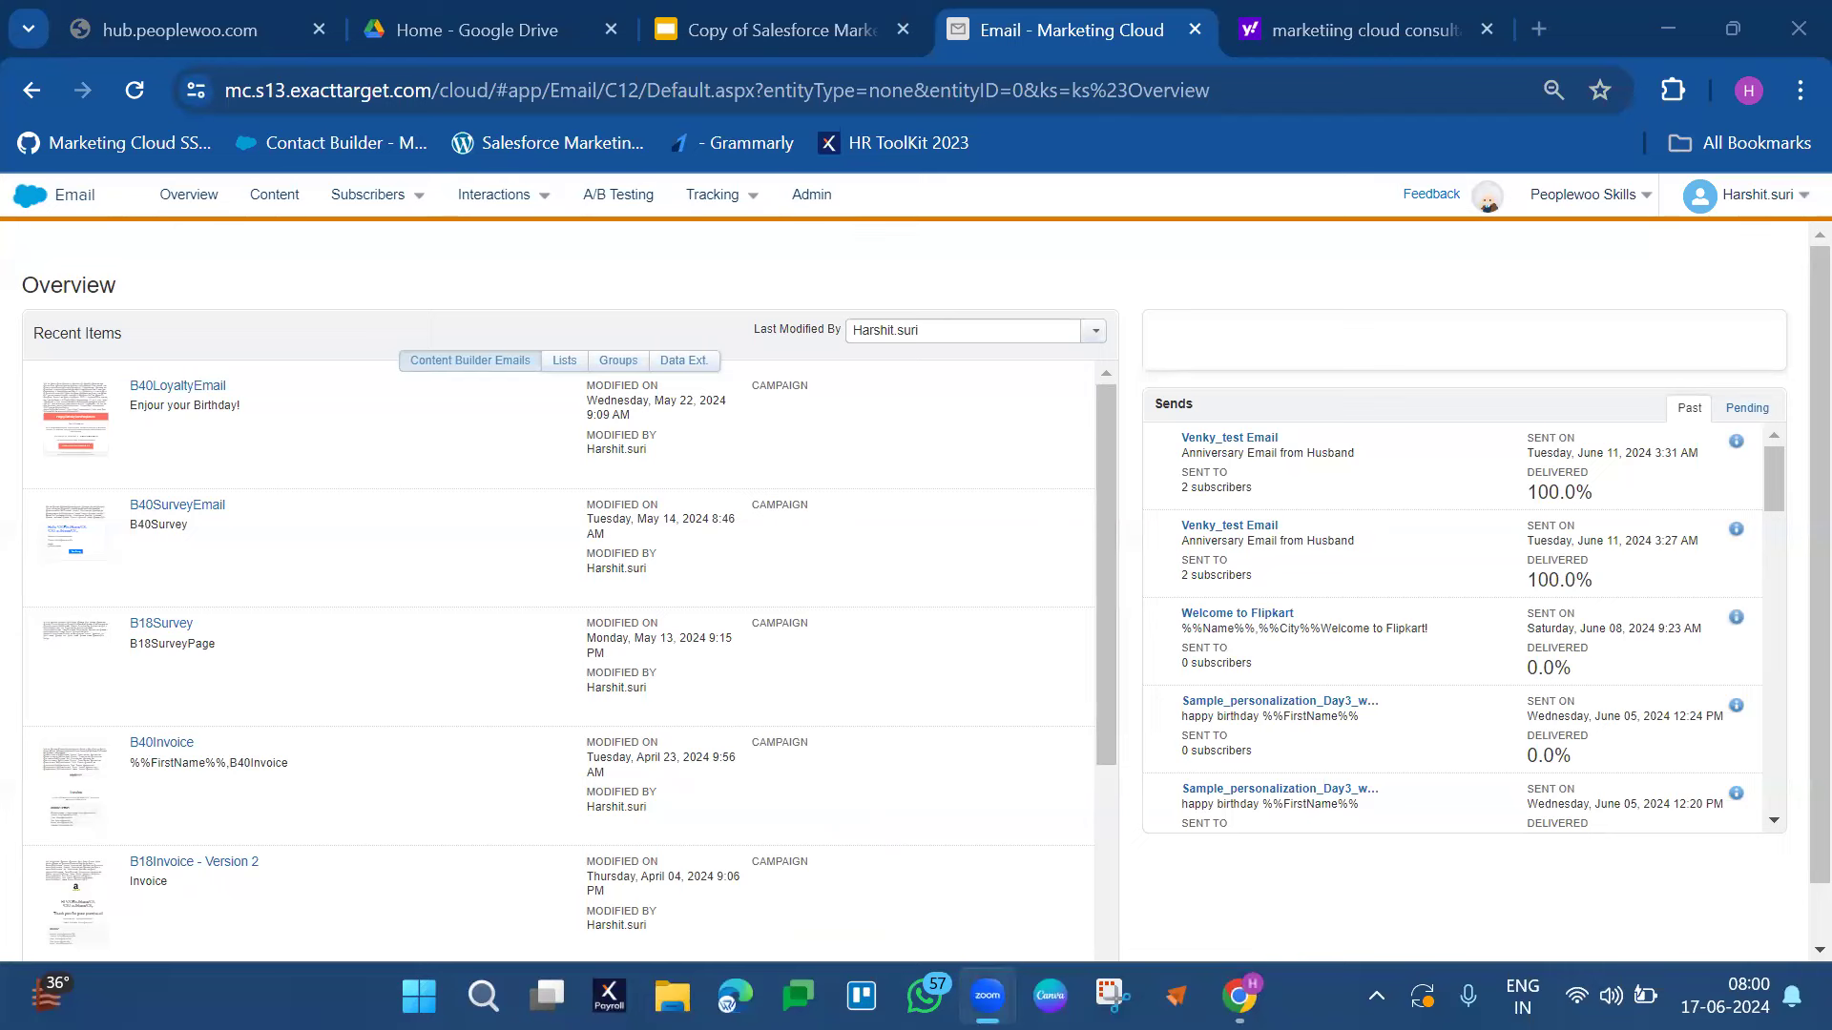
click(1621, 29)
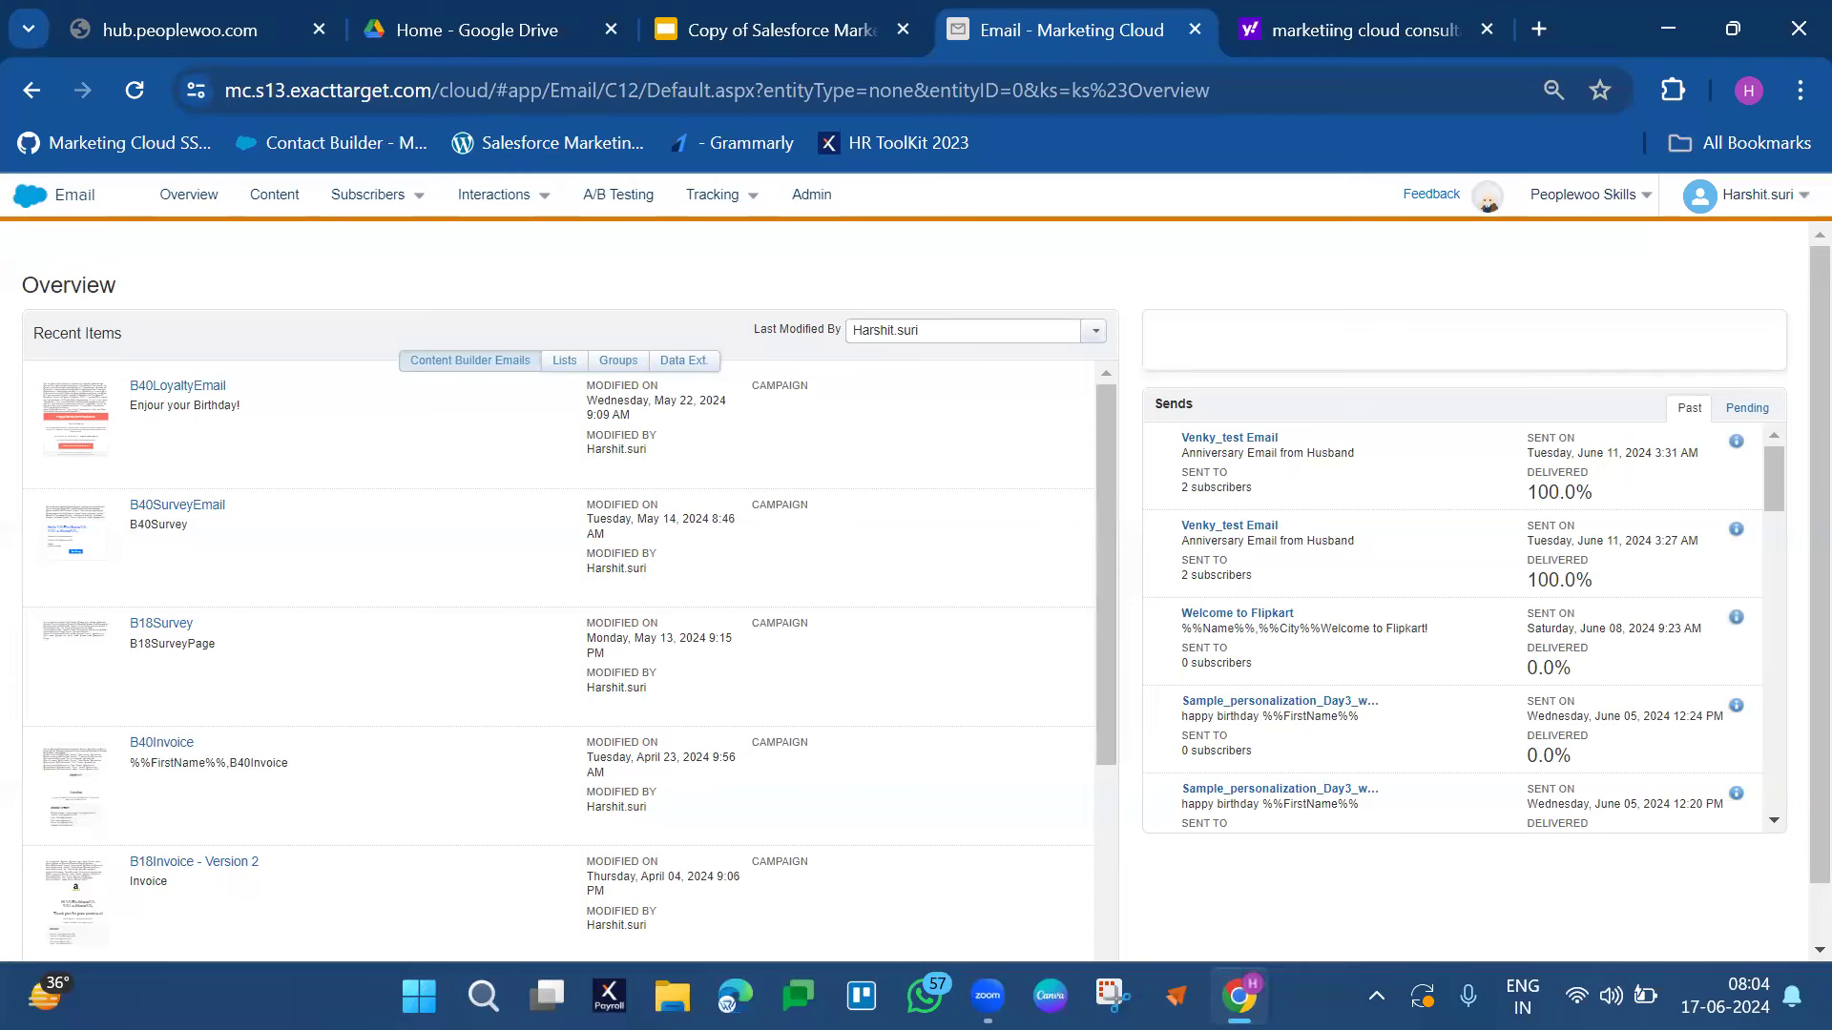
mouse_move(988, 995)
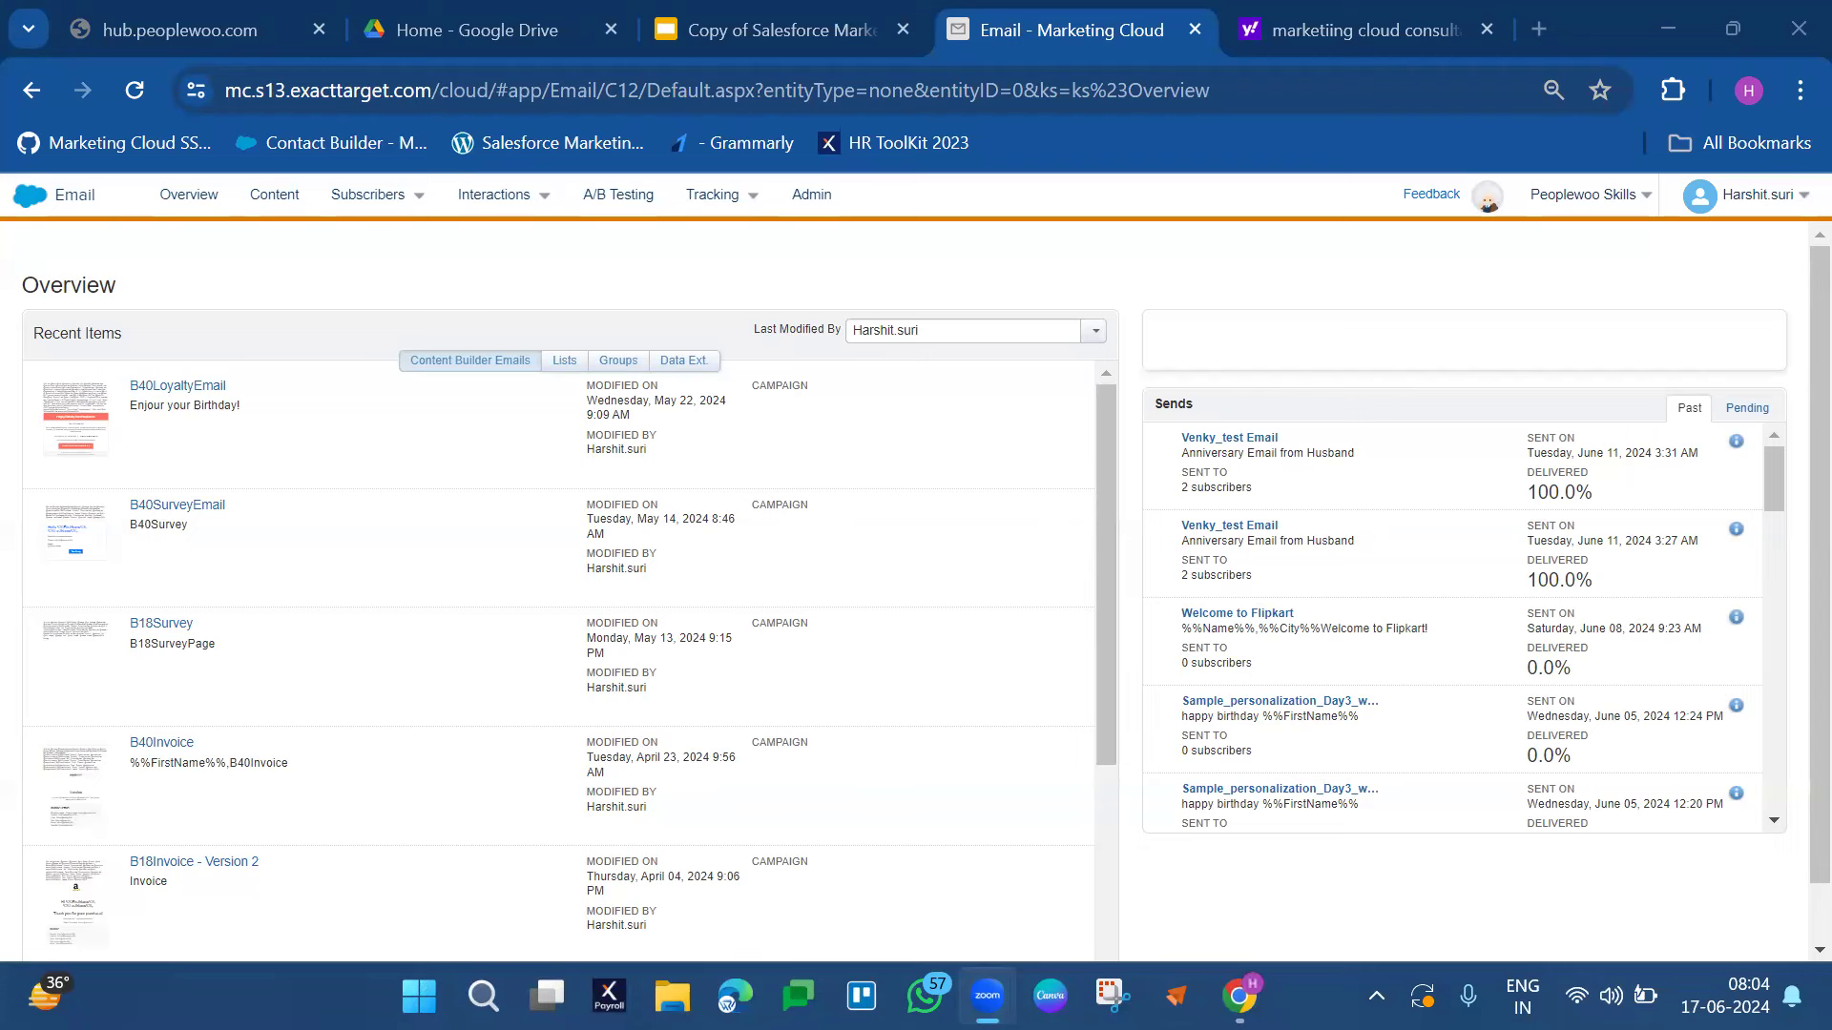
click(1465, 111)
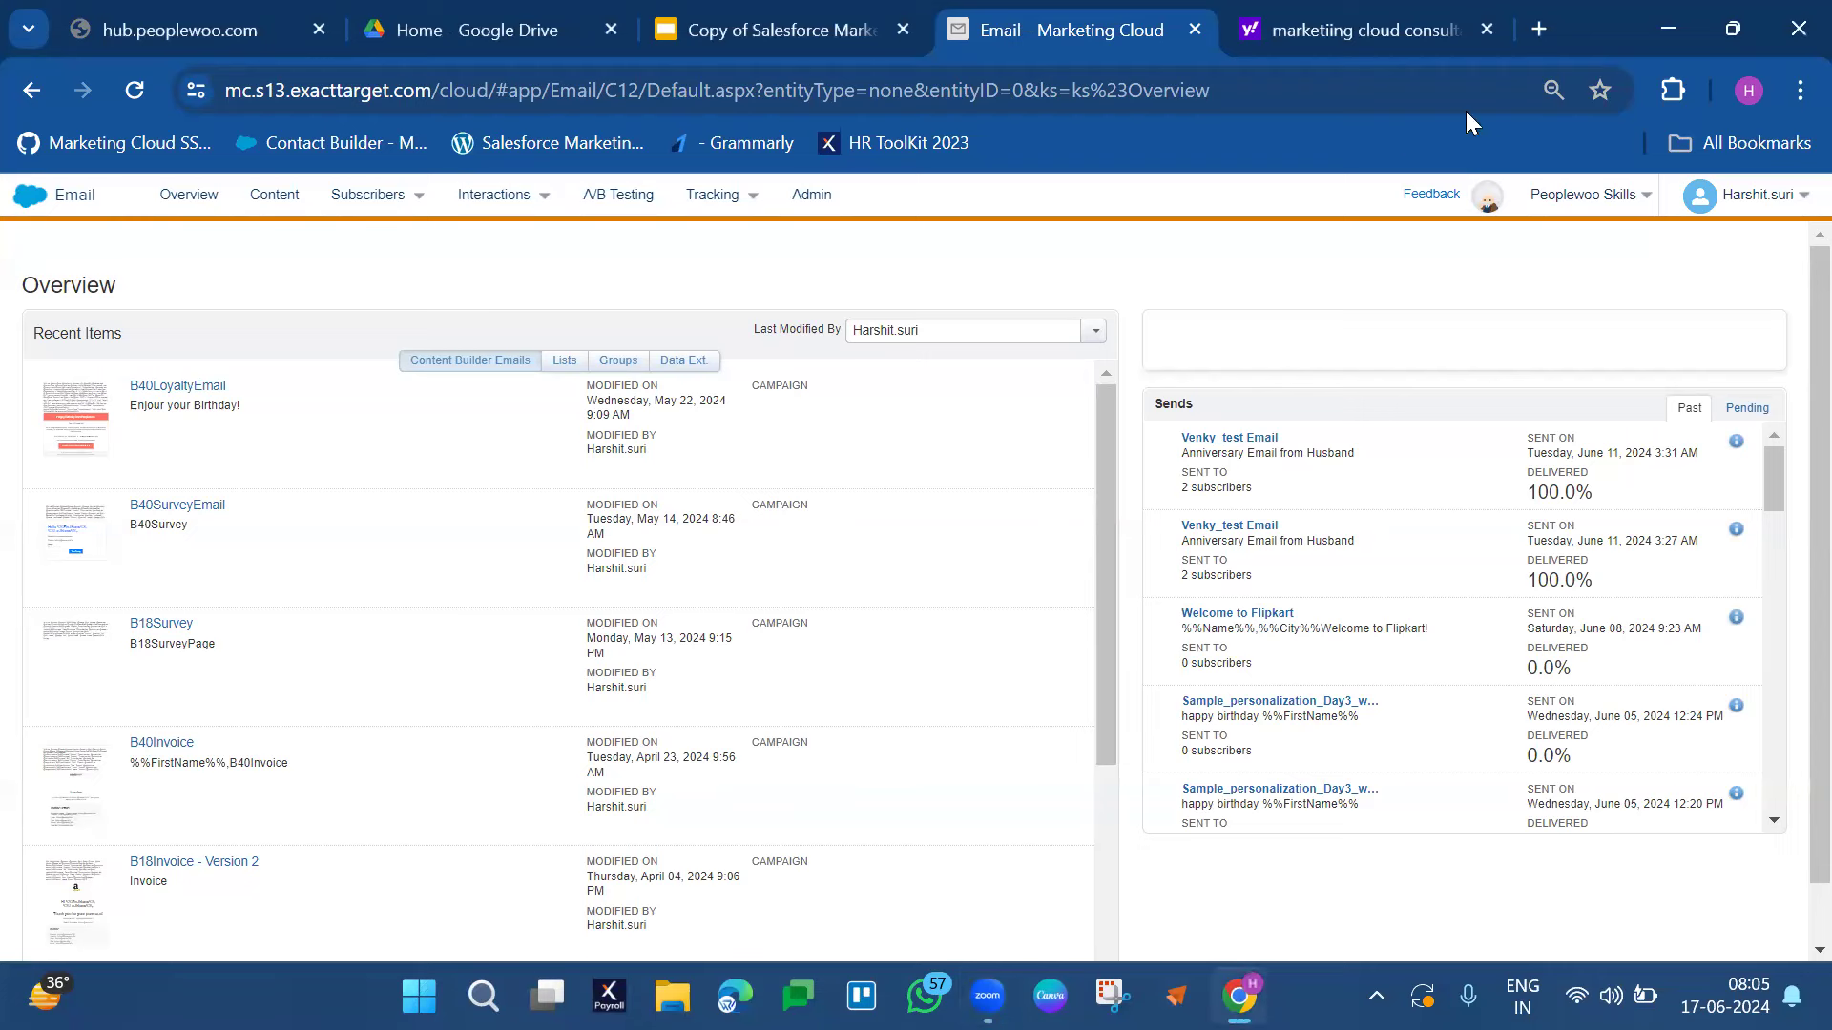
- Open the LinkedIn feed in a new browser tab
click(1538, 30)
text(l)
key(Down)
key(Down)
key(Down)
key(Down)
key(Return)
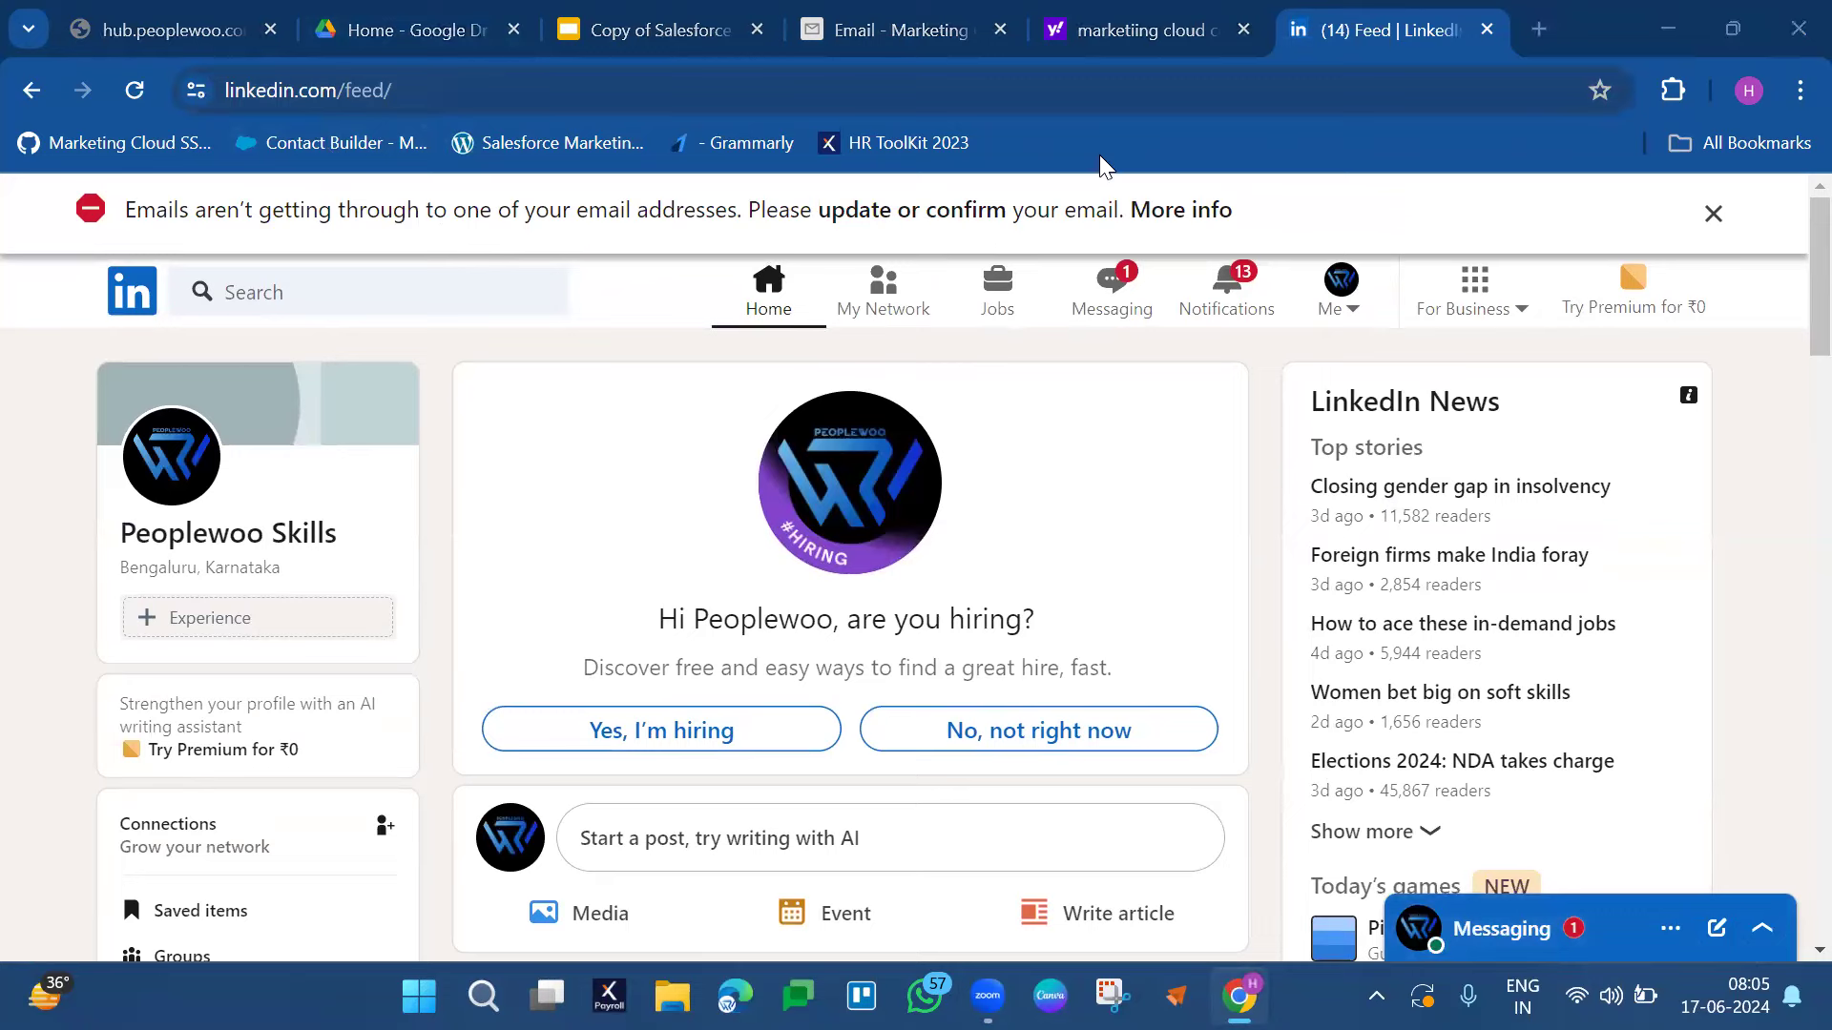
- Search LinkedIn for the instructor by name and open the matching profile page
click(417, 293)
text(h)
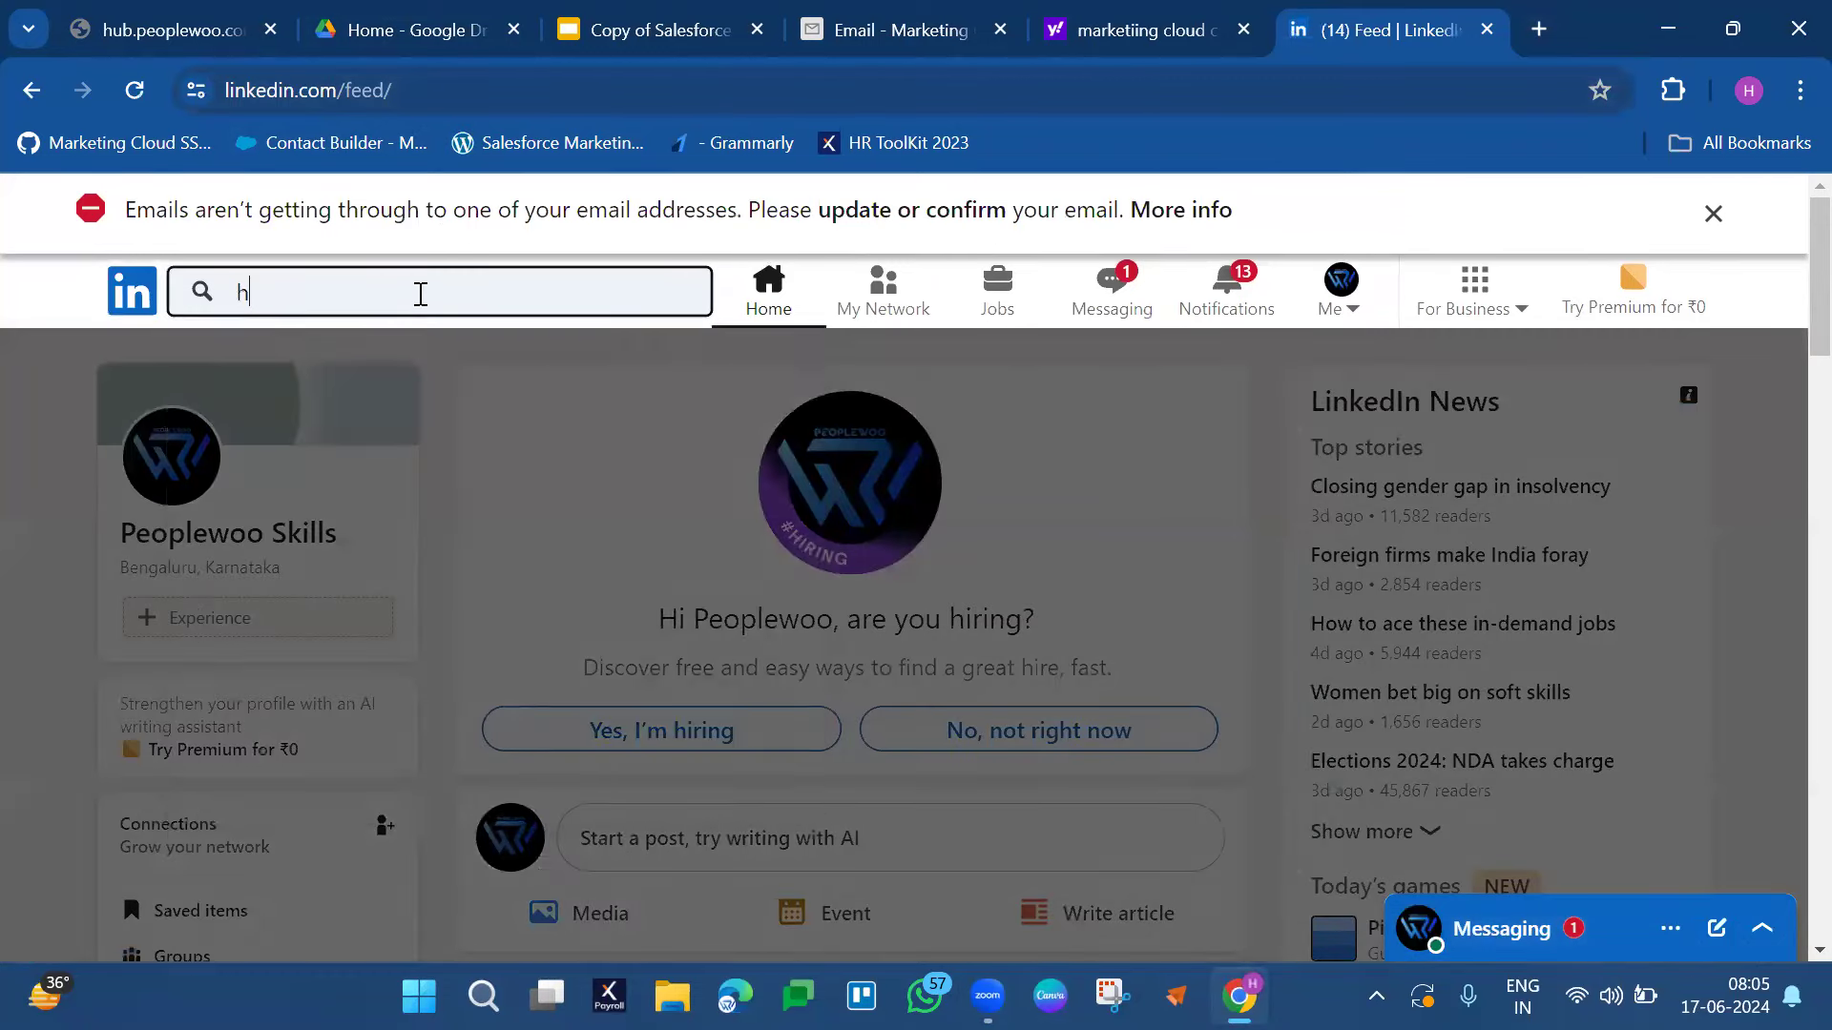
text(ars)
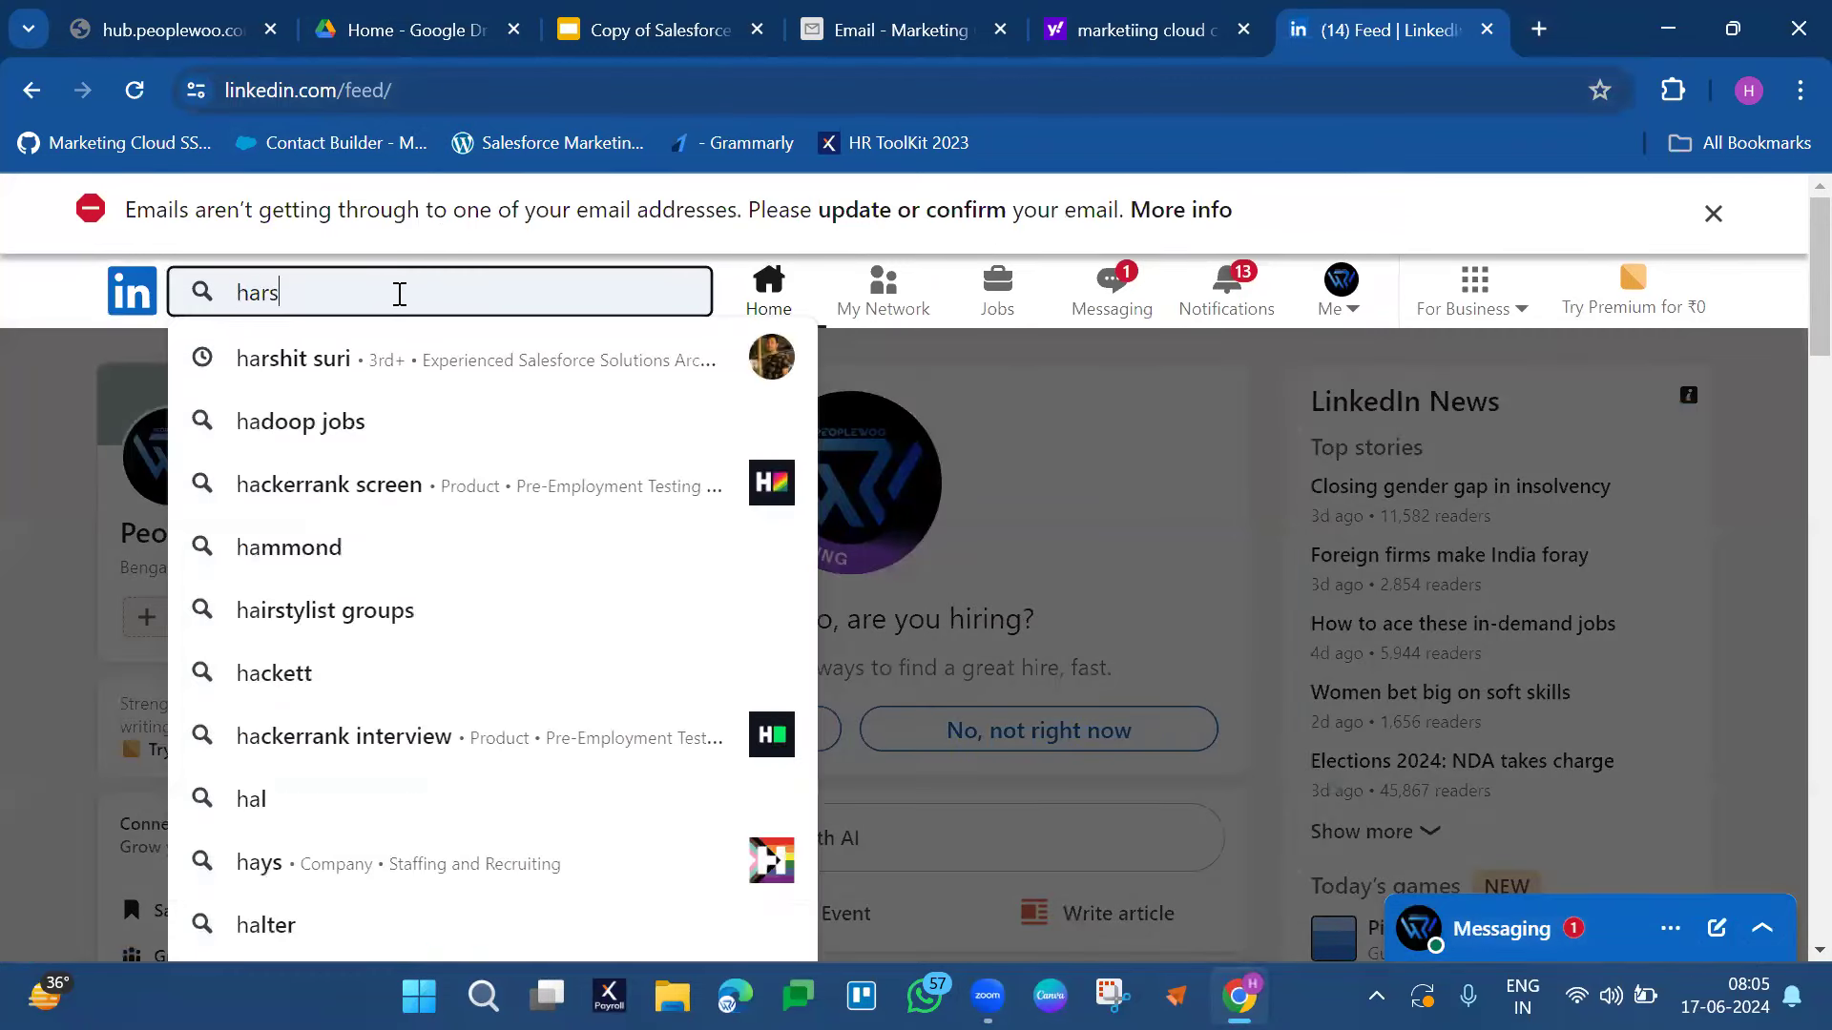
click(402, 376)
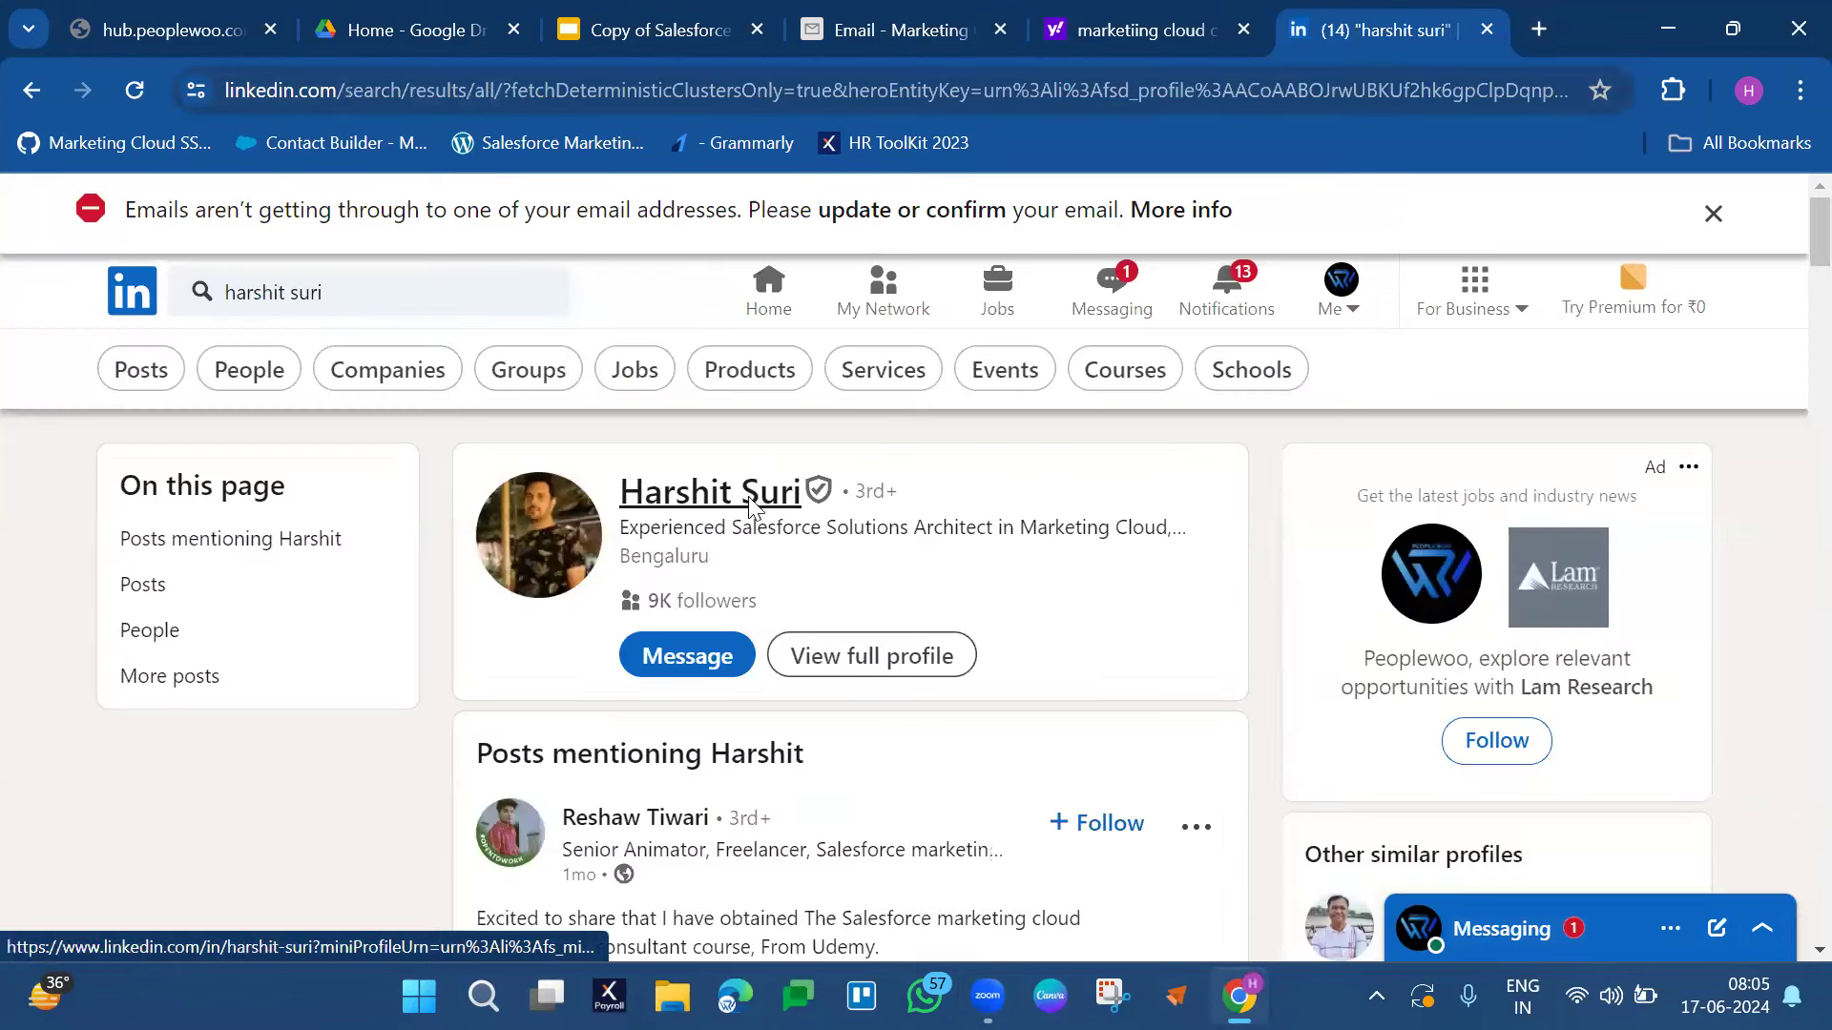
click(753, 500)
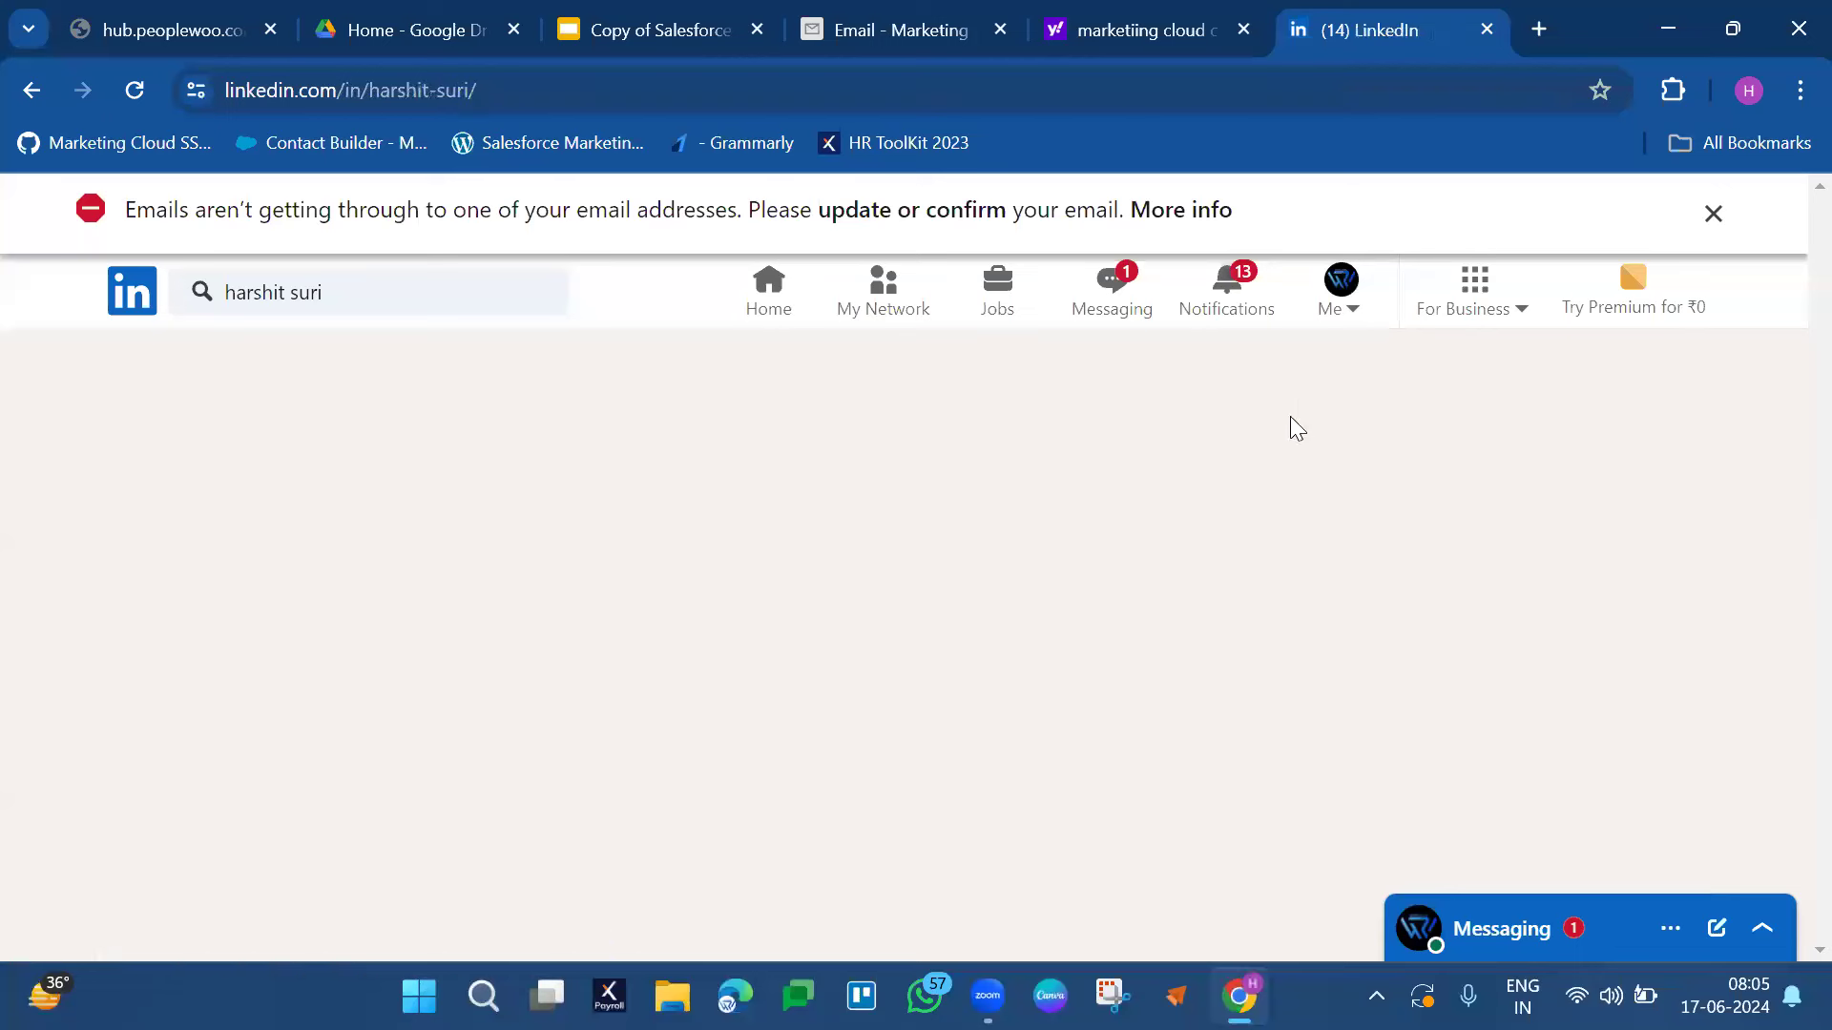
- Select the LinkedIn profile's web address and switch to the Zoom window
click(836, 93)
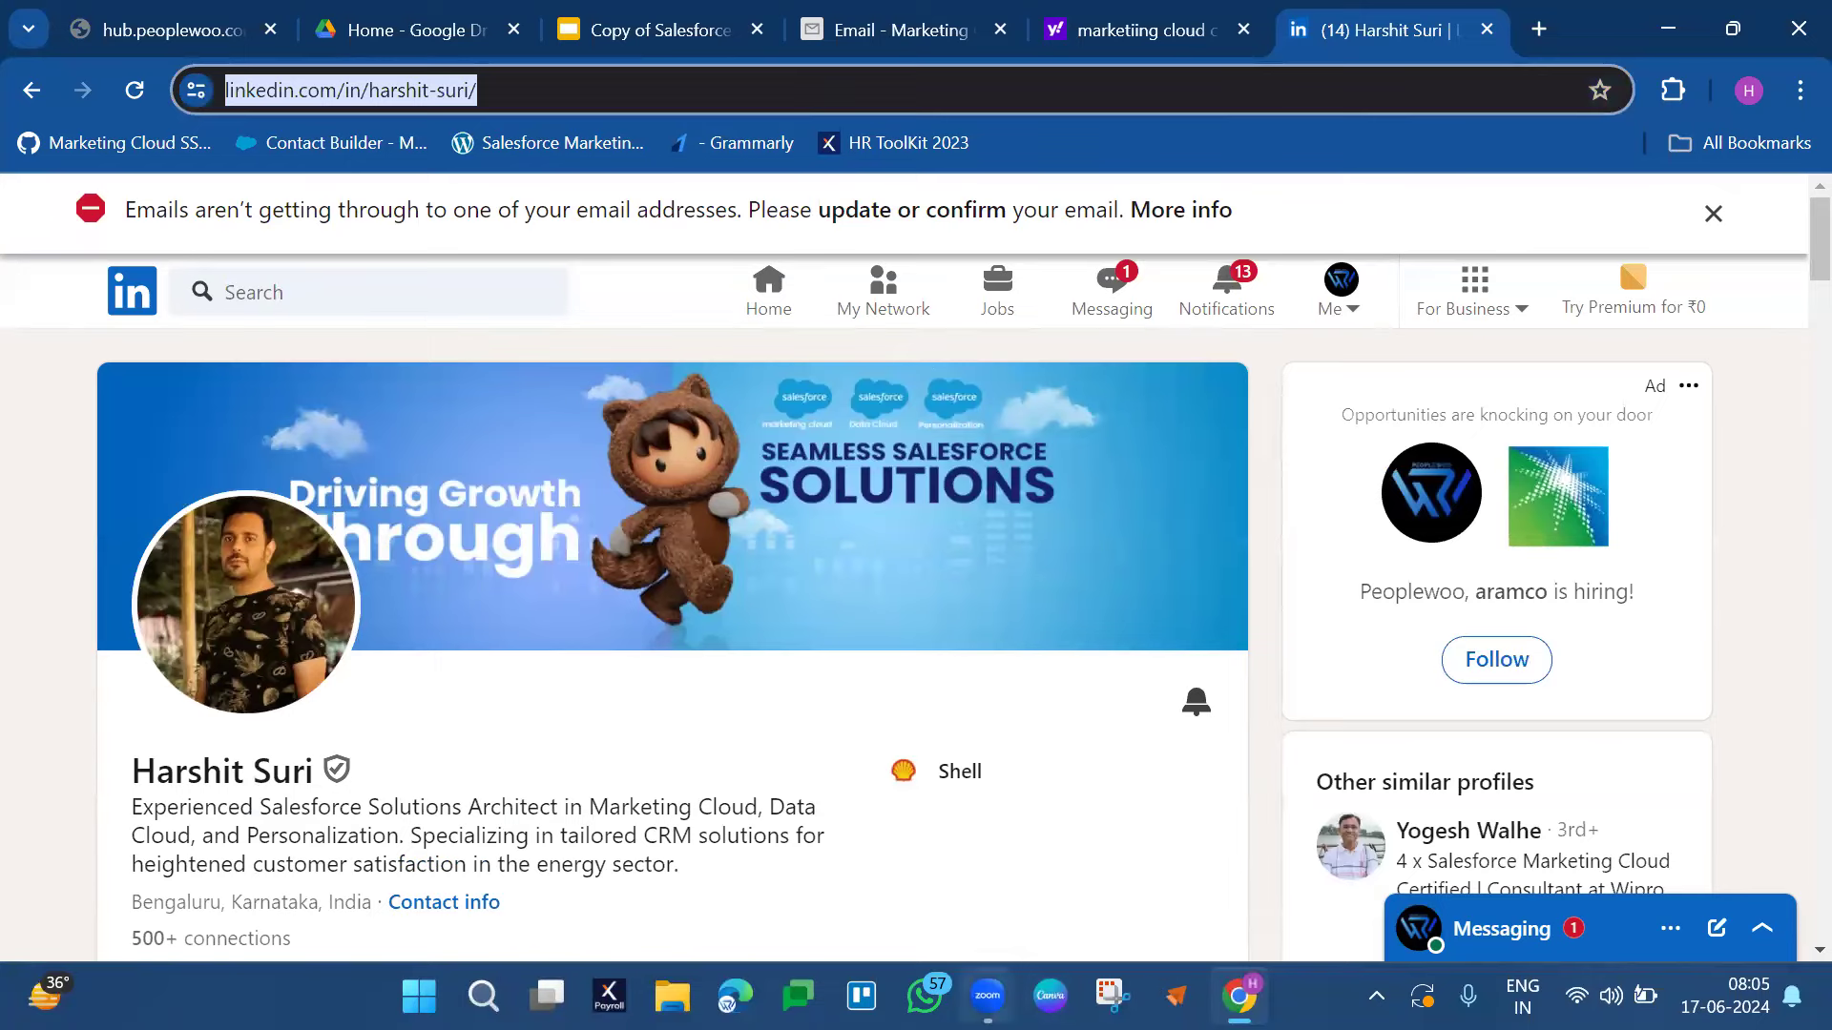
click(988, 996)
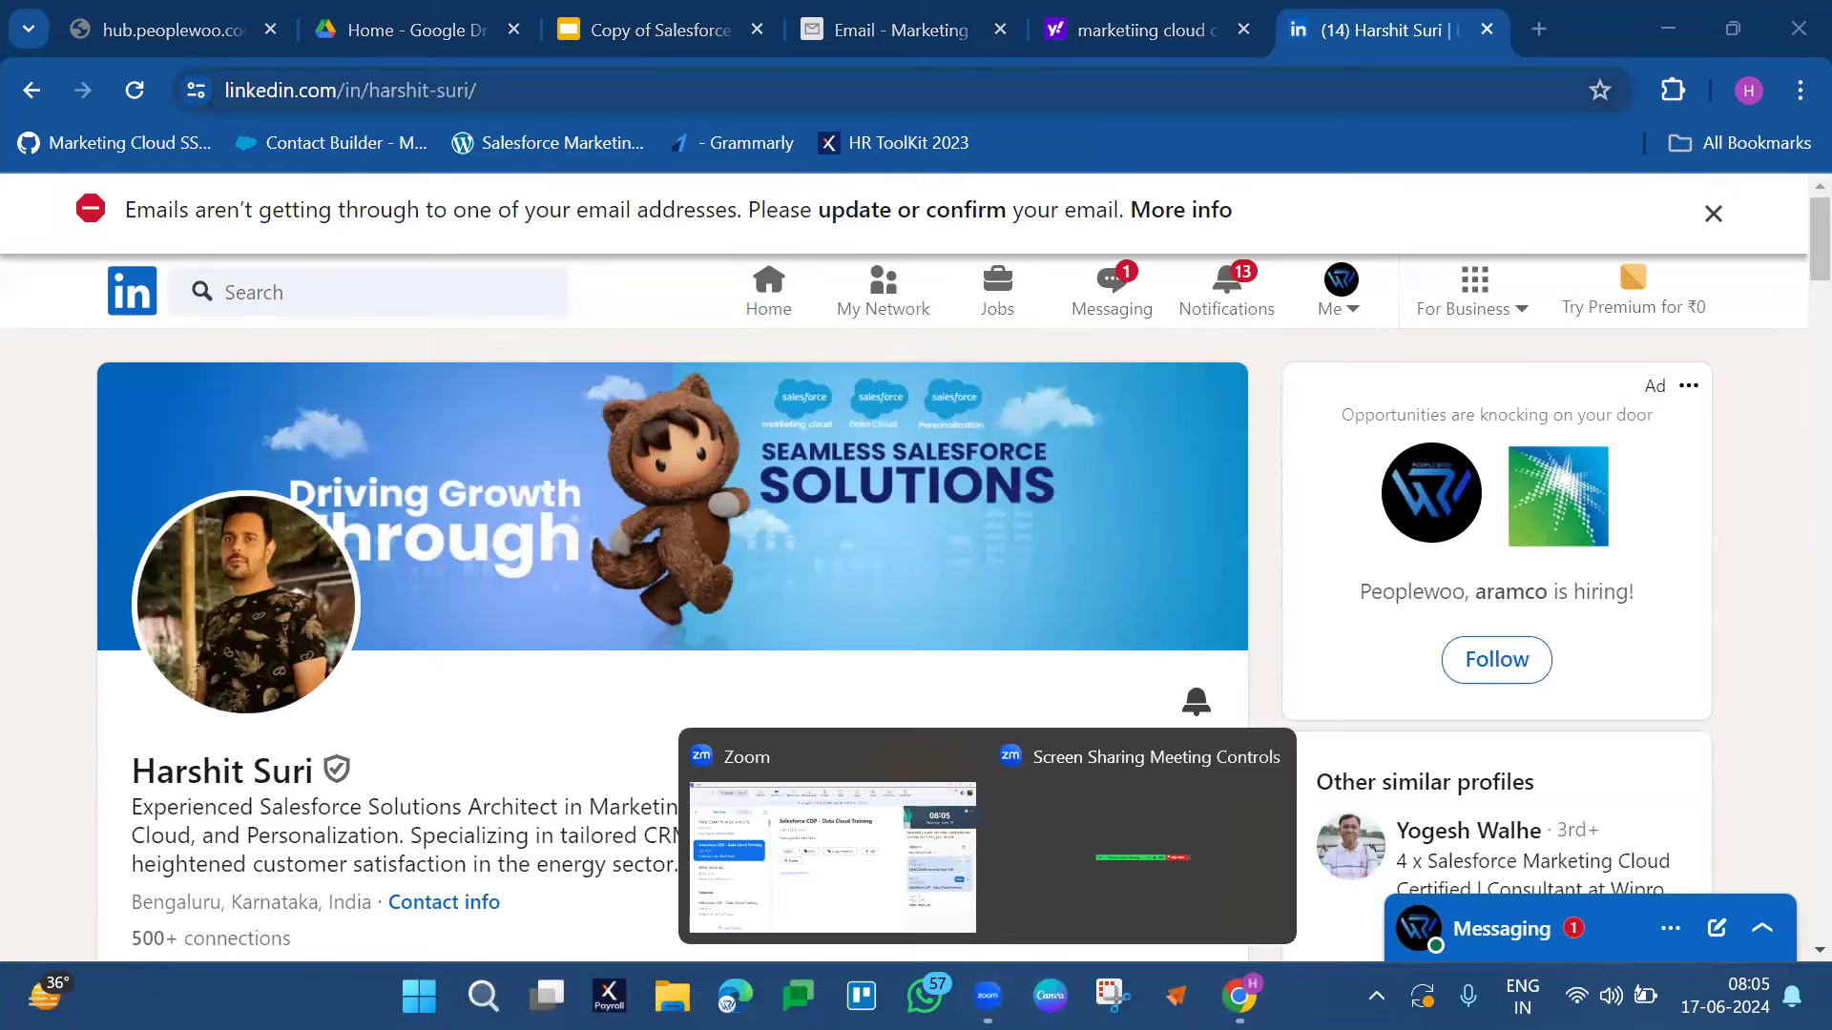
click(799, 847)
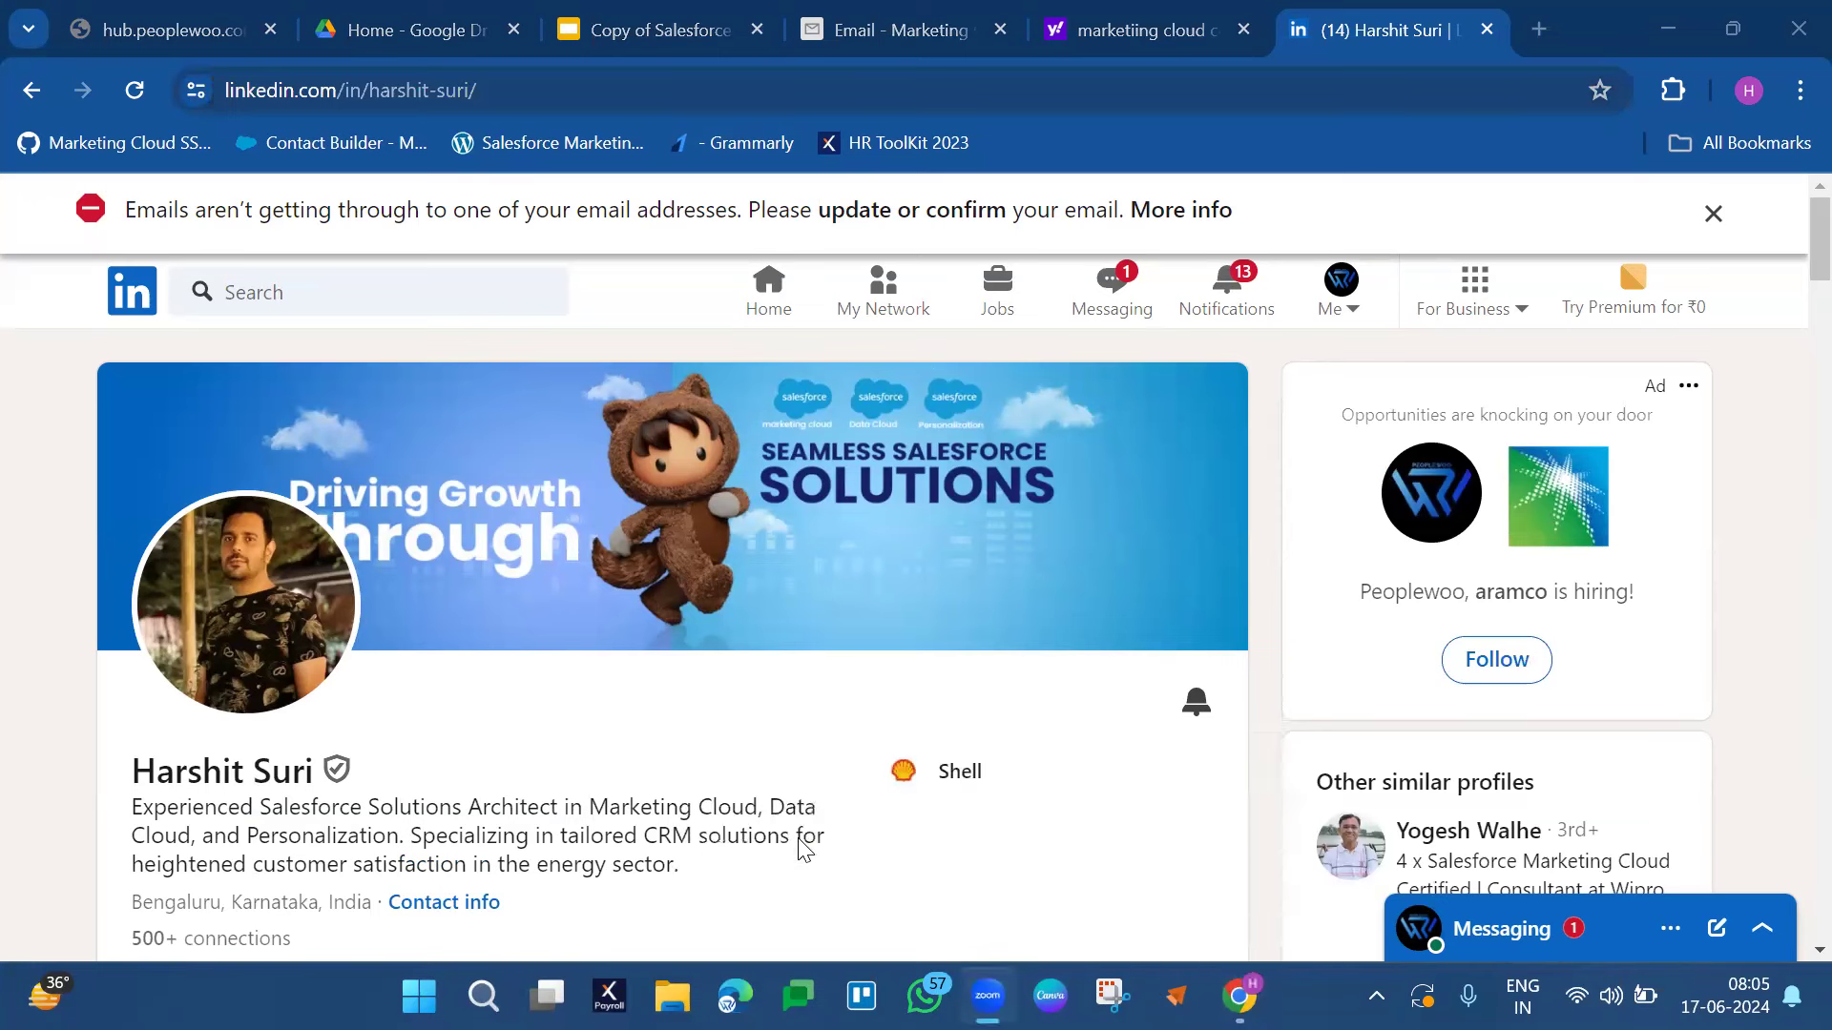